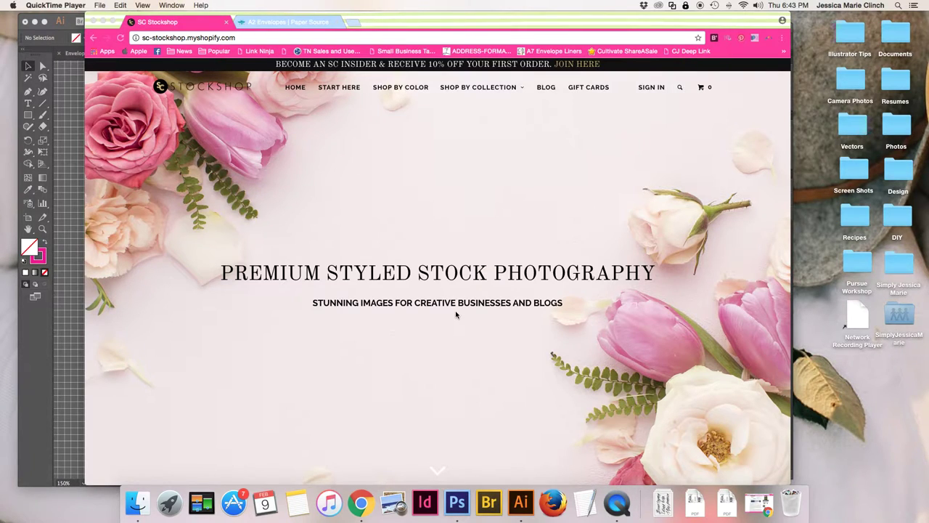
Browse the stock shop's Desktops collection and open the Blush Pink Desk Collection2 #27 product page.
left_click(467, 220)
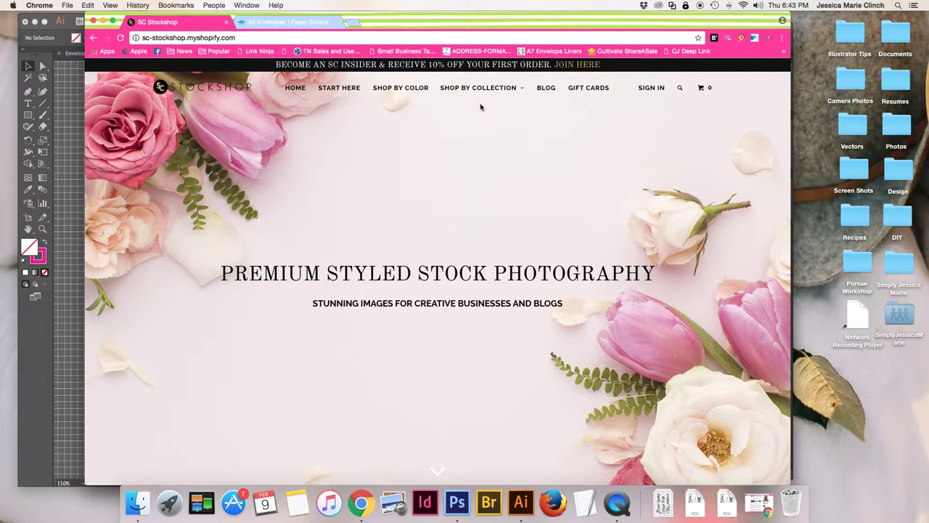
mouse_move(483, 89)
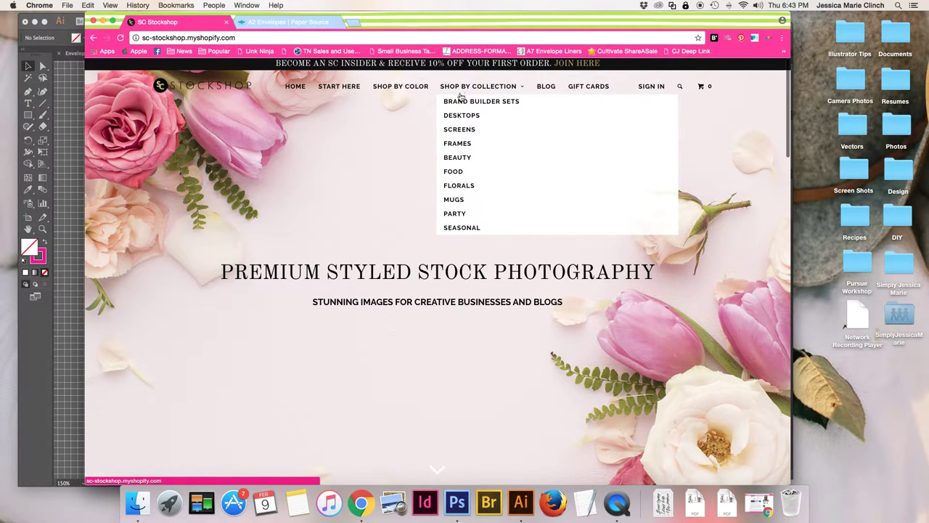
left_click(461, 117)
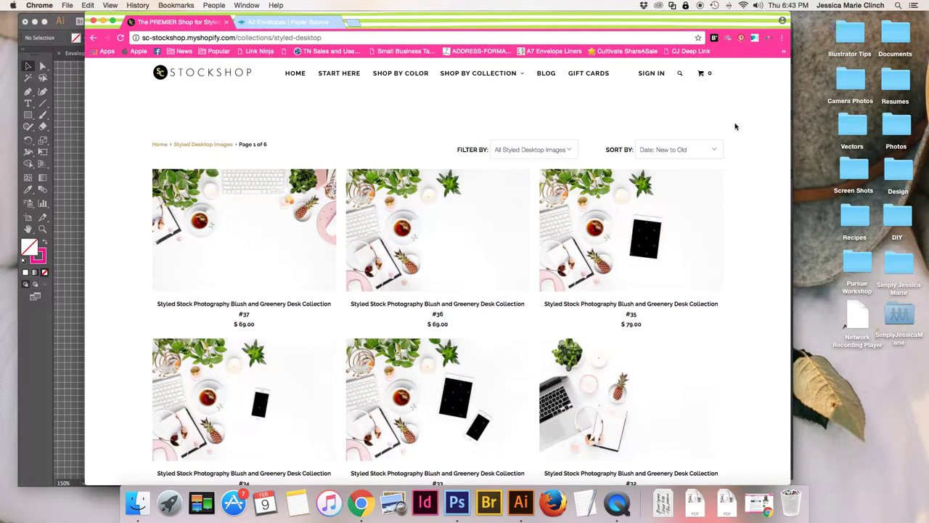
scroll(734, 126, "down", 5)
scroll(735, 126, "down", 15)
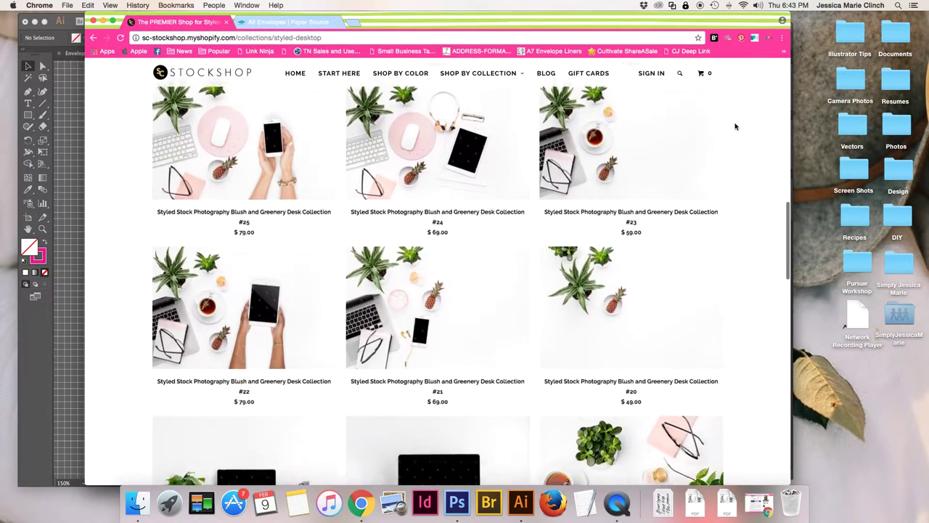
scroll(734, 126, "down", 10)
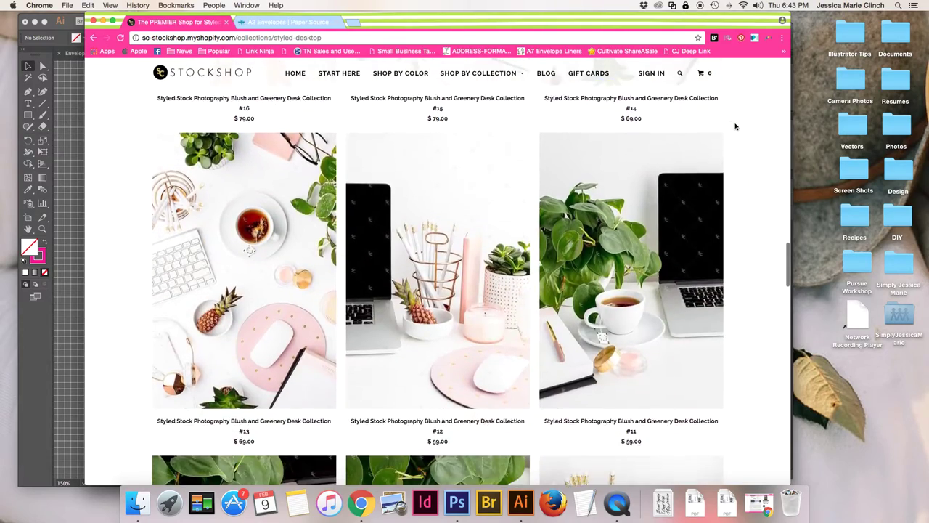
scroll(734, 126, "down", 10)
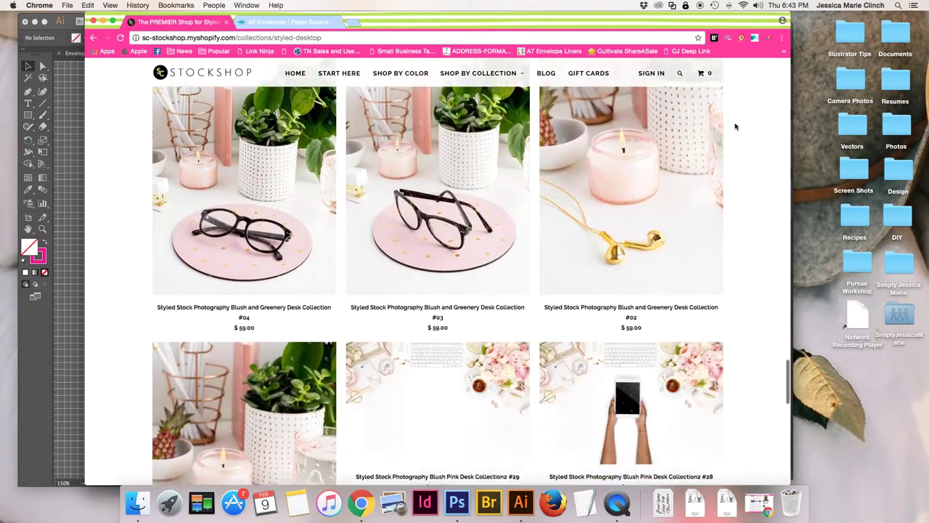
scroll(734, 126, "down", 3)
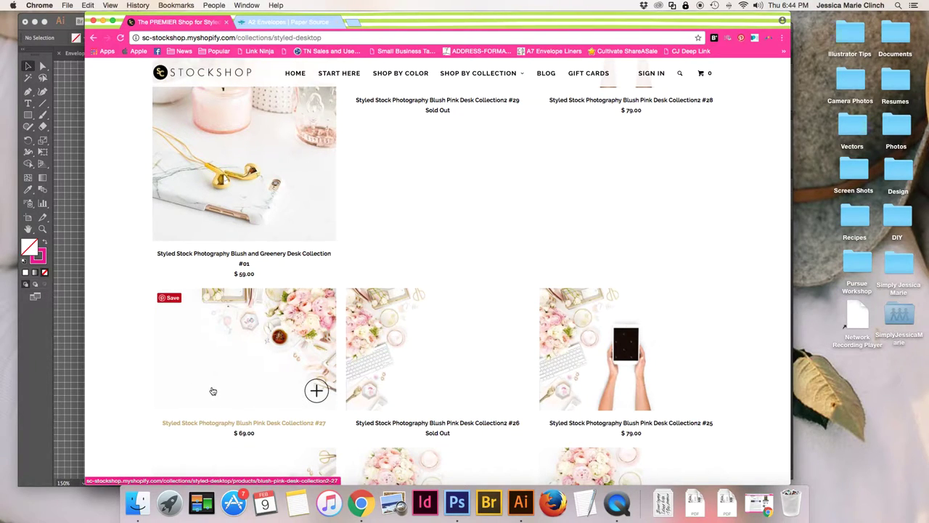
left_click(213, 391)
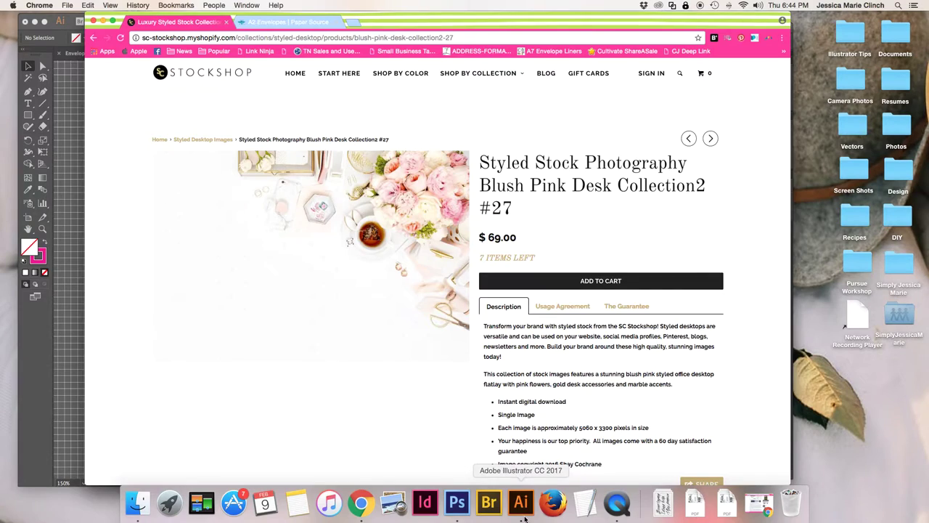
Switch to Illustrator and review the wedding thank-you note artwork and the envelope back flap document.
left_click(524, 513)
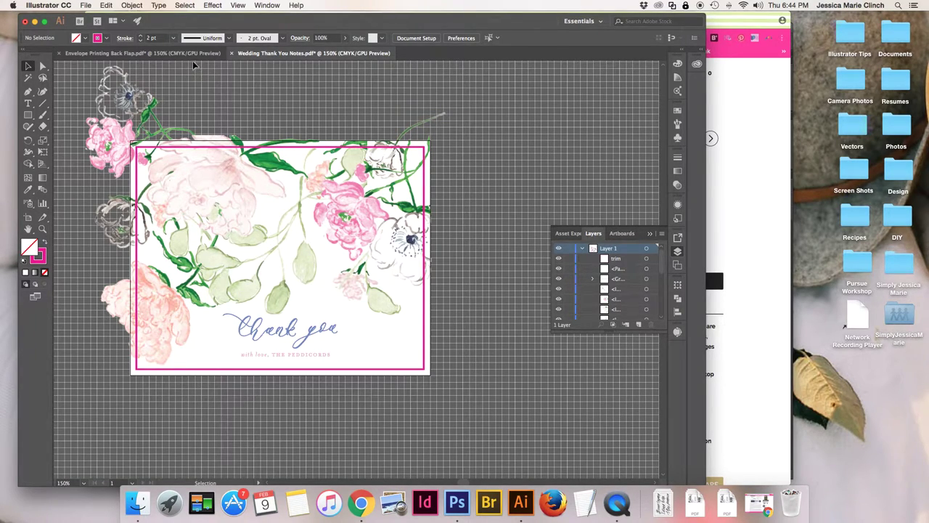
left_click_drag(236, 148, 439, 297)
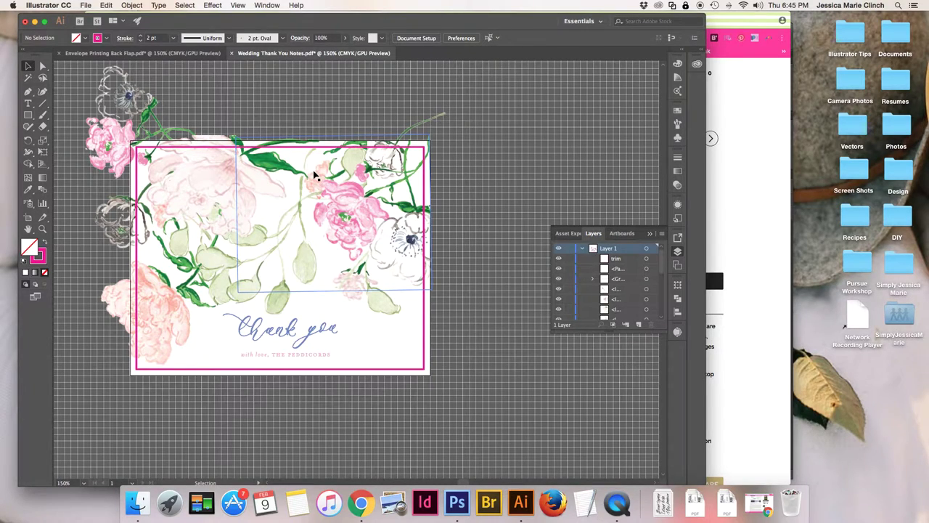
left_click(191, 53)
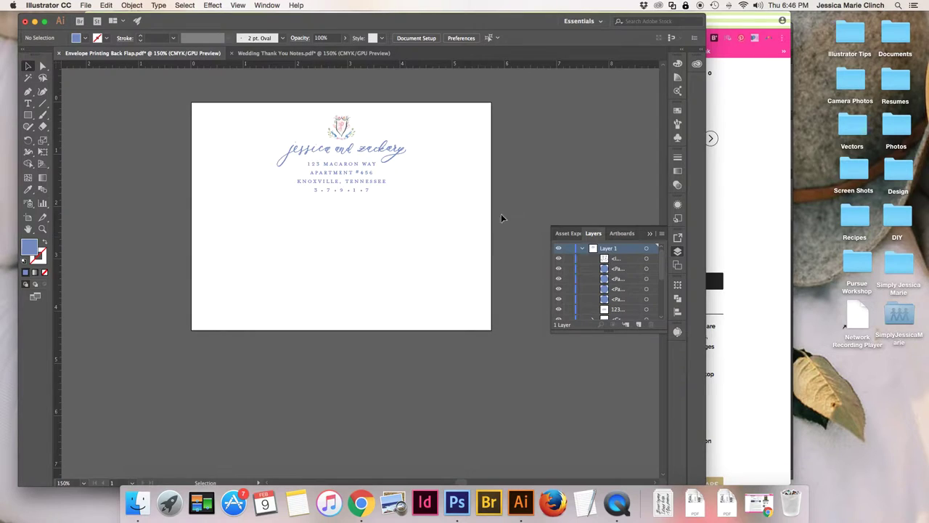
Switch to Chrome and save the blush envelope image from the A2 Envelopes page as PS Blush Envelope in Downloads.
left_click(747, 169)
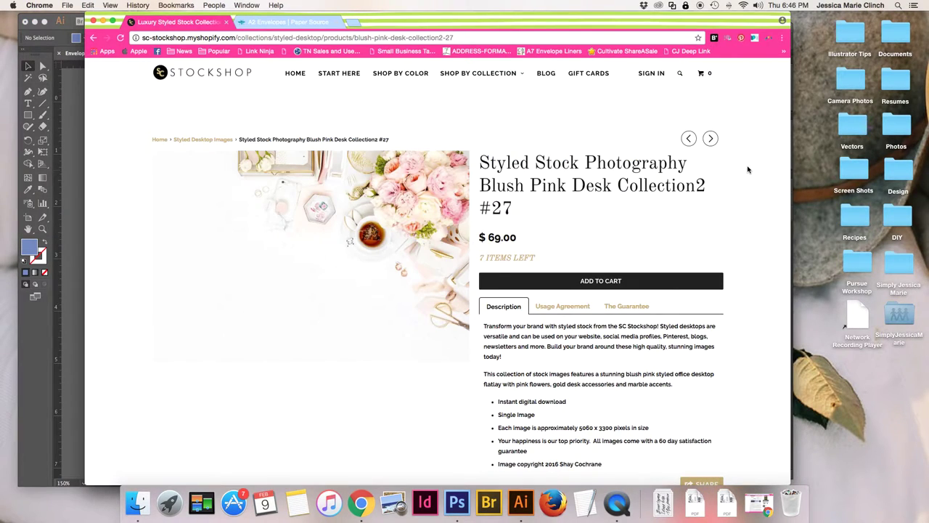
left_click(287, 22)
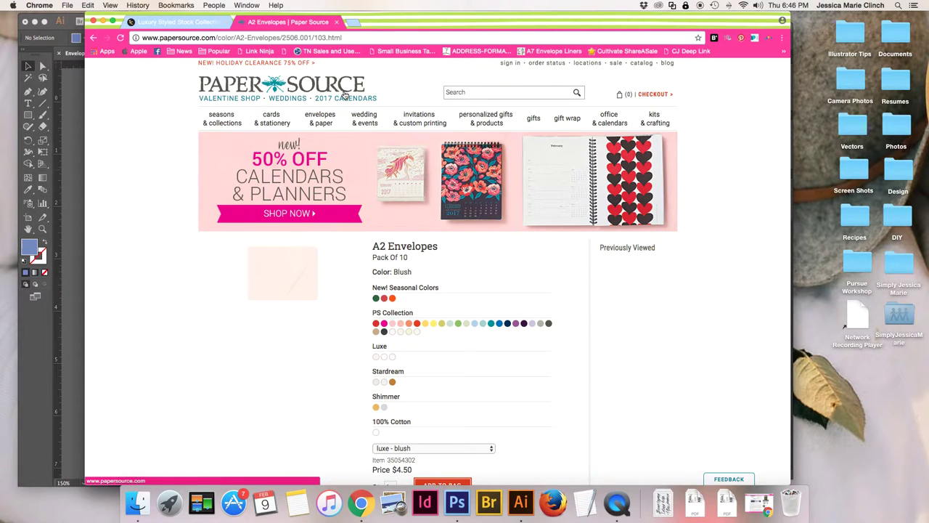
mouse_move(323, 119)
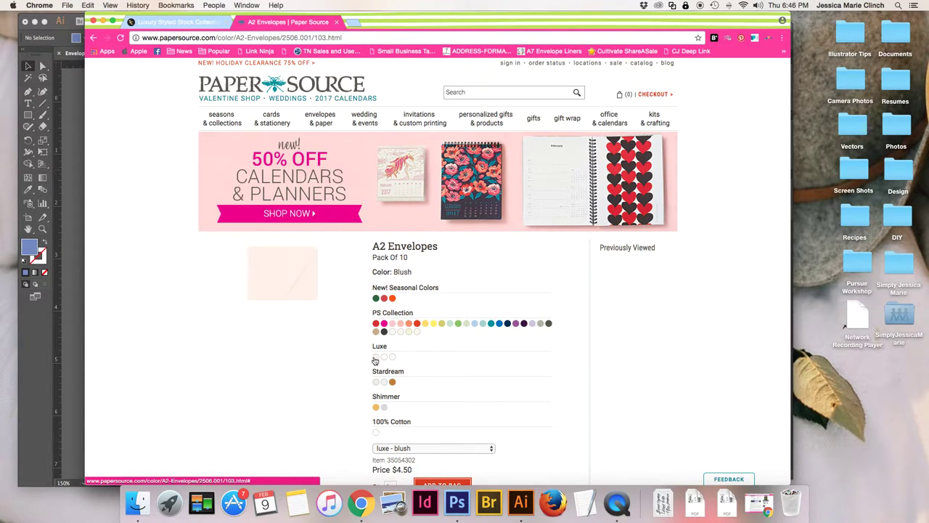
right_click(291, 280)
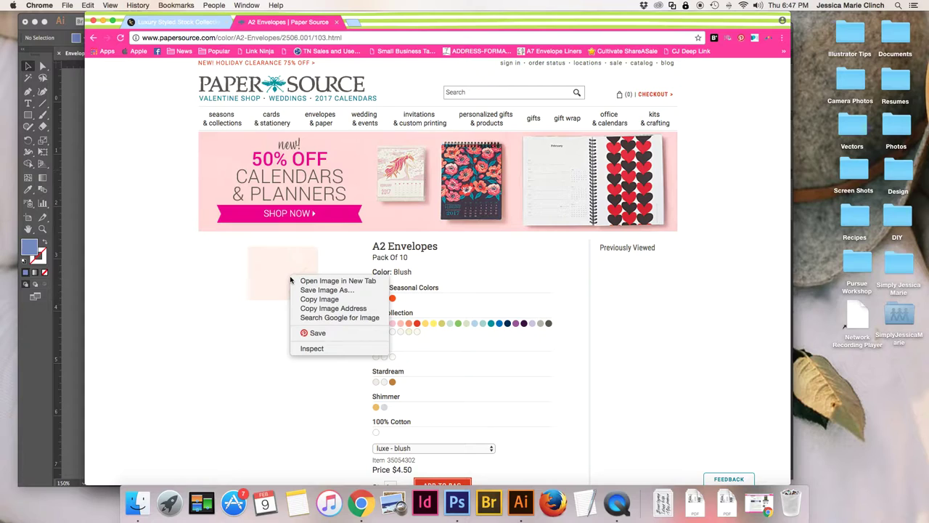
left_click(293, 290)
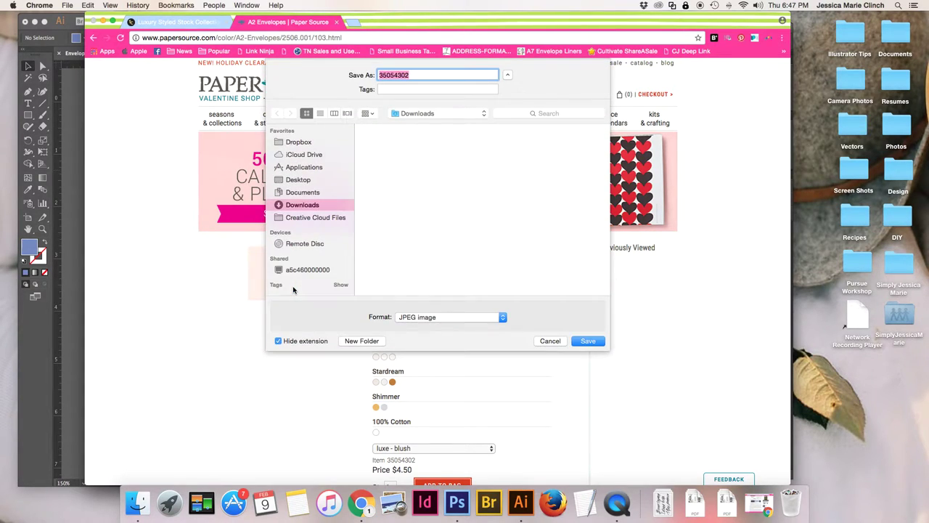
type("PS Bl")
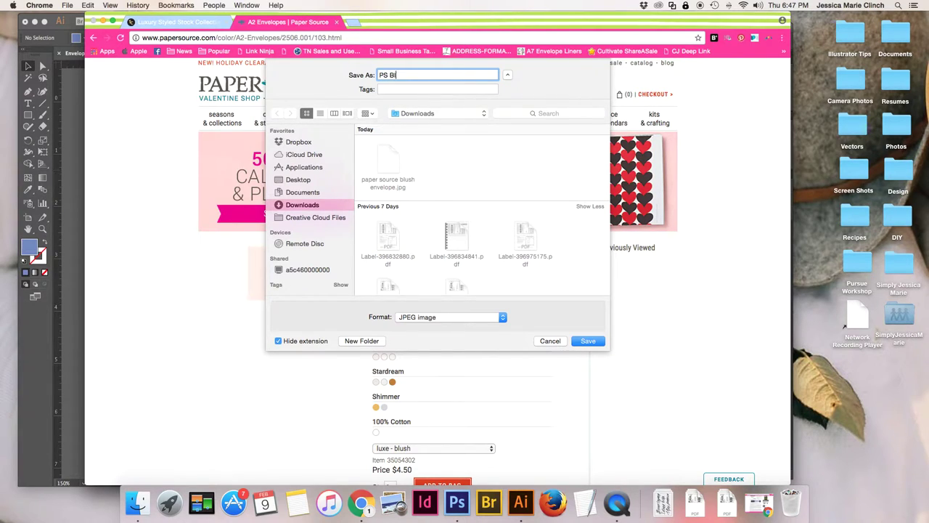
type("ush Envelope")
key("Return")
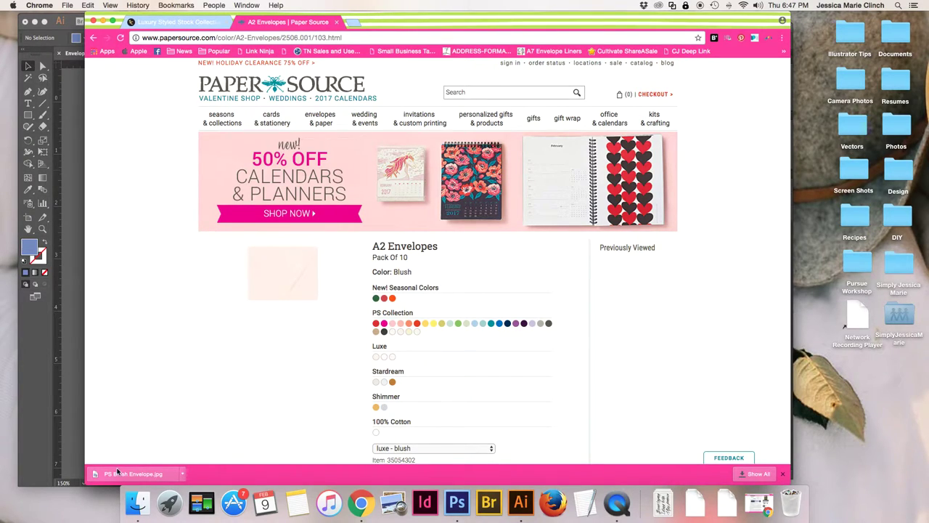
Open the downloaded PS Blush Envelope.jpg in Photoshop at 300% view.
left_click_drag(126, 475, 457, 506)
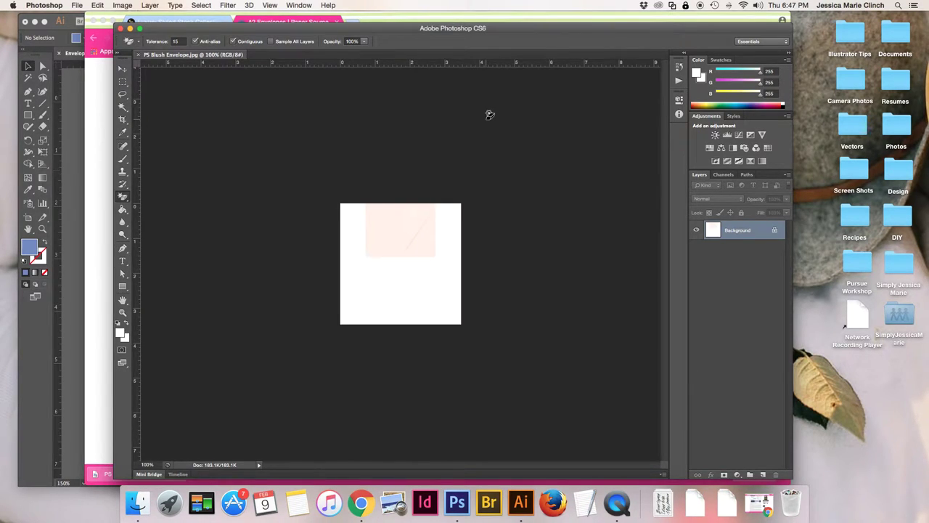
key("super+equal")
key("super+equal")
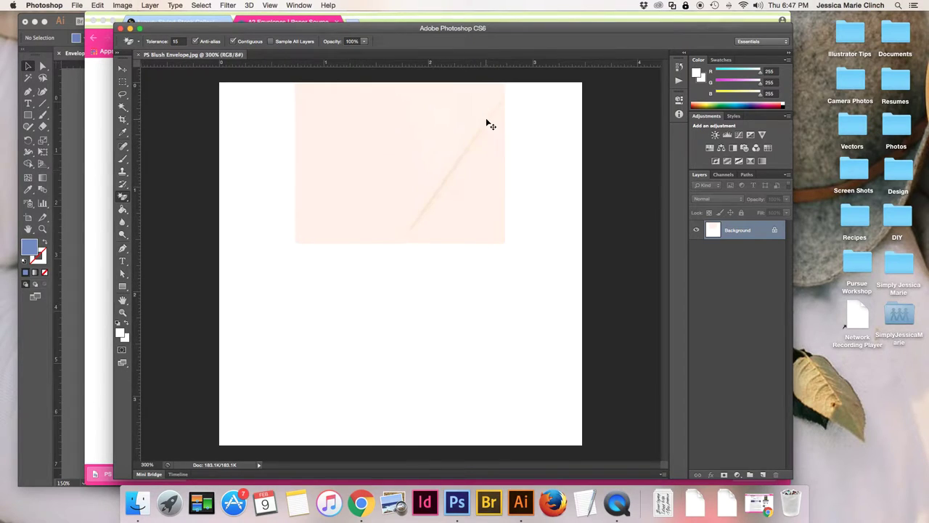
left_click_drag(310, 32, 307, 28)
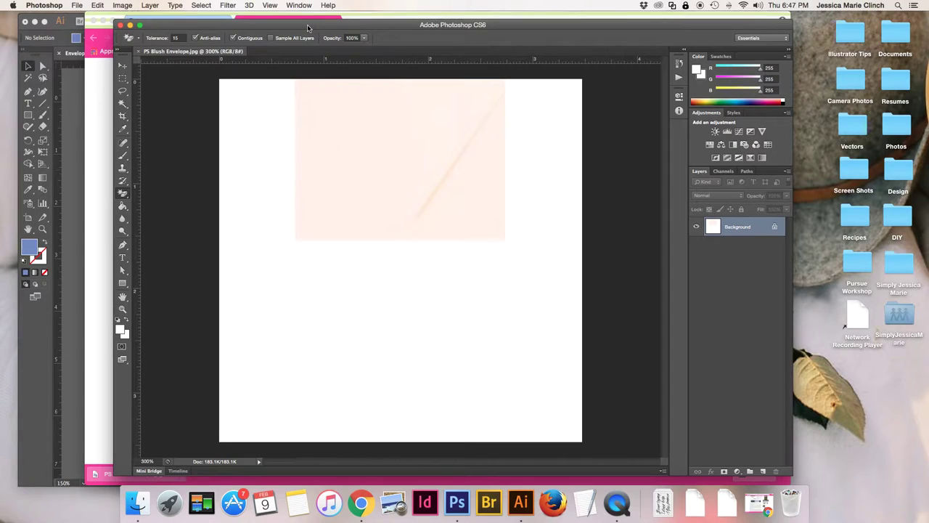
Activate the Magic Eraser tool from the eraser tools.
left_click(122, 66)
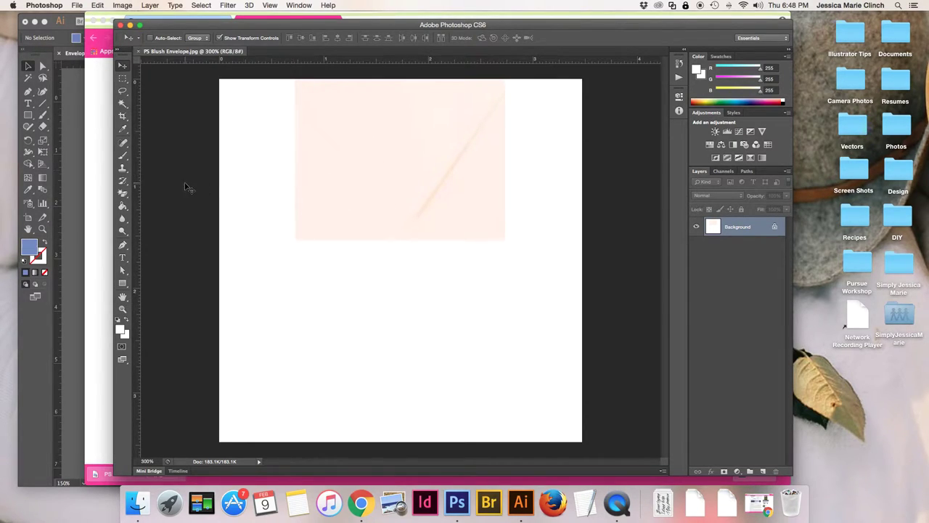
left_click(123, 193)
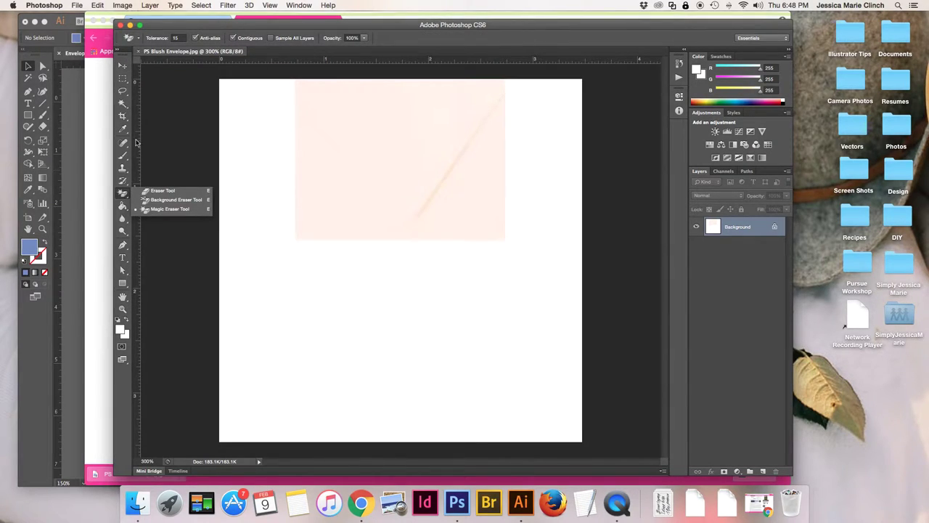
left_click(149, 190)
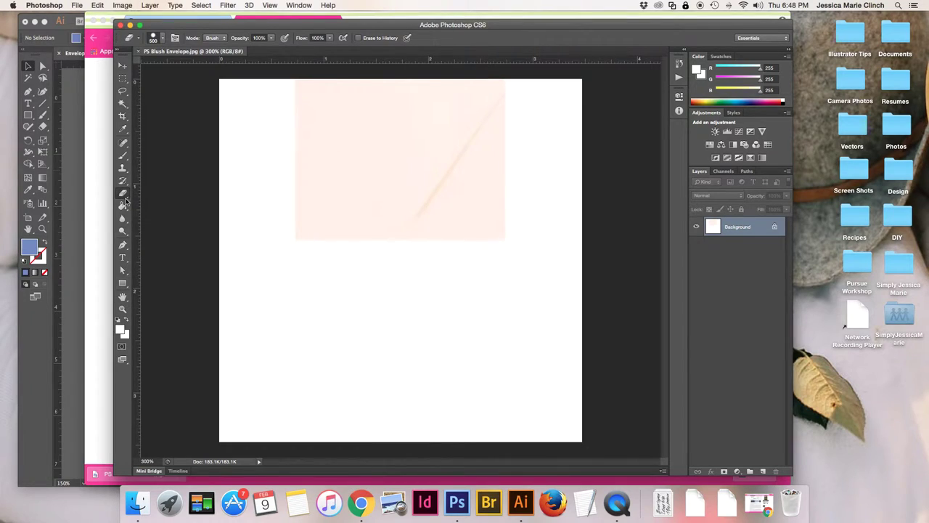
left_click(124, 197)
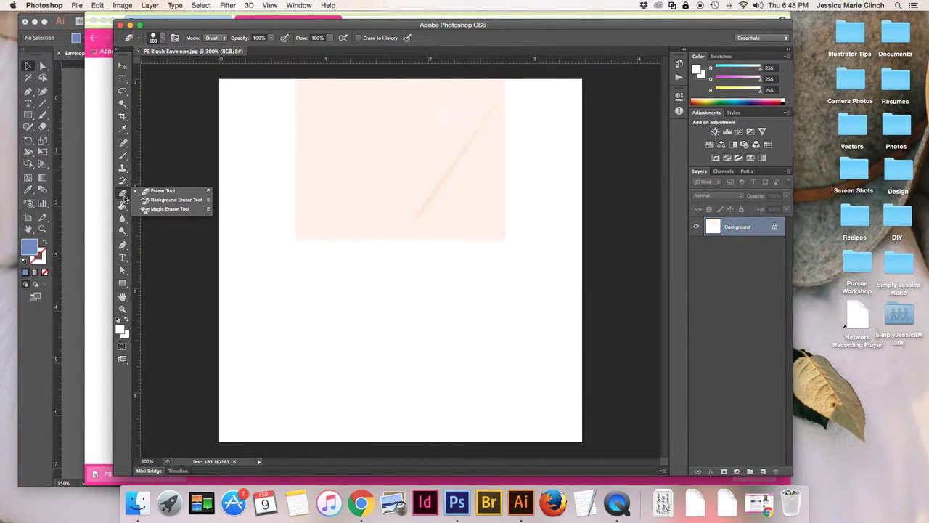
left_click(159, 209)
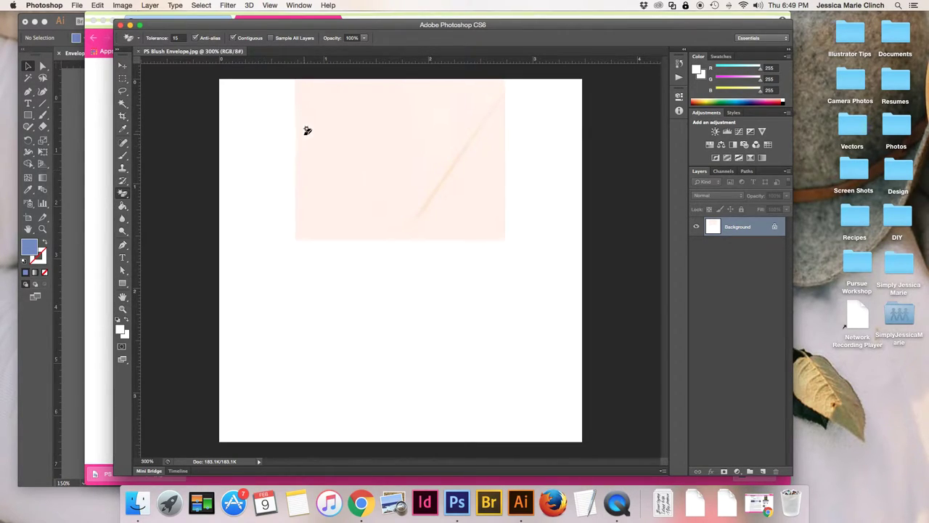
Try erasing the white background with a Magic Eraser tolerance of 100, and undo the erasure.
left_click(178, 37)
type("100")
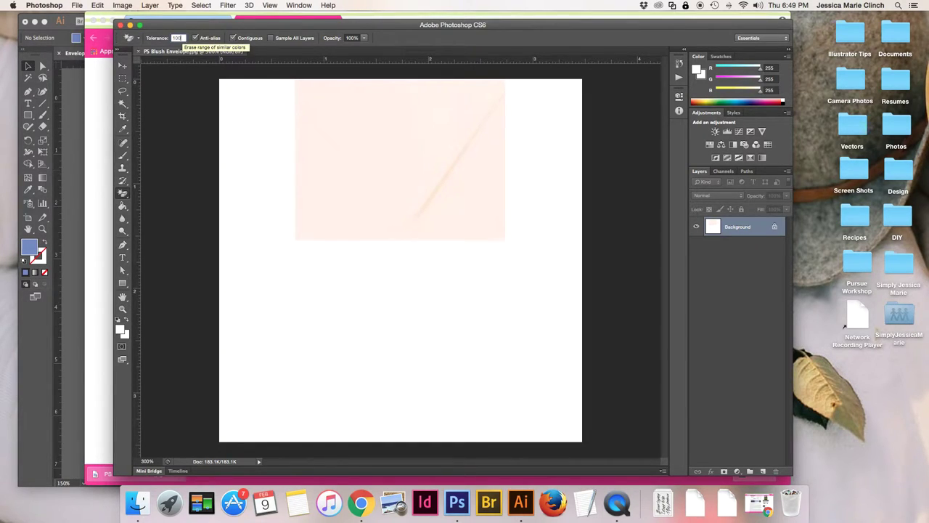
left_click(257, 167)
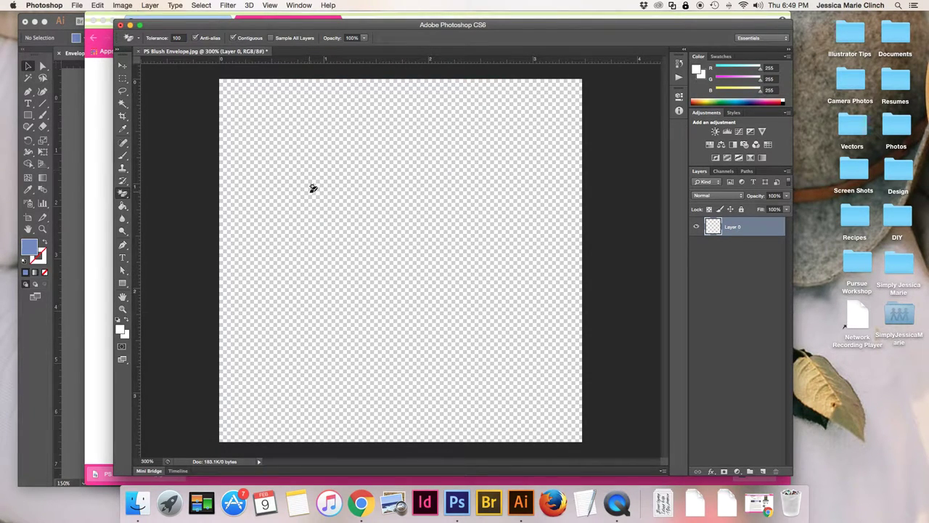
left_click(97, 5)
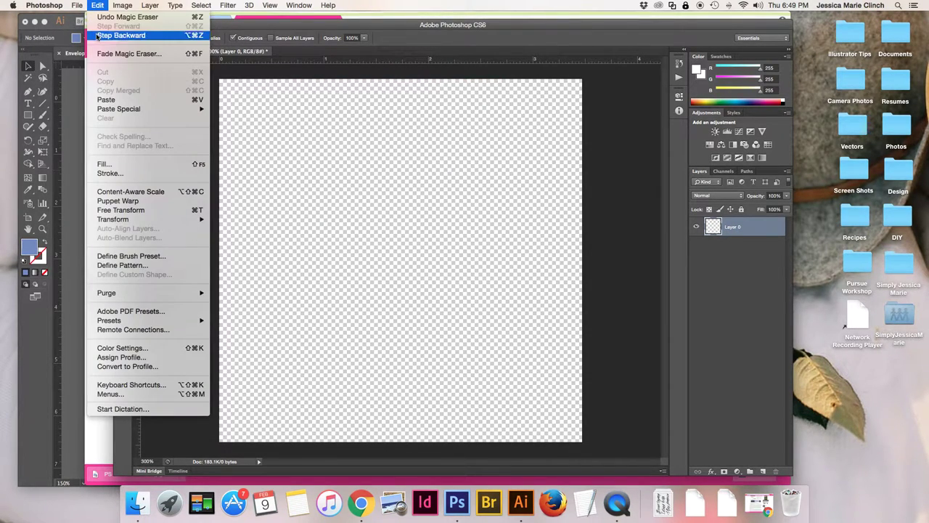
left_click(99, 36)
Set the Magic Eraser tolerance to 15 and erase the white background around the blush envelope.
left_click(181, 37)
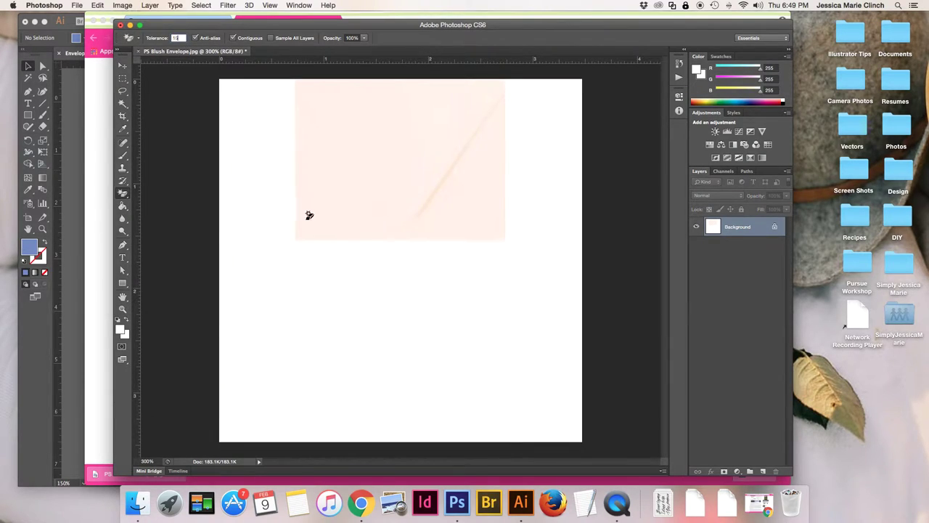
left_click(256, 237)
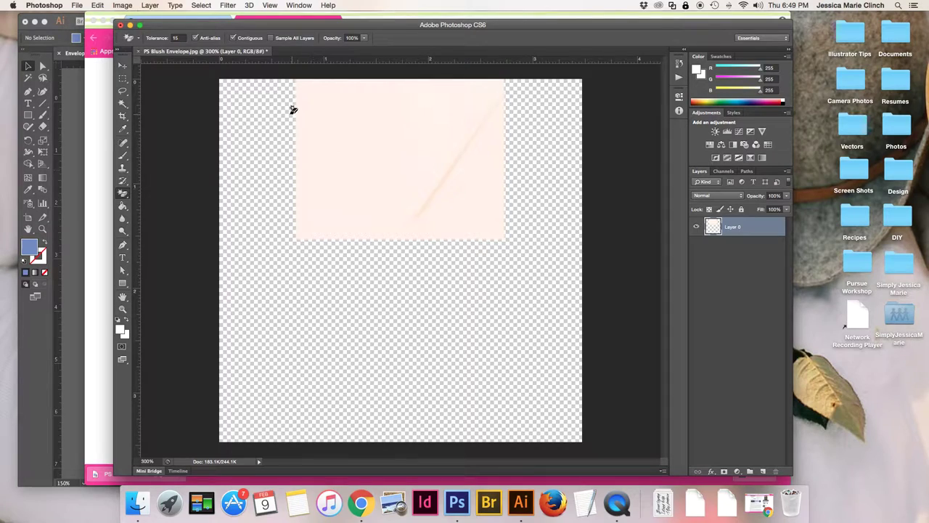
Try exporting the envelope for the web as PS-Blush-Envelope.png in PNG-24 format with Transparency enabled.
left_click(78, 5)
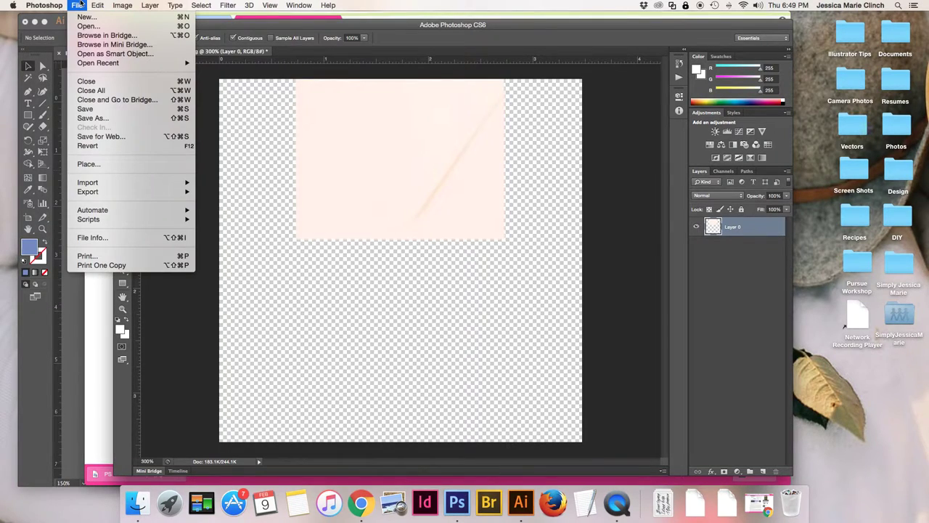
left_click(102, 137)
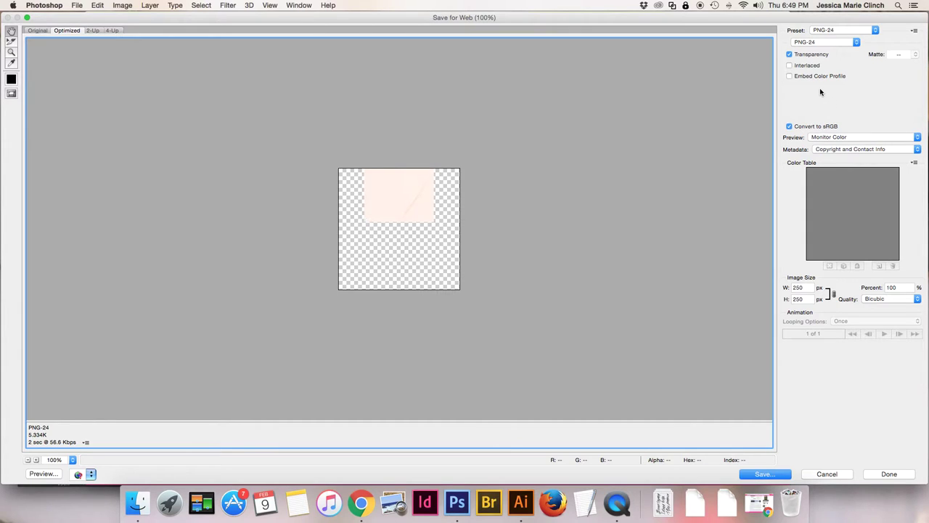
left_click(789, 55)
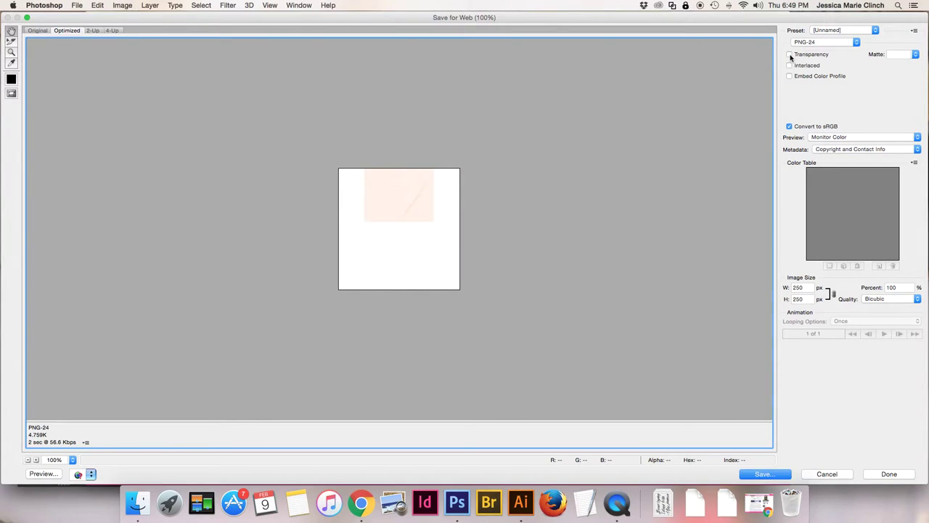
left_click(790, 54)
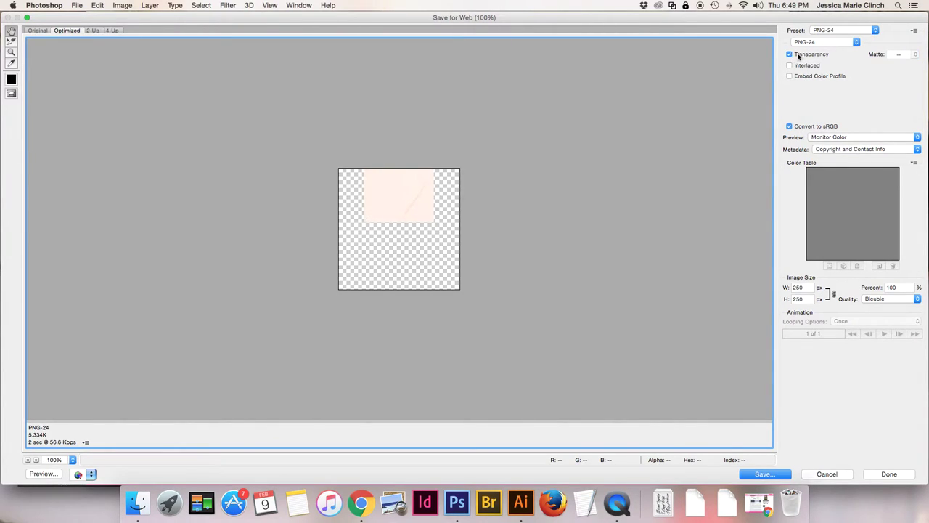
left_click(790, 55)
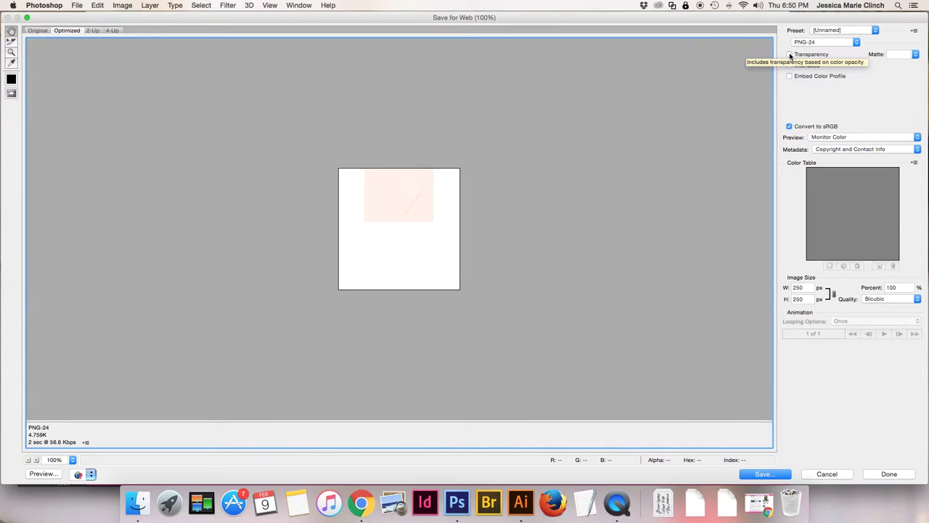
left_click(789, 55)
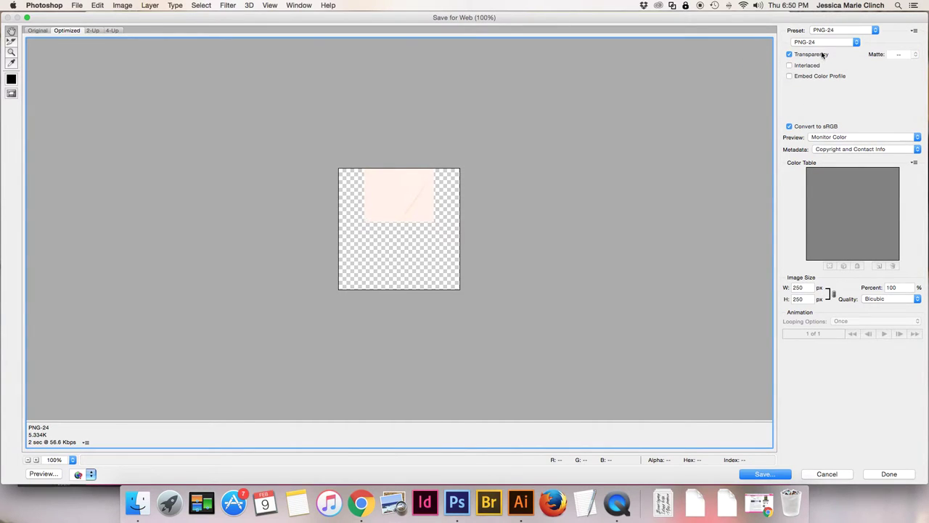
left_click(822, 44)
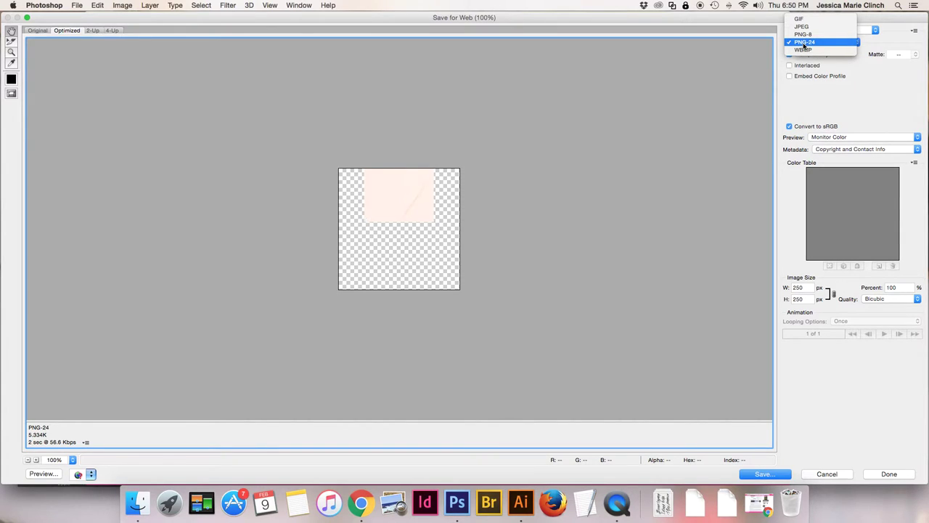
left_click(804, 43)
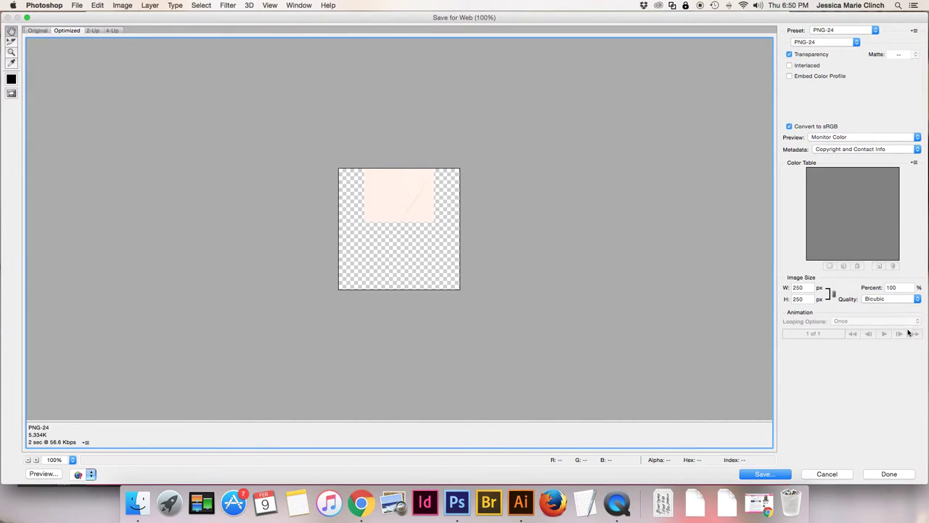
left_click(771, 476)
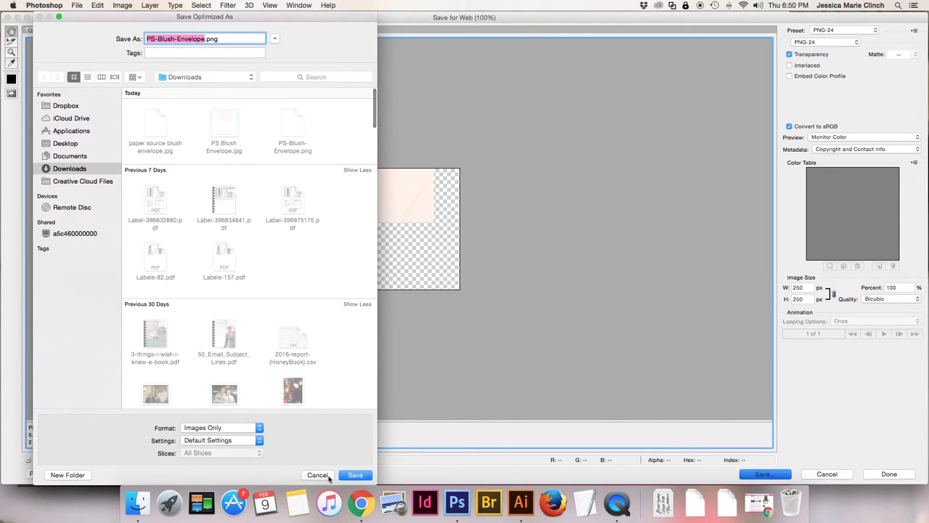
key("Escape")
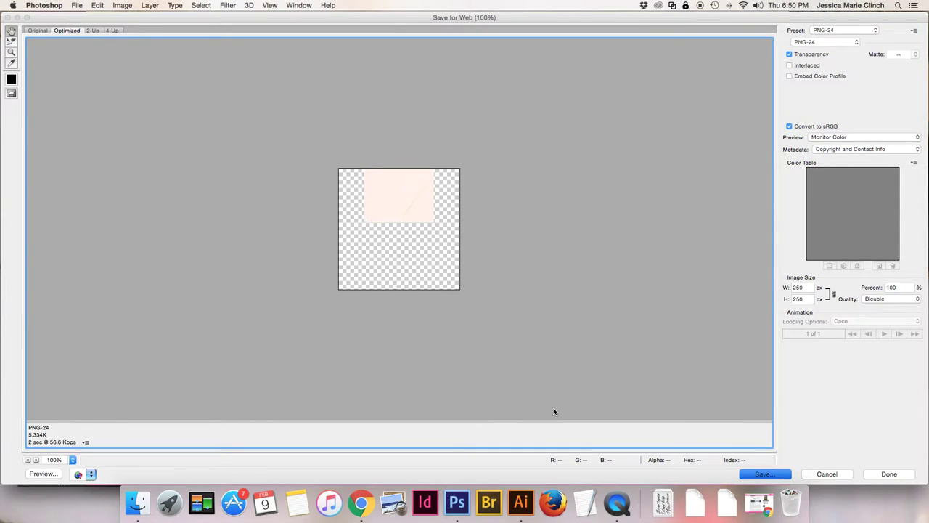
key("Escape")
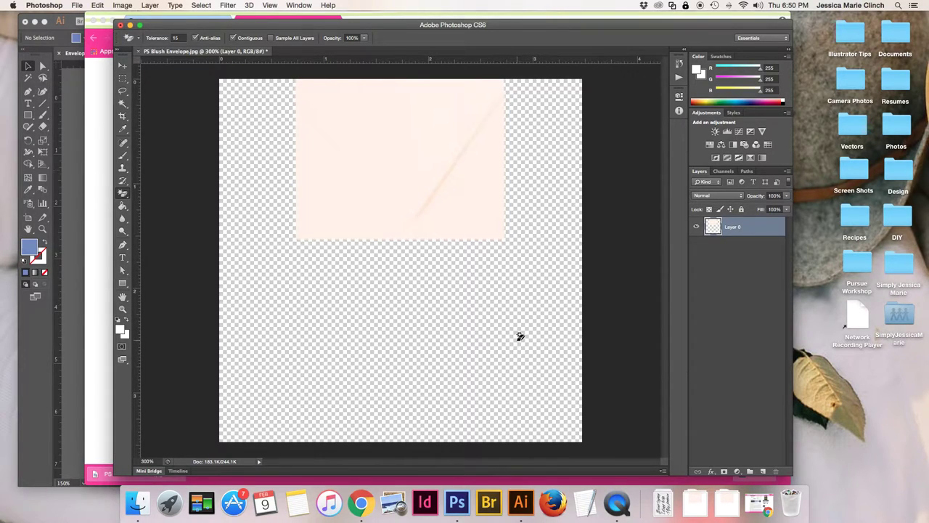
Switch to Illustrator and bring up the Wedding Thank You Notes.pdf document.
left_click(520, 502)
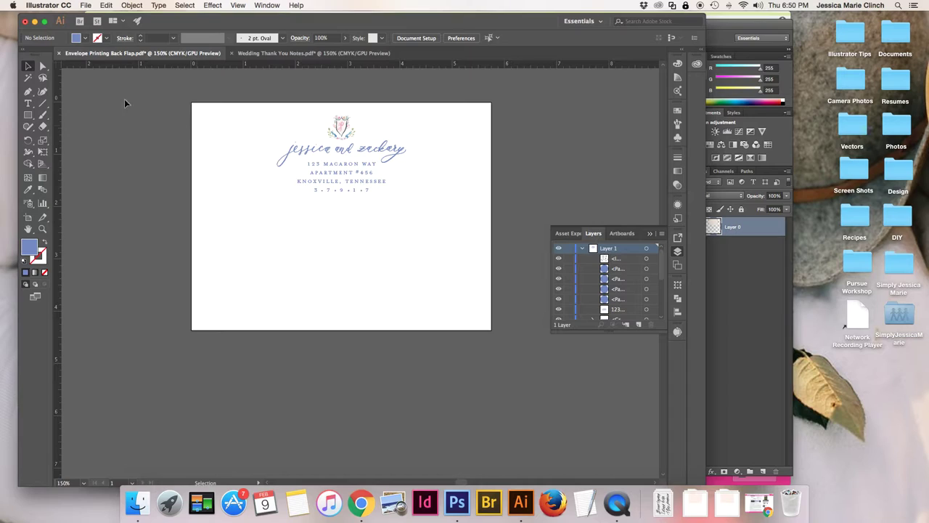
left_click(263, 54)
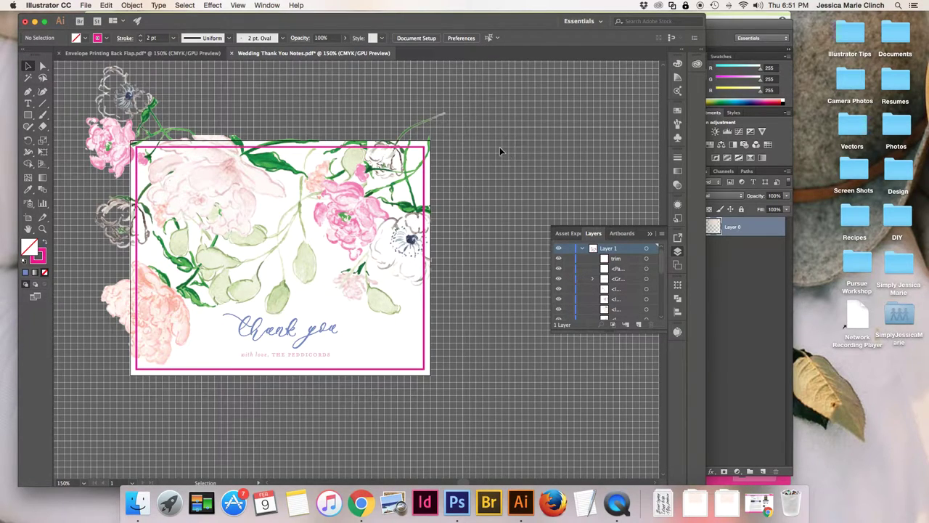
left_click(87, 5)
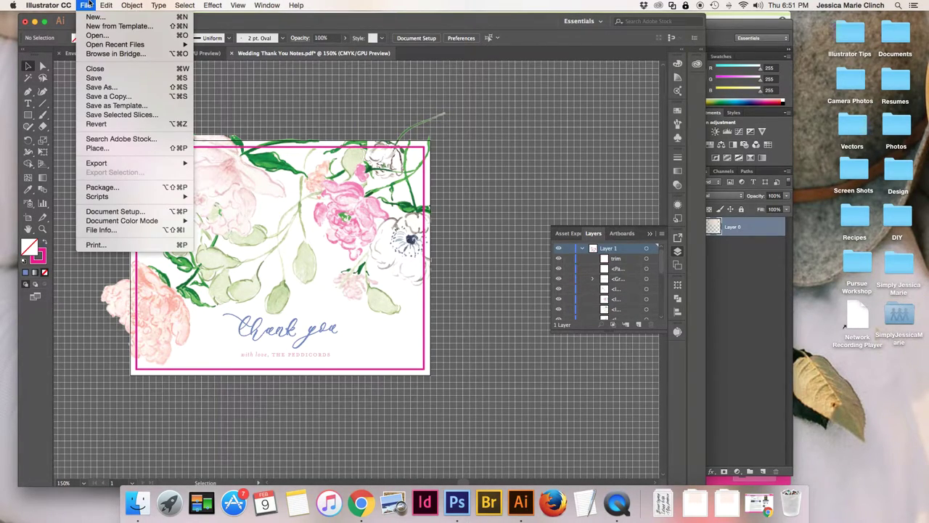
left_click(466, 136)
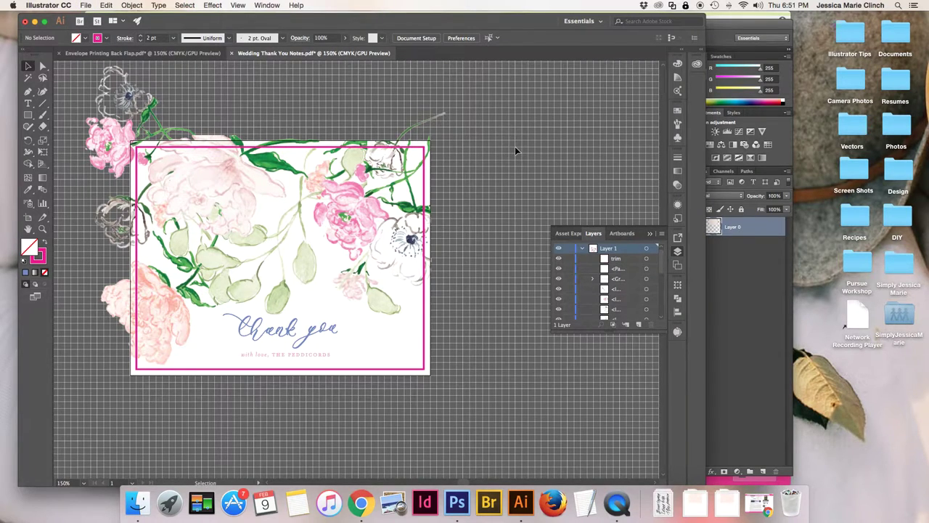
Create a new 1728 x 2160 px document with one artboard in RGB Color mode.
key("super+n")
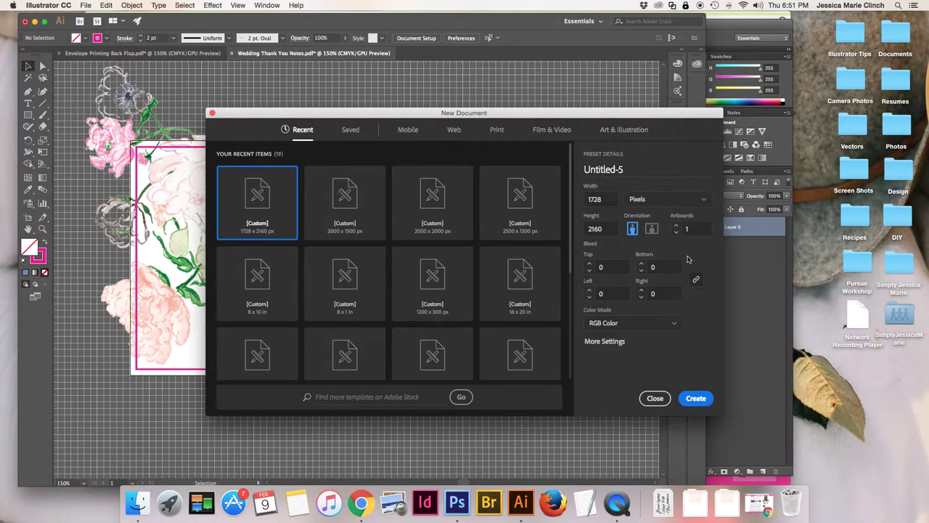
left_click(672, 327)
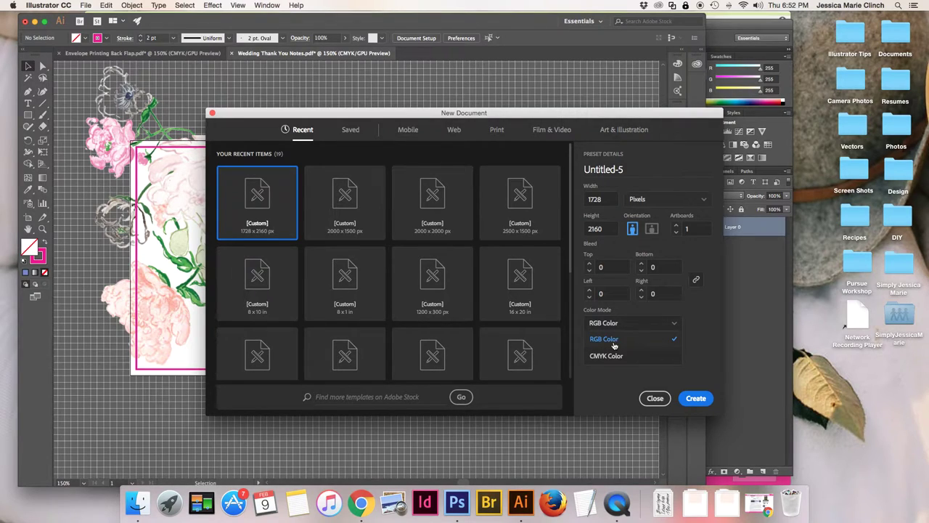
left_click(632, 344)
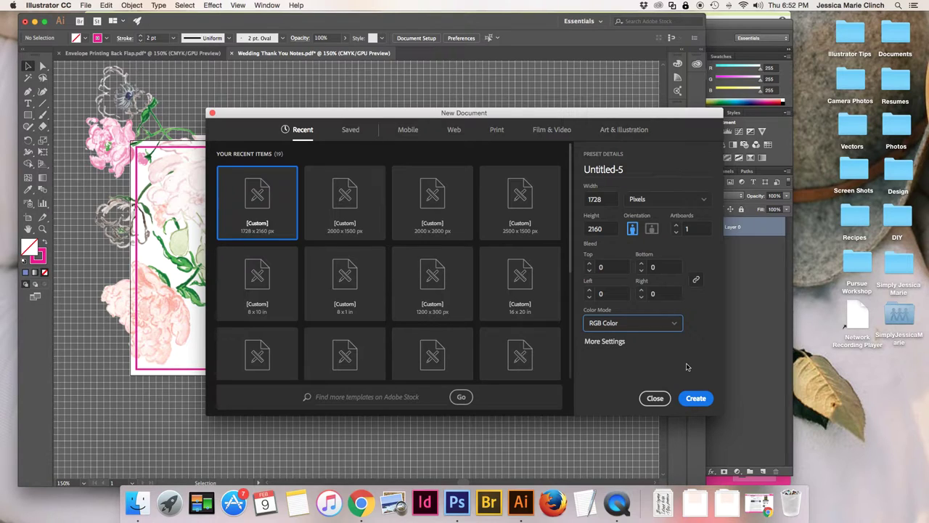
left_click(696, 398)
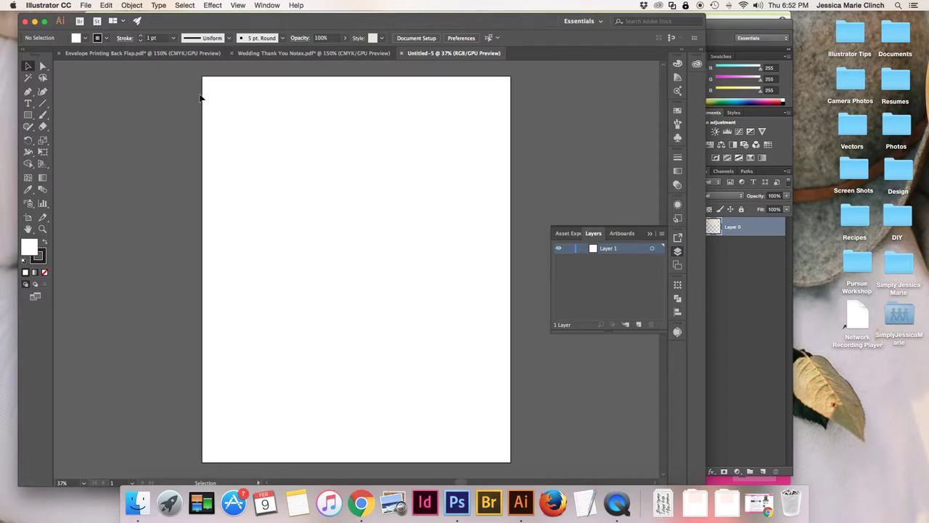
left_click(87, 5)
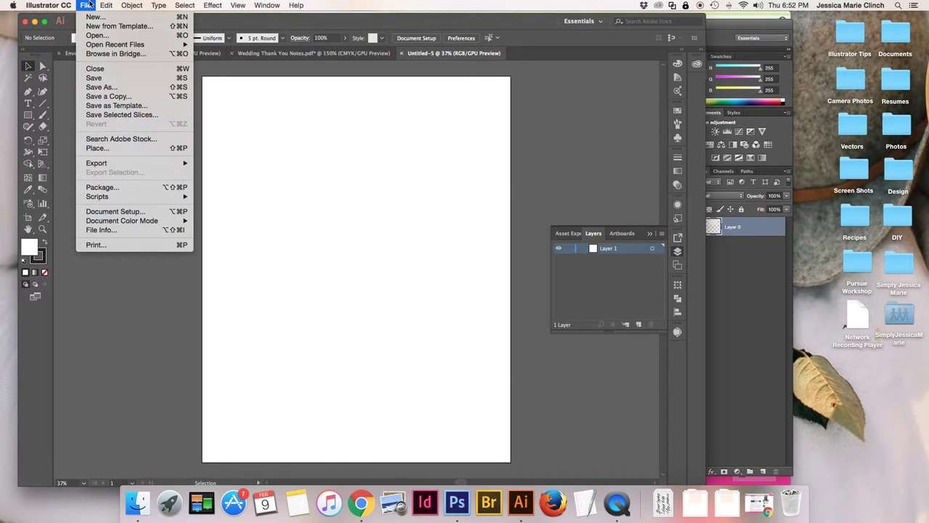
left_click(90, 37)
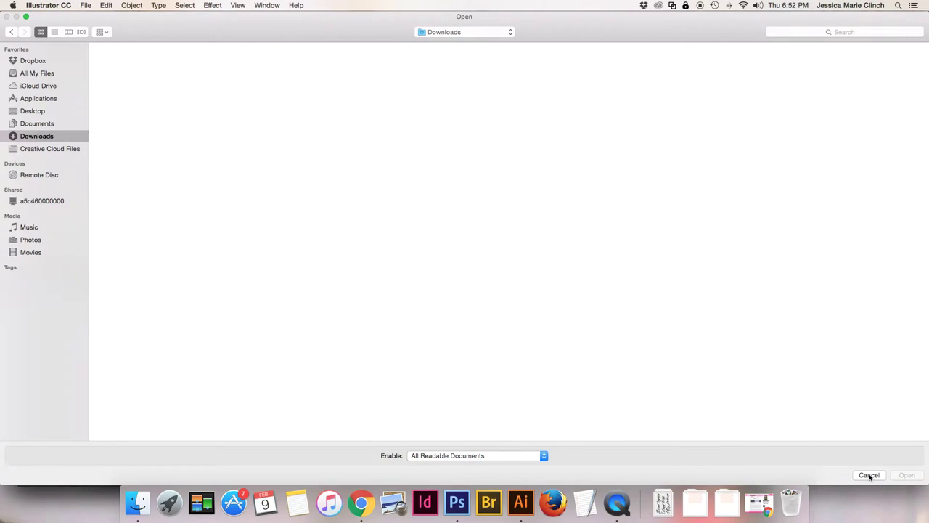
key("Escape")
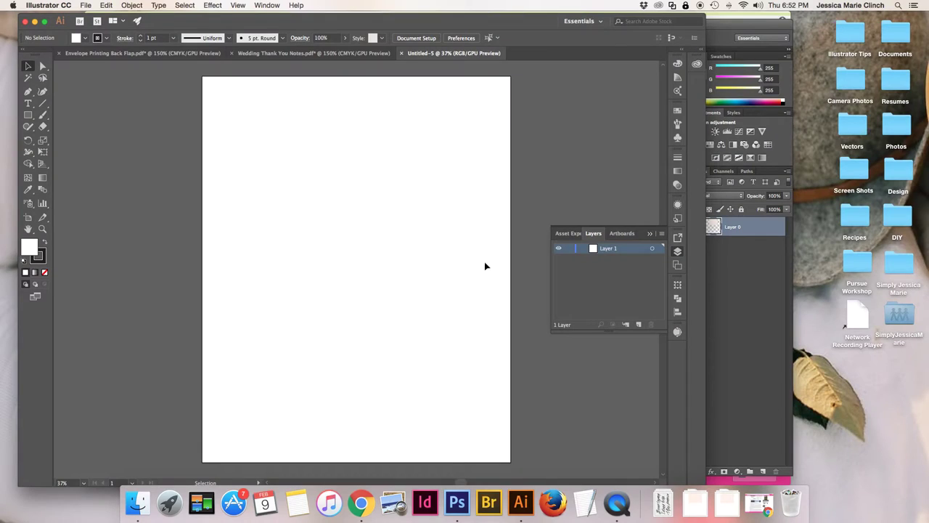
Start placing a file and search the whole Mac for "stock images", refining the search to "styled stock".
left_click(84, 5)
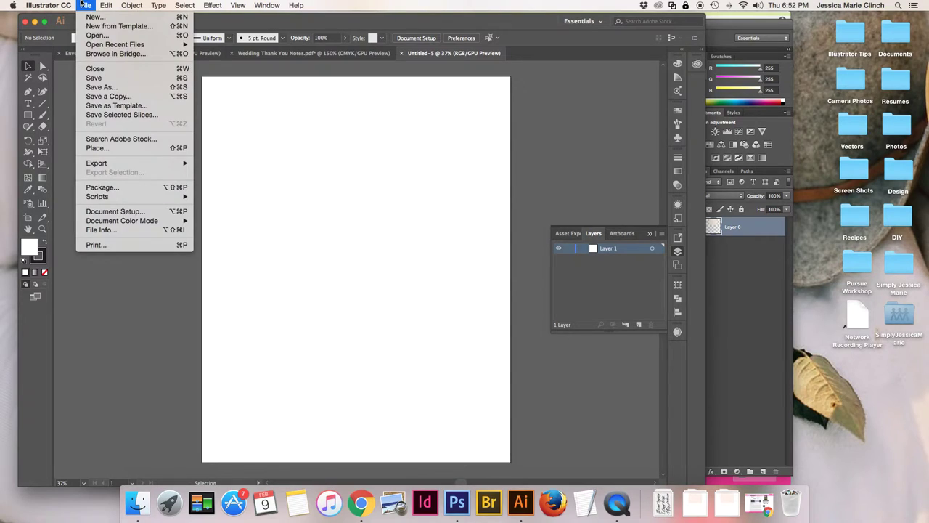
left_click(97, 148)
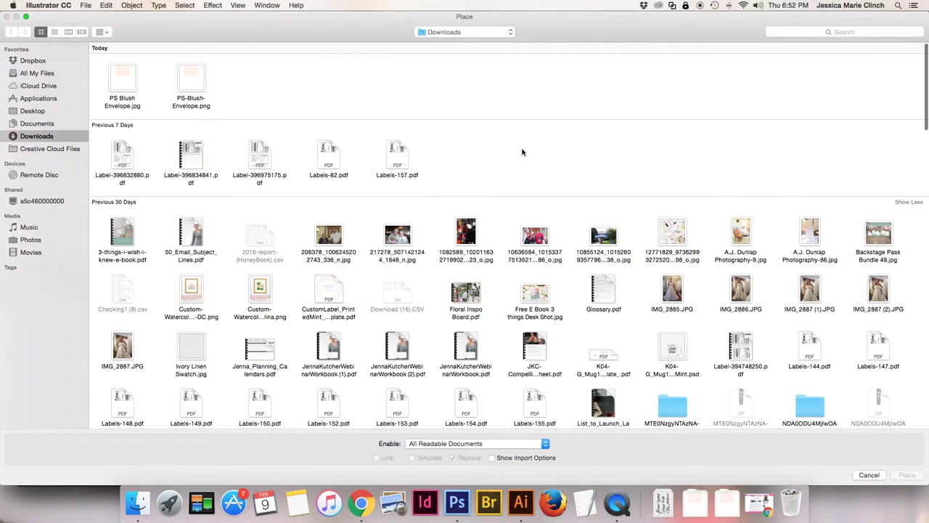
left_click(788, 34)
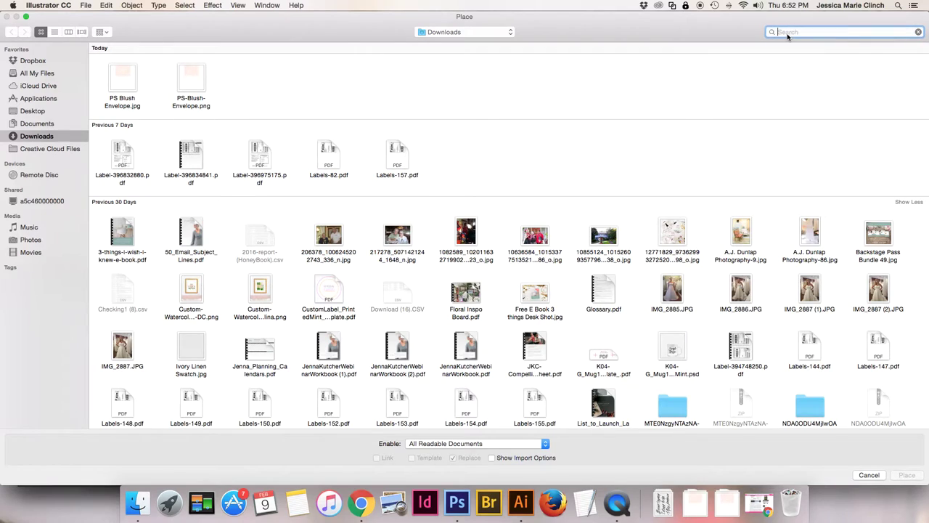
type("stock images")
key("Return")
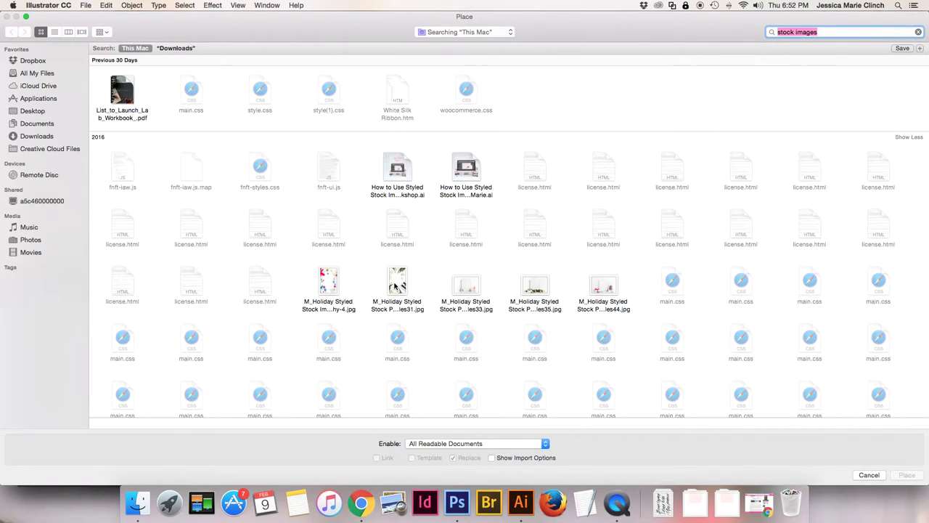
type("styled stock")
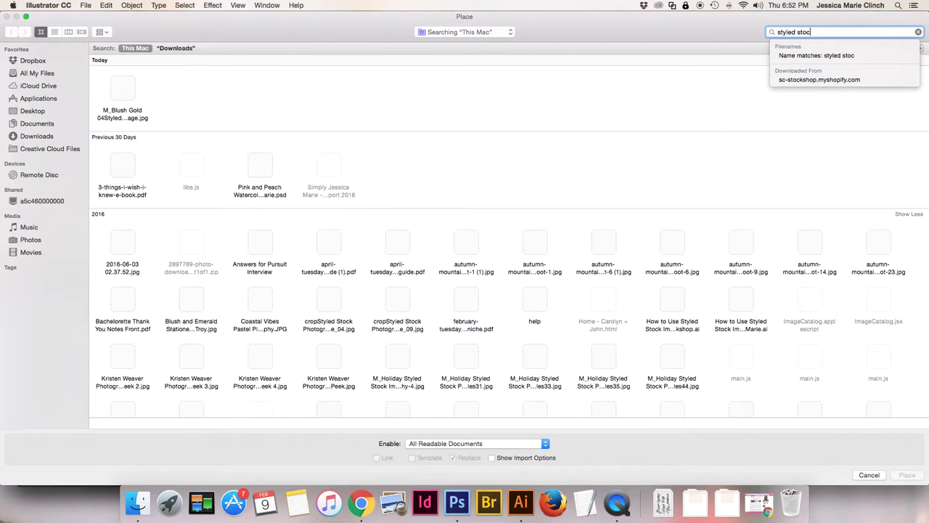
key("Return")
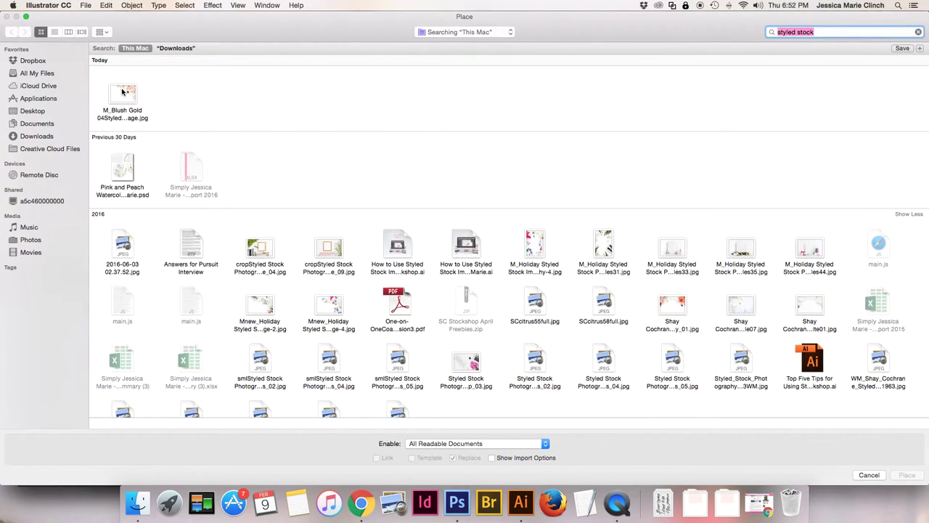
Place M_Blush Gold 04Styled Desktop_Styled Stock Photography_Image.jpg as a linked image and move it fully inside the artboard's width.
key("Tab")
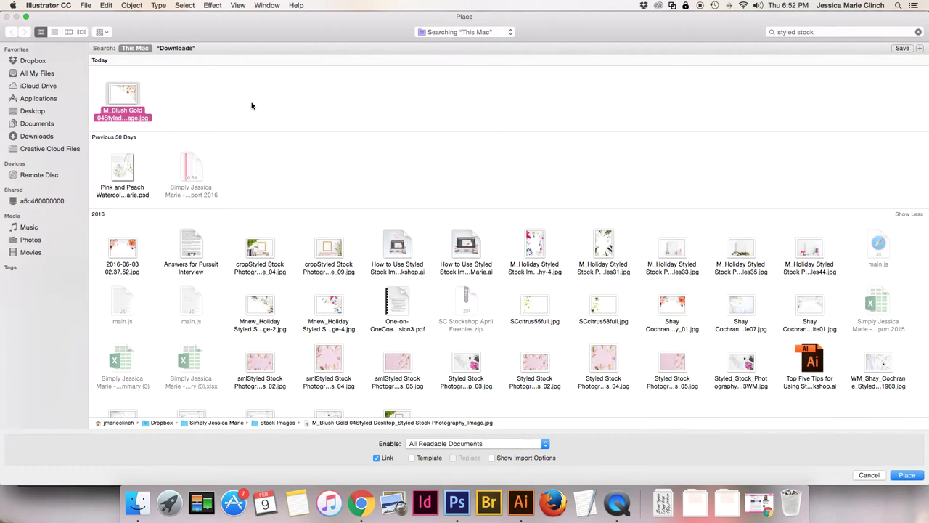
key("Return")
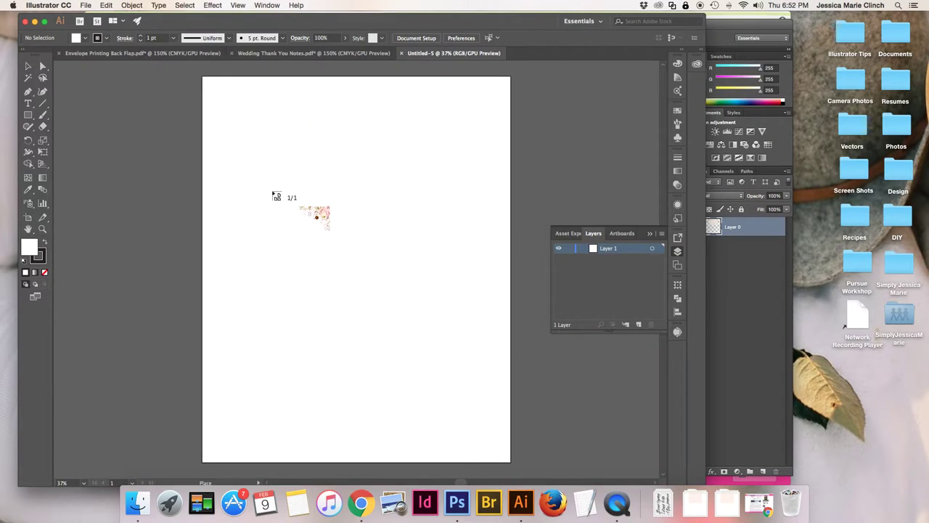
left_click(294, 155)
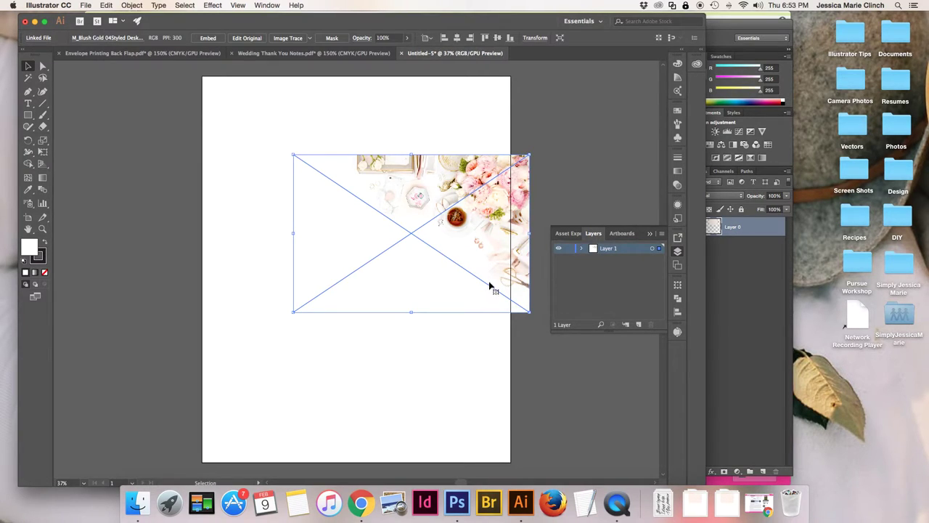
left_click_drag(485, 271, 443, 250)
Examine the placed photo's stamps dish, cookies and teacup up close at 300% view.
key("super+equal")
key("super+equal")
key("super+equal")
key("super+equal")
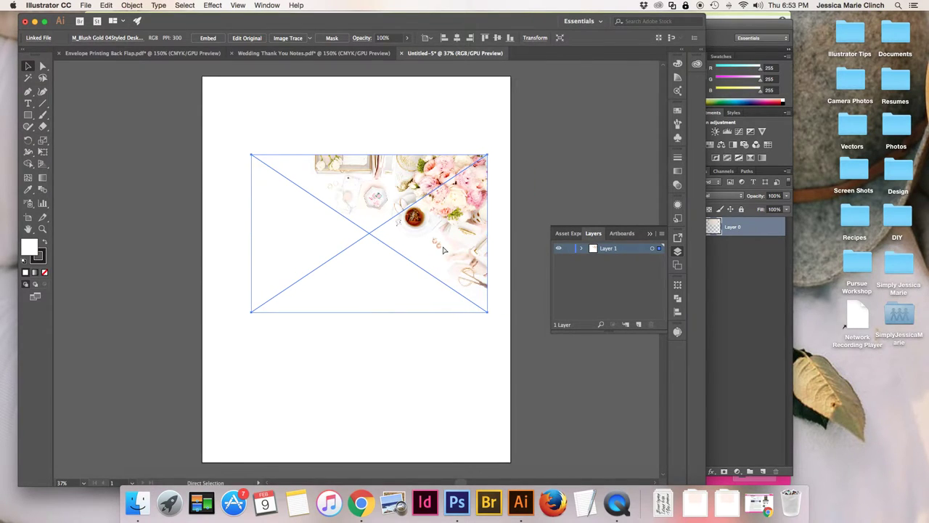
key("super+equal")
key("super+equal")
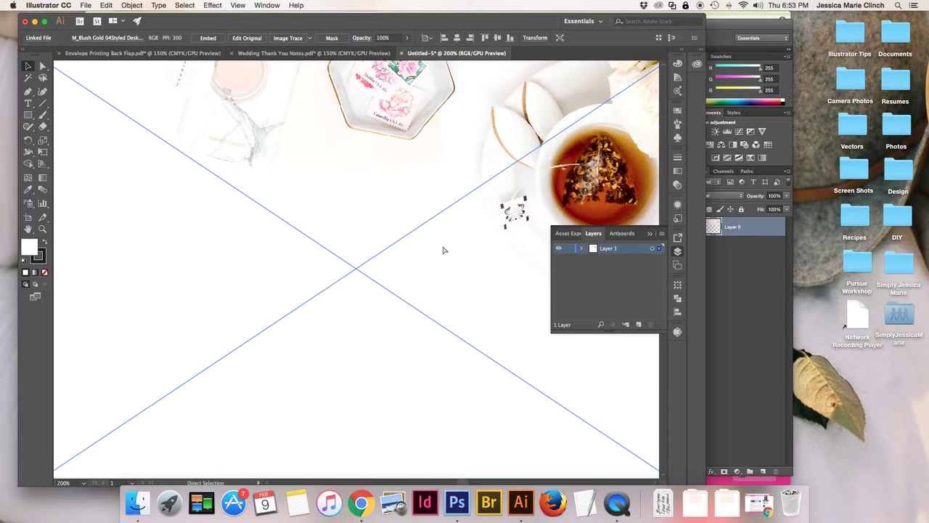
scroll(443, 251, "up", 5)
scroll(443, 250, "right", 3)
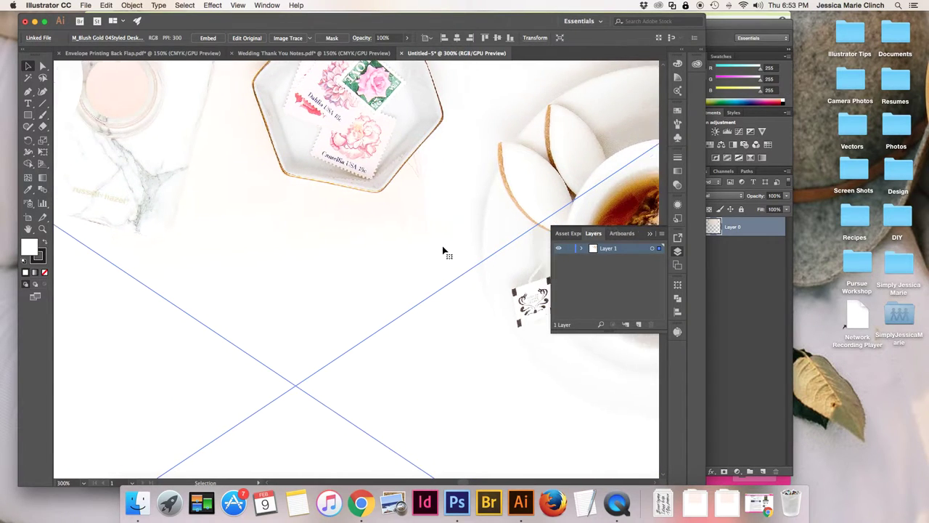
scroll(443, 250, "up", 2)
scroll(442, 250, "right", 3)
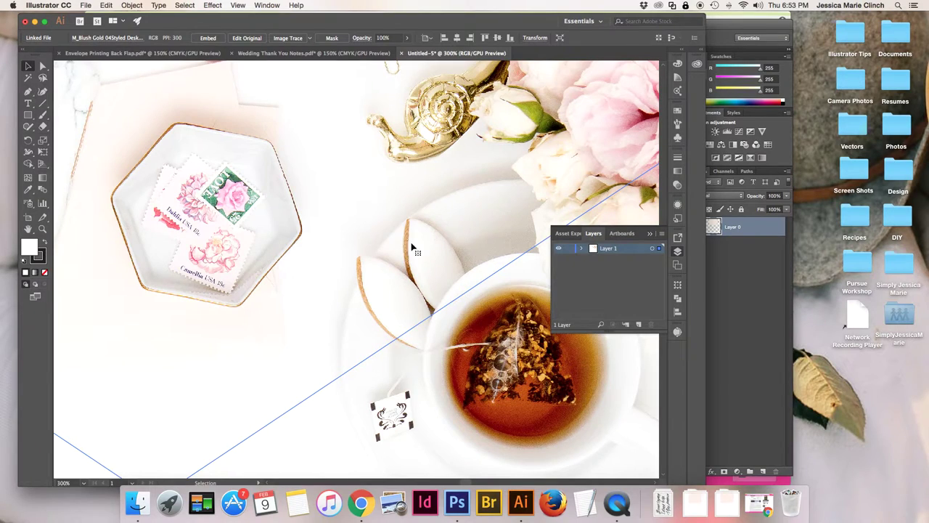
Embed the linked stock photo in the document.
scroll(359, 305, "right", 1)
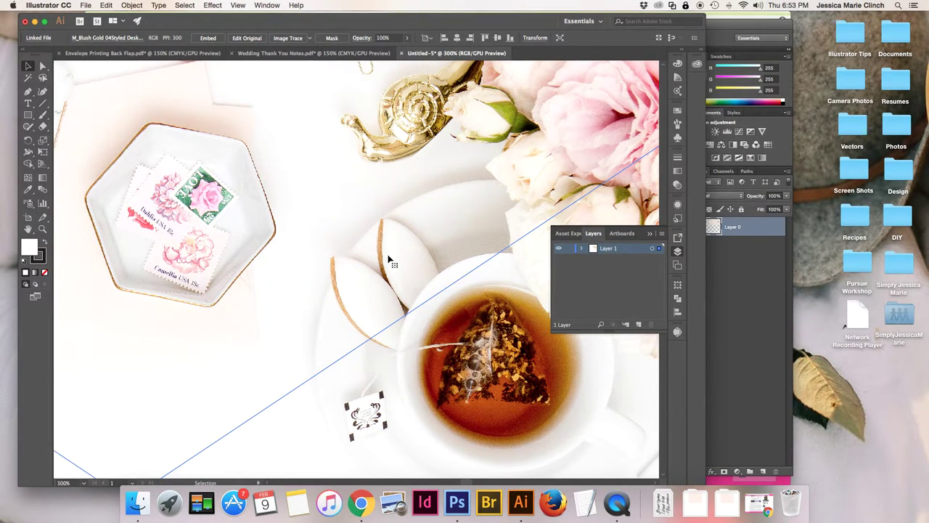
left_click(206, 38)
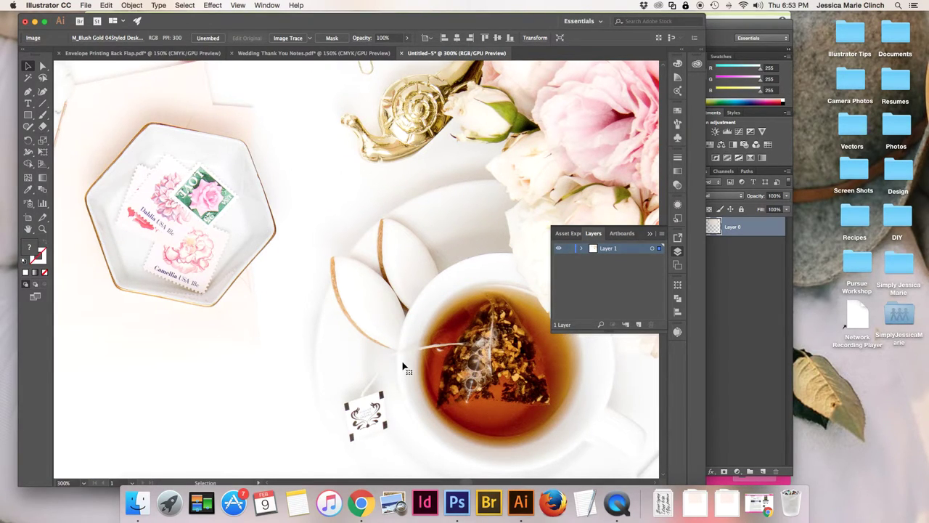
Examine the embedded photo up close around the teacup, flowers, earrings and stamps dish.
scroll(403, 367, "right", 10)
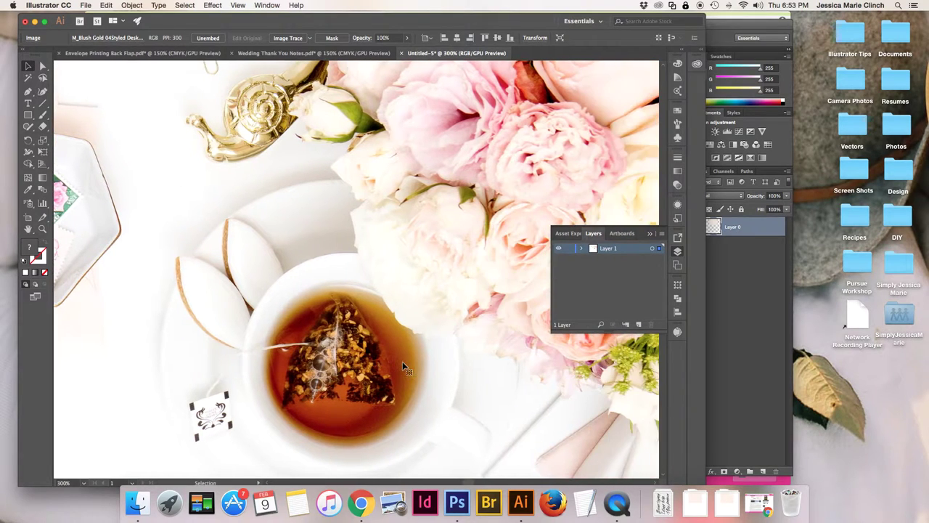
scroll(403, 367, "down", 5)
scroll(403, 367, "right", 2)
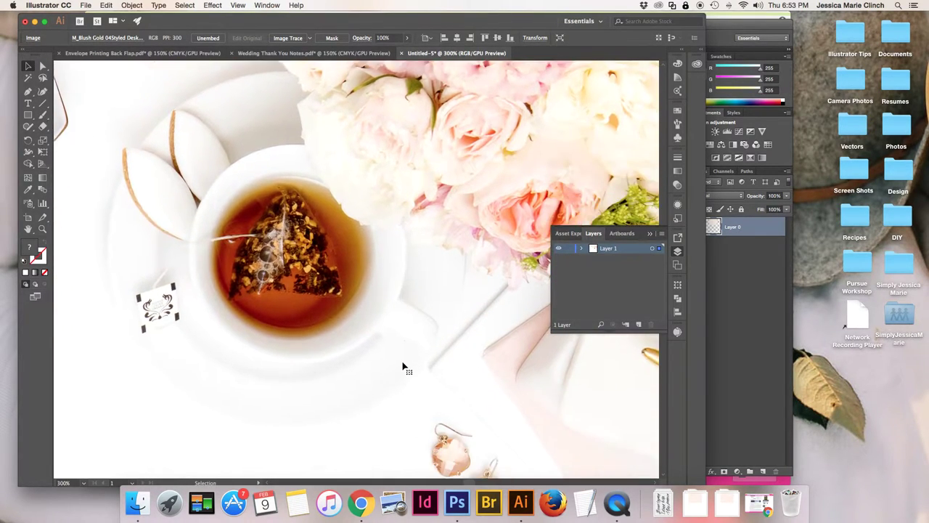
scroll(403, 366, "down", 2)
scroll(403, 367, "left", 1)
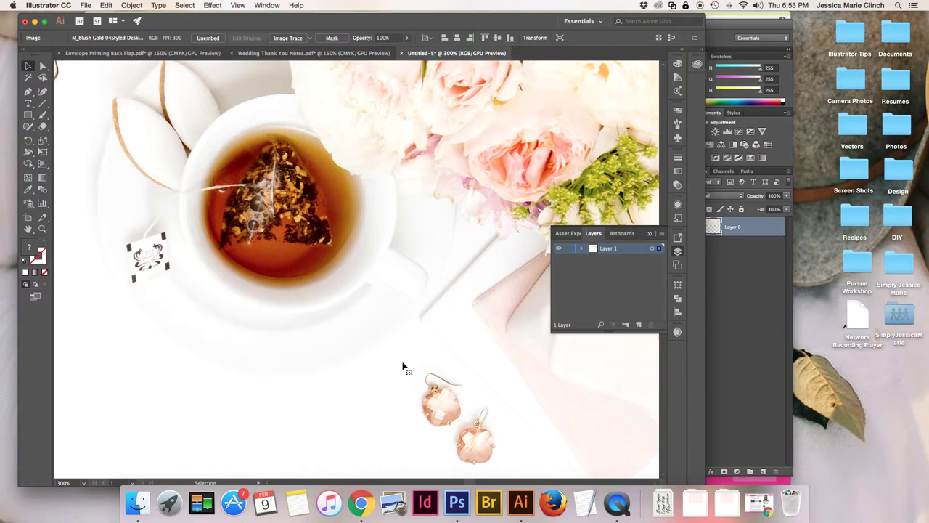
scroll(403, 366, "left", 10)
scroll(403, 367, "up", 5)
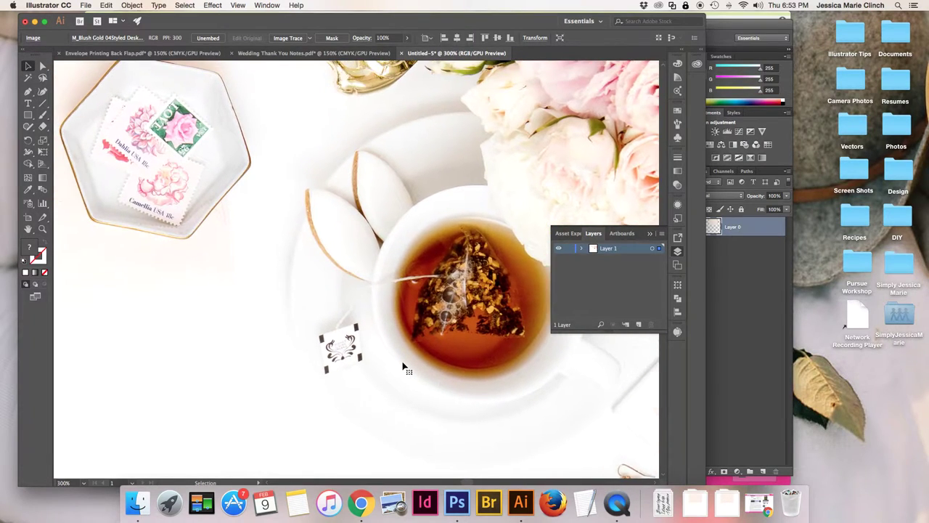
scroll(405, 368, "left", 3)
scroll(404, 368, "up", 1)
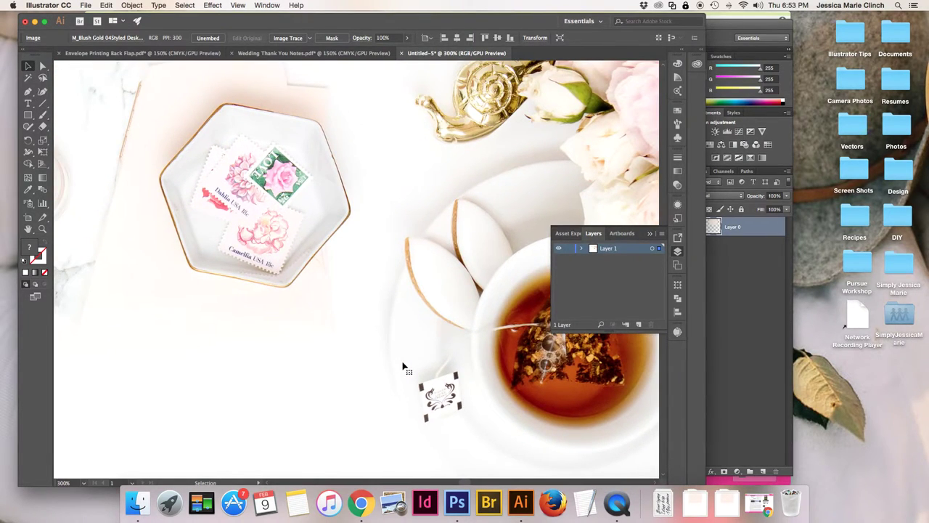
Move the photo so its upper-right corner aligns with the artboard's upper-right corner.
scroll(403, 367, "down", 10)
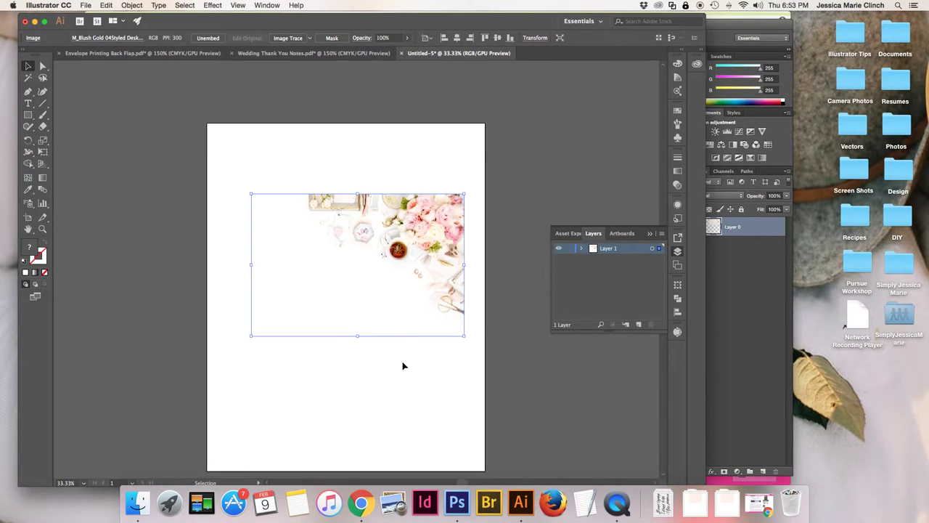
scroll(404, 366, "down", 1)
scroll(404, 366, "left", 1)
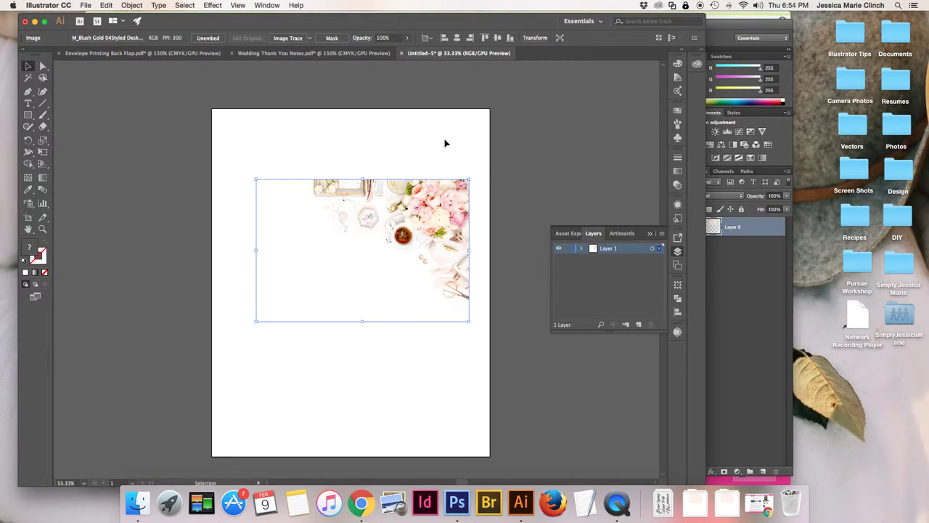
left_click_drag(445, 215, 466, 144)
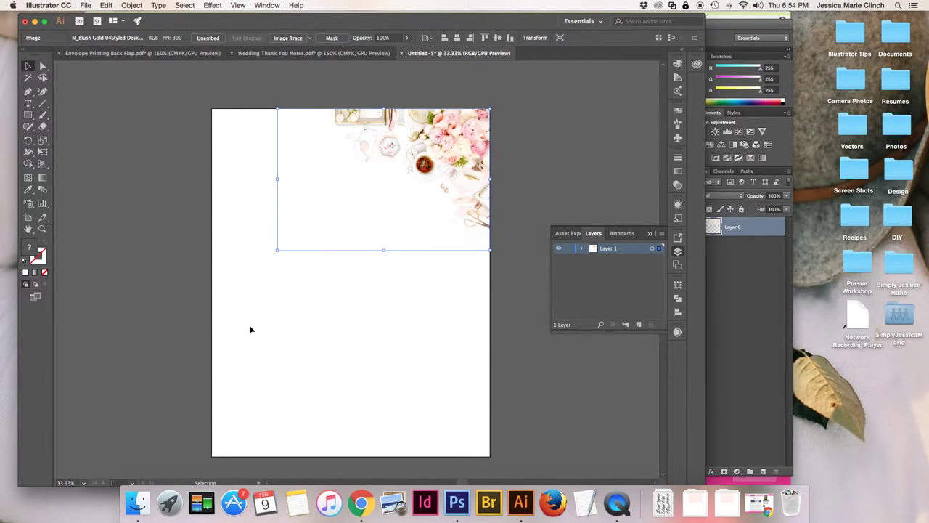
Enlarge the photo proportionally from its lower-left corner until it extends slightly below the artboard's bottom edge.
key("a")
key("super+minus")
key("super+minus")
key("super+minus")
key("super+minus")
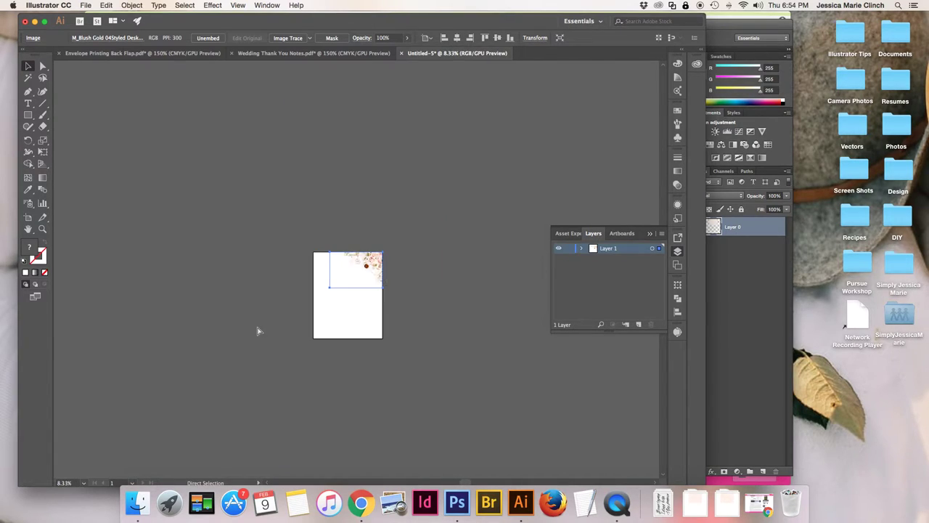
scroll(257, 331, "down", 3)
scroll(257, 331, "left", 3)
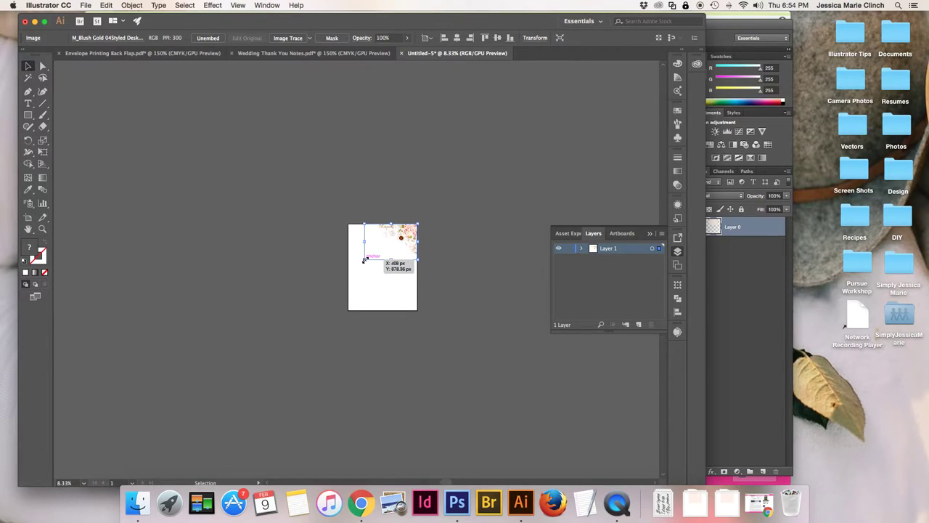
key("shift")
left_click_drag(355, 265, 279, 315)
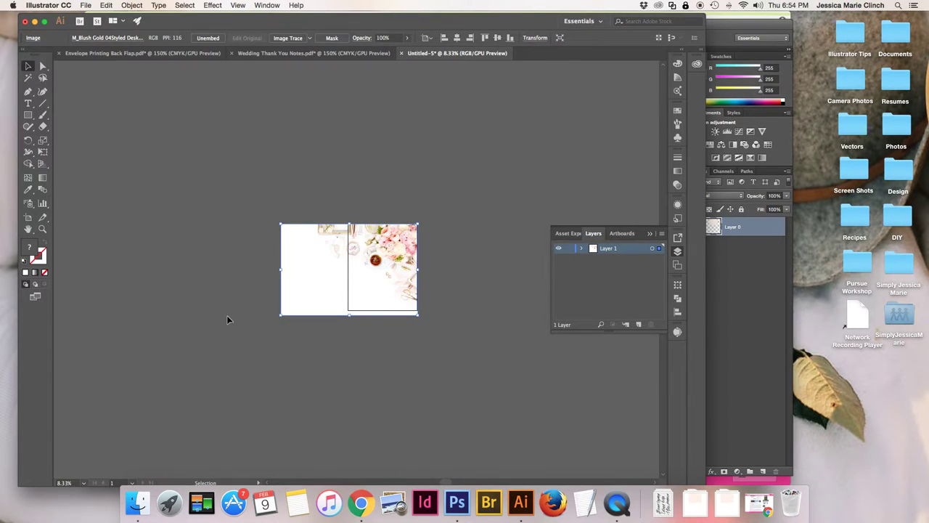
Shrink the photo slightly from its lower-left corner, keeping its upper-right corner in place and the artboard fully covered.
key("super+equal")
key("super+equal")
key("super+equal")
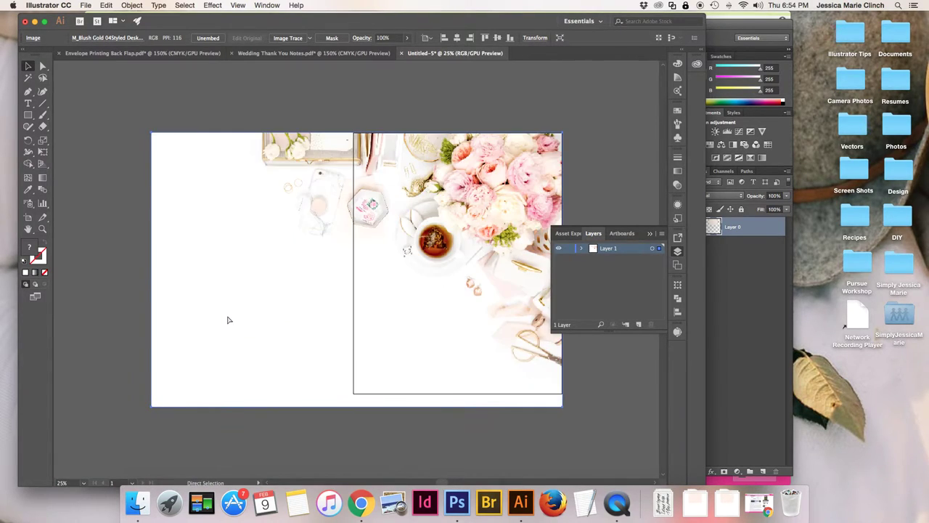
key("v")
scroll(227, 320, "right", 4)
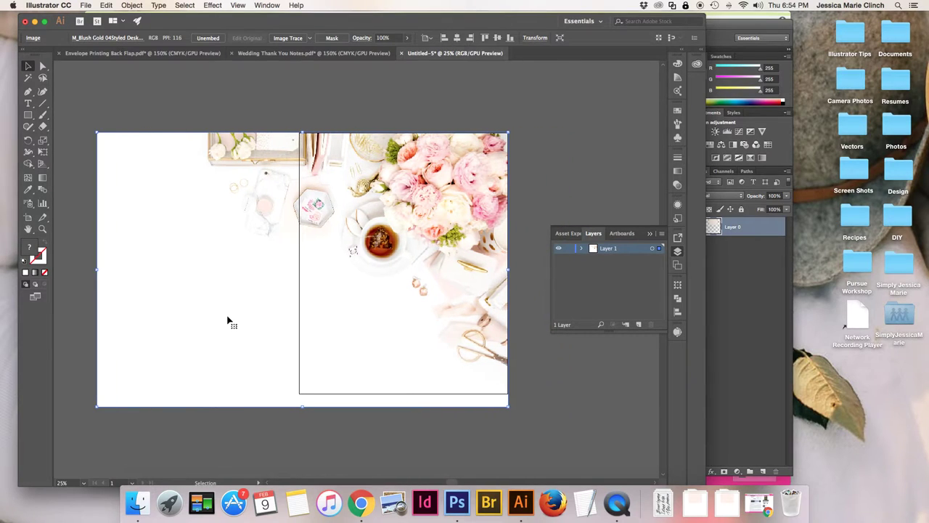
scroll(228, 321, "right", 3)
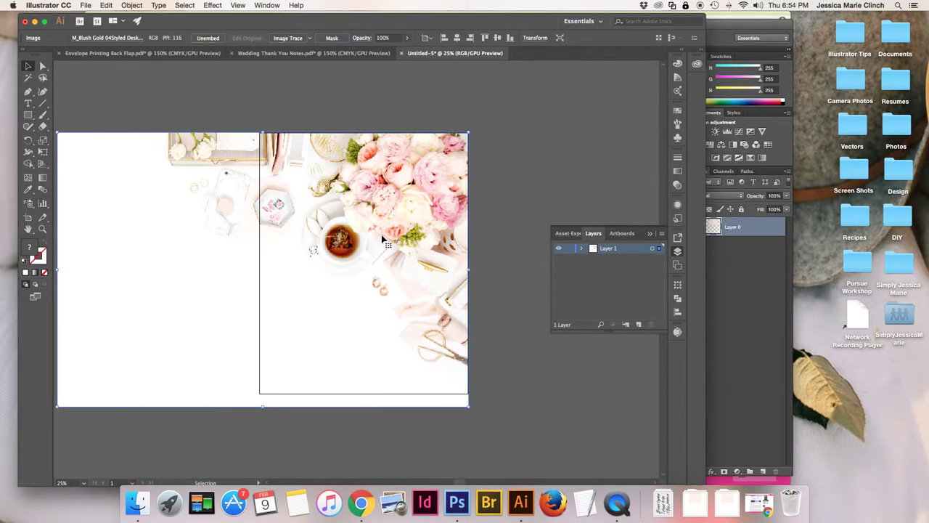
key("shift+Left")
key("shift+Down")
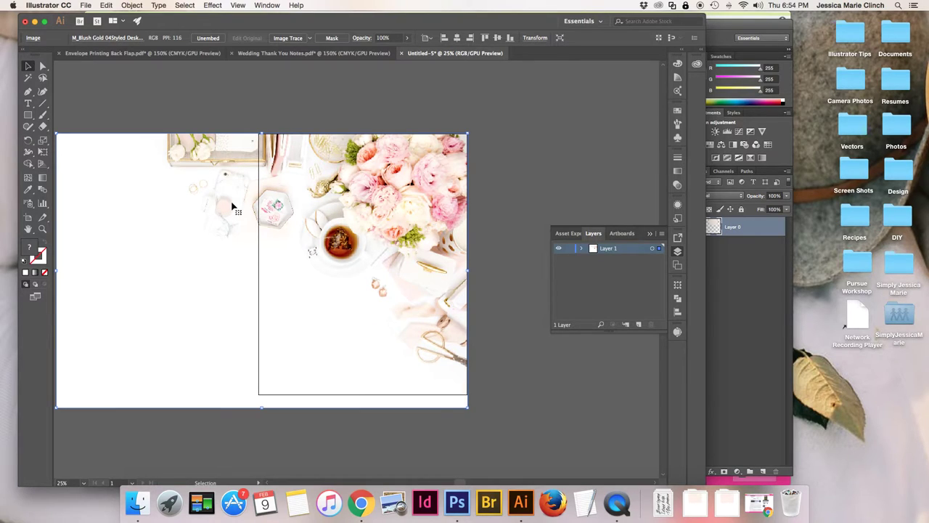
scroll(226, 194, "left", 5)
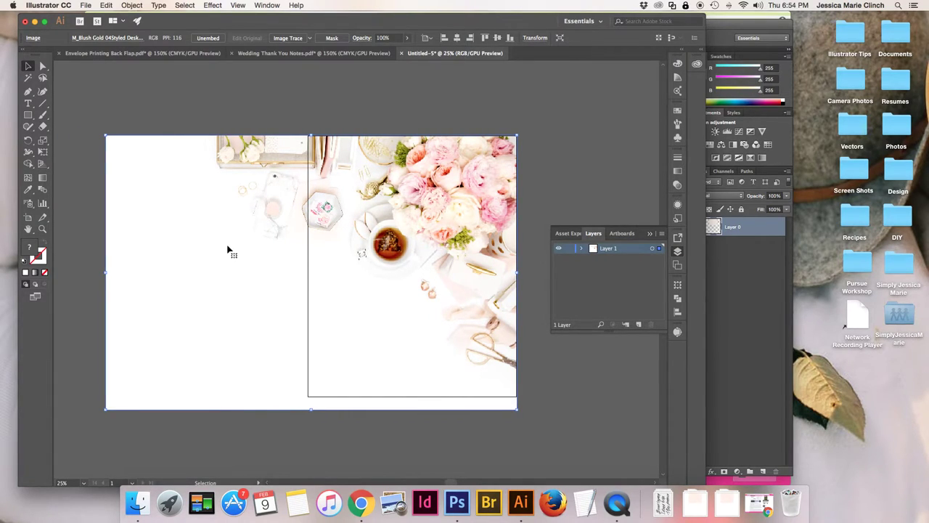
scroll(307, 356, "up", 1)
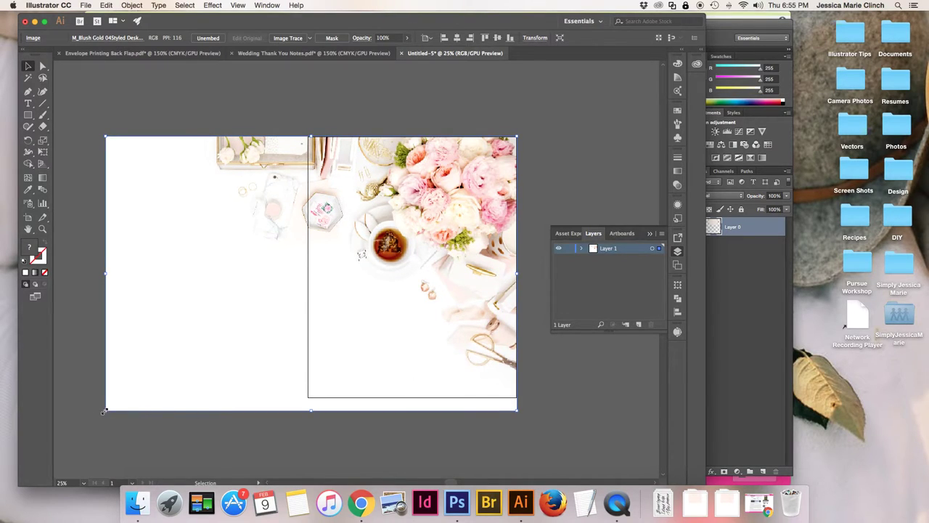
left_click_drag(105, 411, 108, 409)
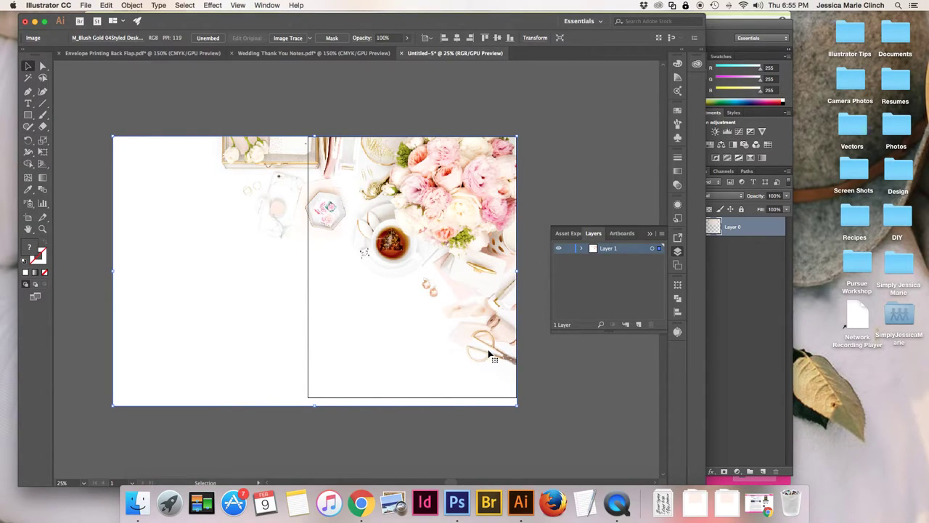
Expand Layer 1 and lock the photo inside it.
scroll(487, 354, "right", 5)
scroll(487, 351, "left", 2)
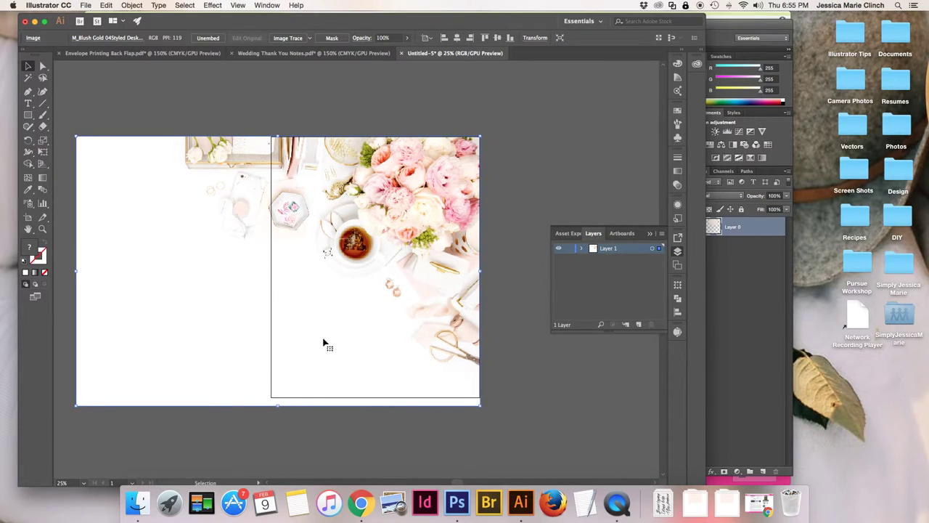
left_click(582, 249)
left_click(569, 259)
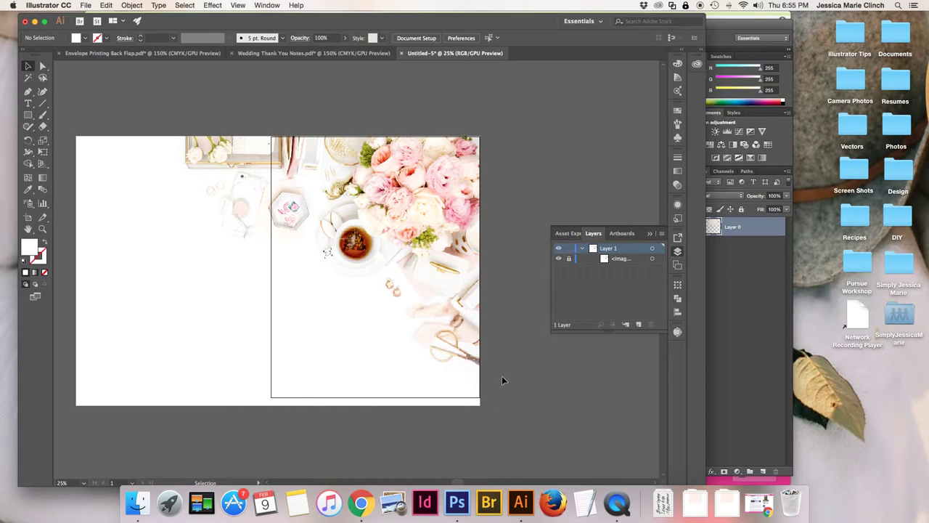
key("super+equal")
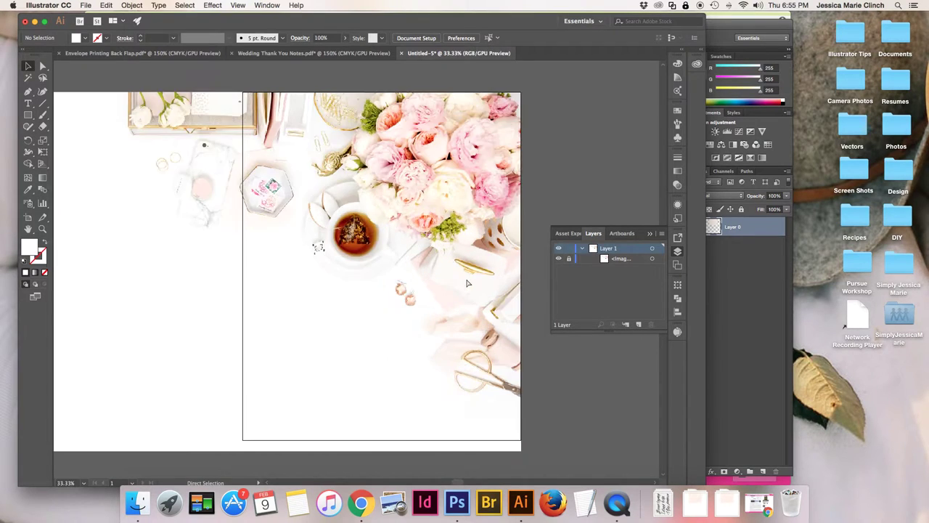
scroll(467, 283, "left", 2)
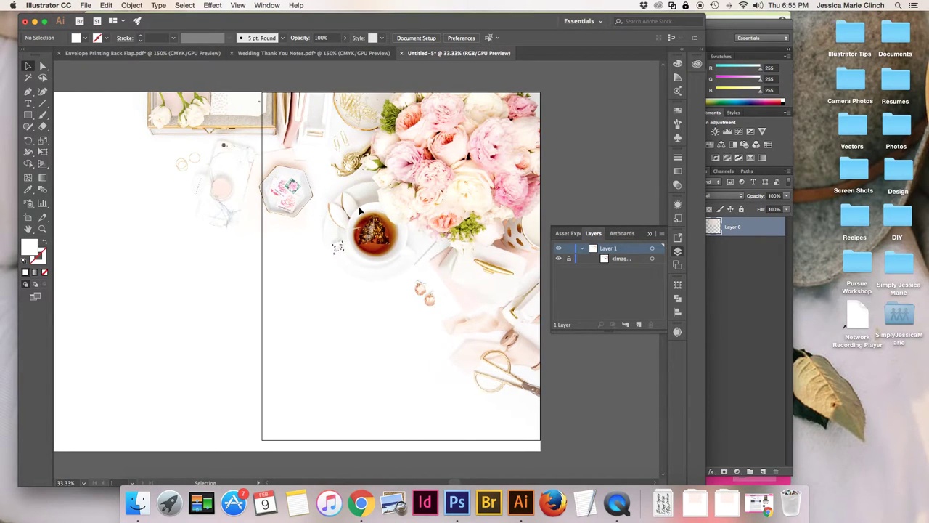
In Wedding Thank You Notes.pdf, locate the card's white background path among the layers and check it by hiding and showing it.
left_click(313, 53)
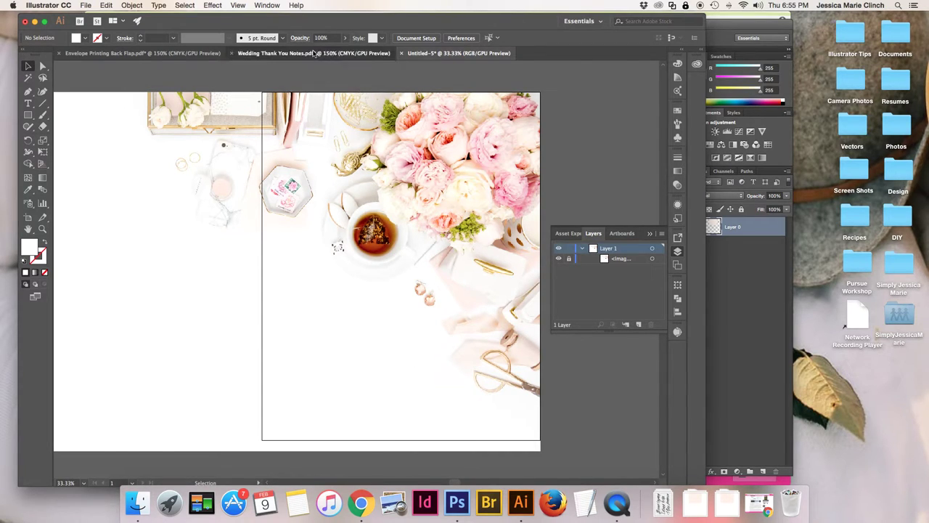
scroll(523, 140, "left", 3)
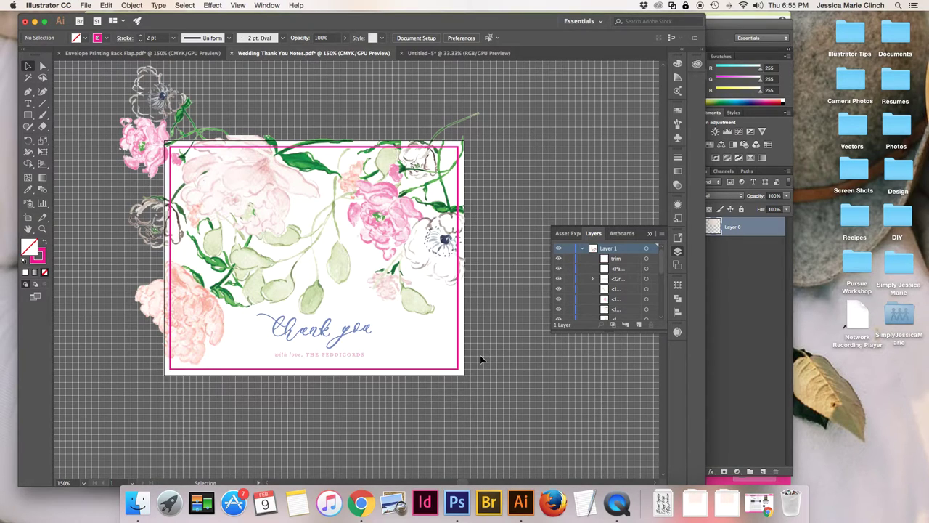
left_click(460, 376)
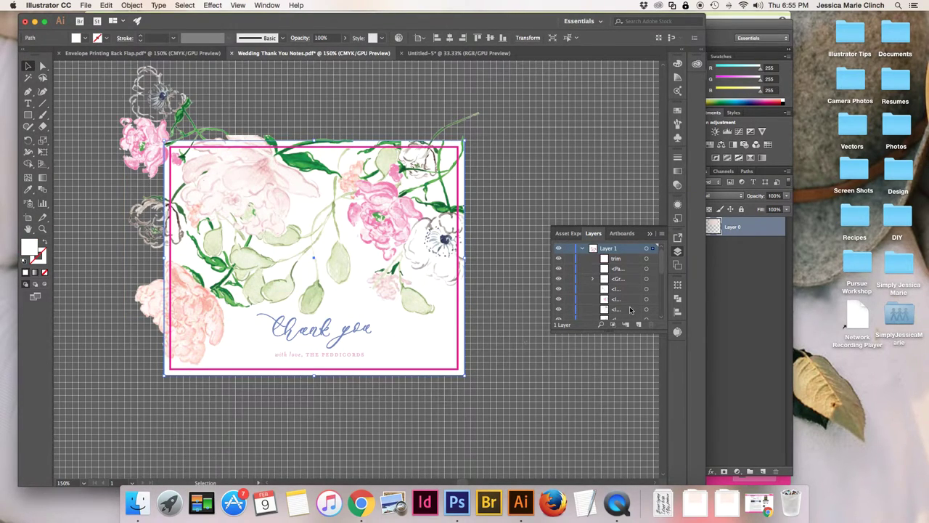
scroll(630, 310, "down", 3)
scroll(624, 305, "down", 2)
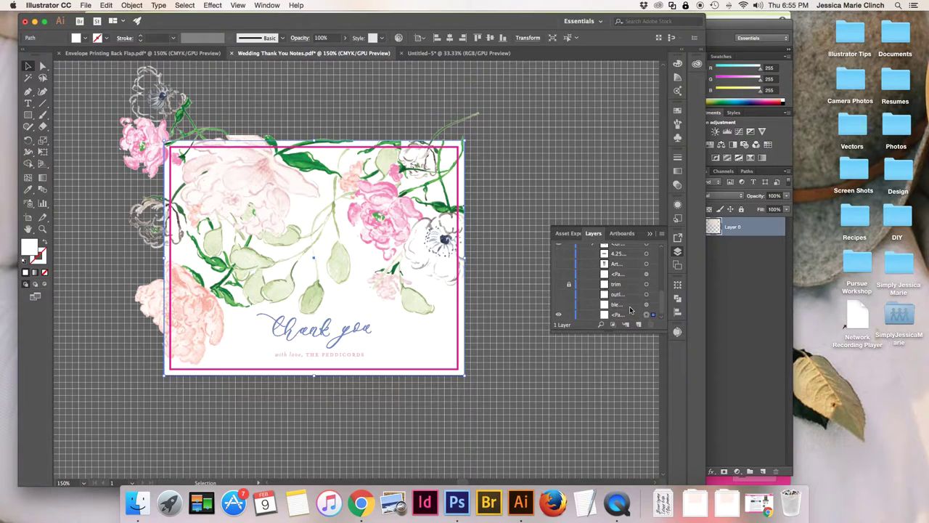
left_click(558, 316)
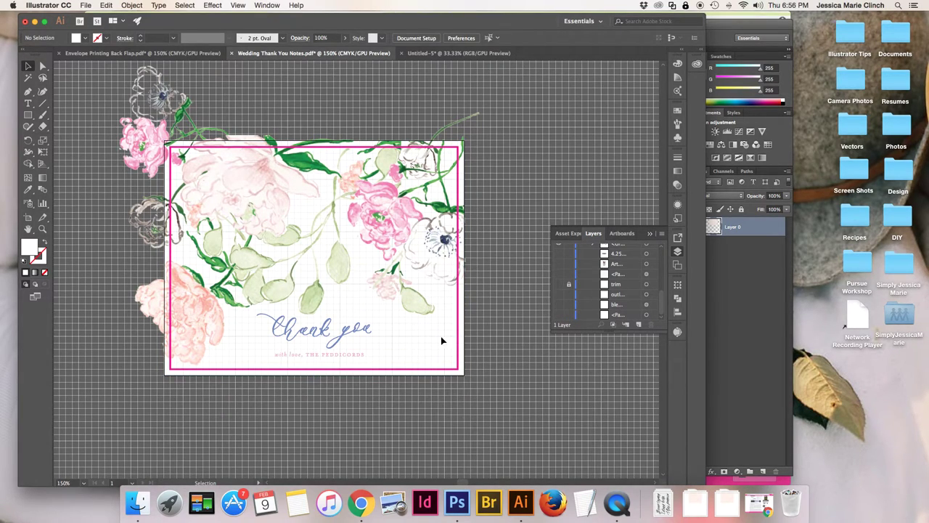
left_click(558, 315)
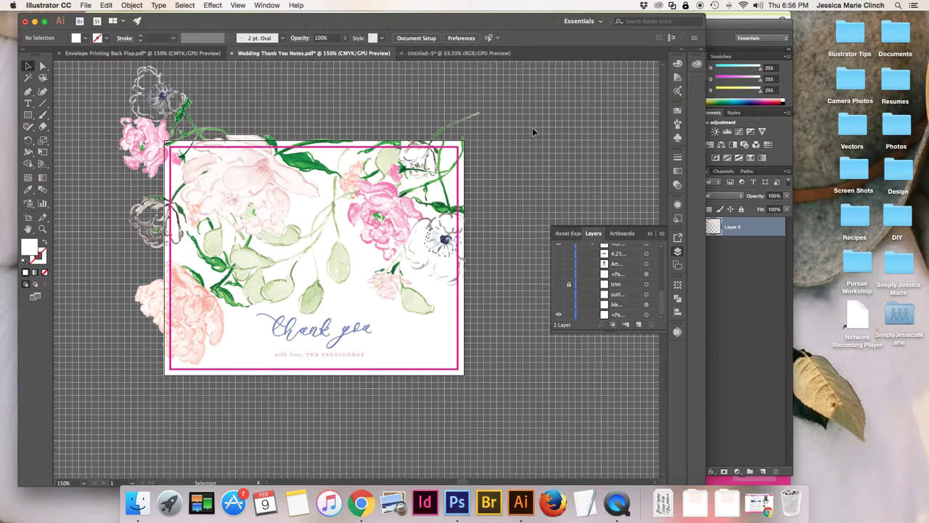
scroll(531, 127, "left", 3)
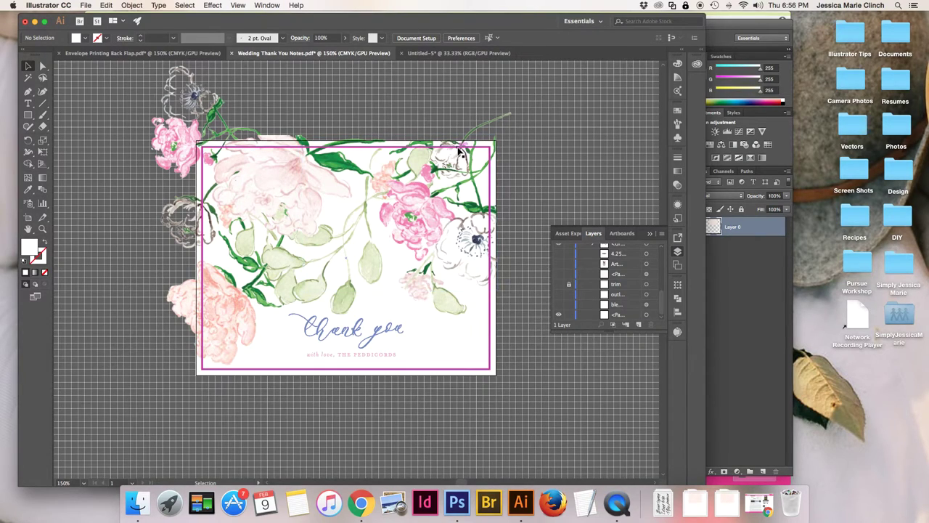
left_click(470, 152)
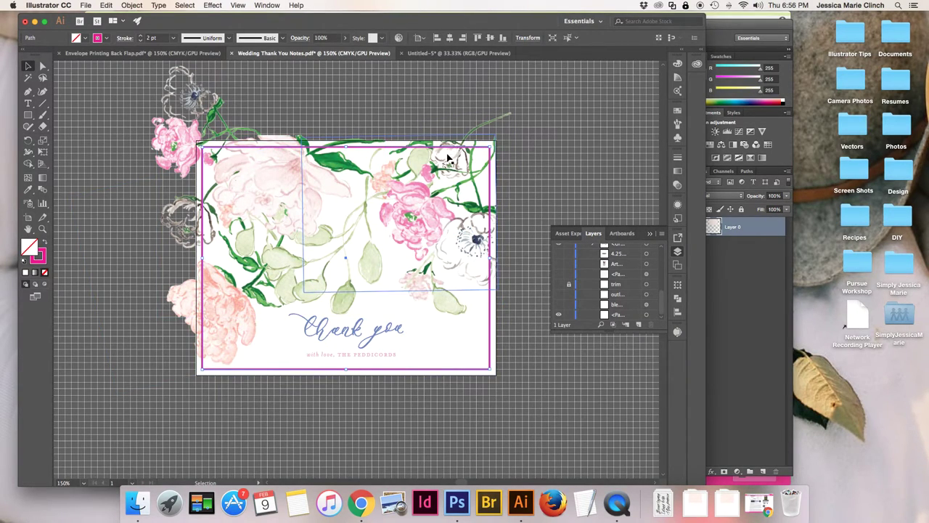
left_click(606, 131)
Select all the card artwork and clip it to the magenta trim rectangle with a clipping mask.
scroll(580, 290, "up", 5)
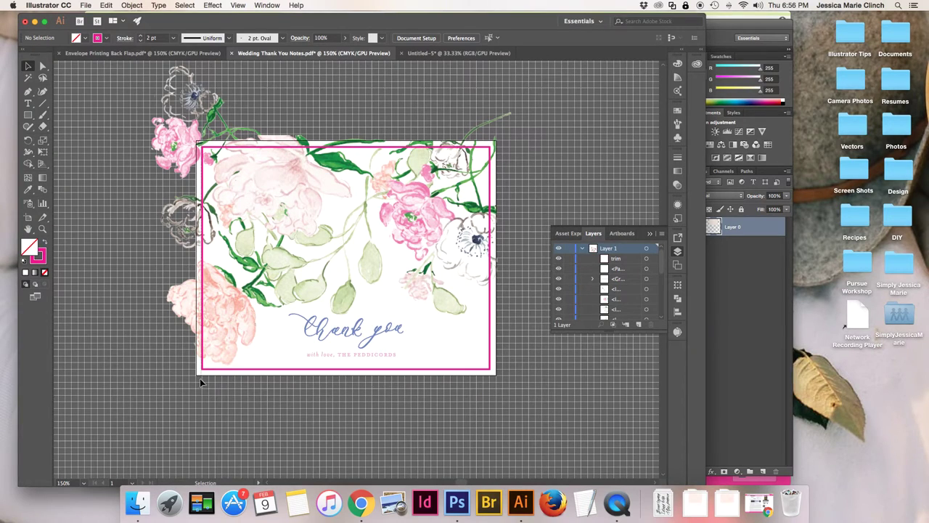
key("super+a")
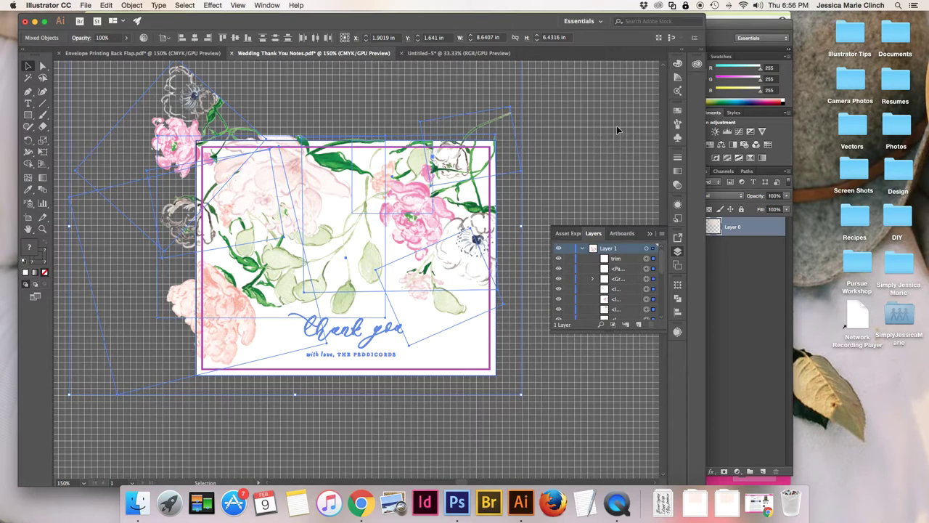
key("a")
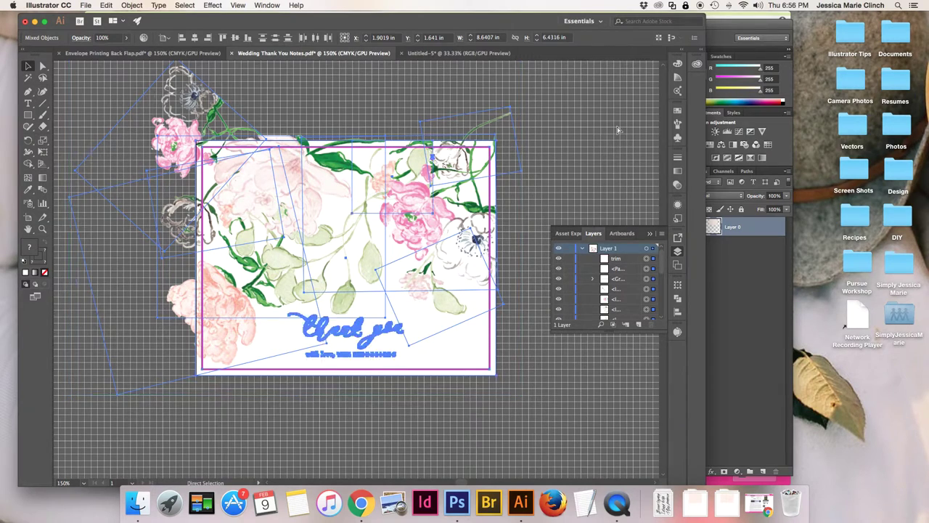
key("v")
key("super+7")
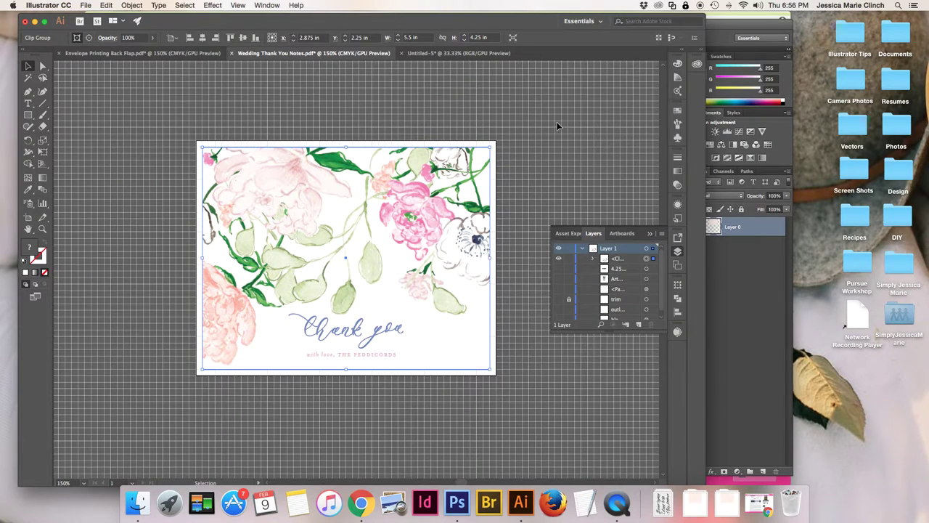
Collapse the layers list and move the clipped card off the artboard onto the empty canvas to its right.
scroll(556, 125, "right", 5)
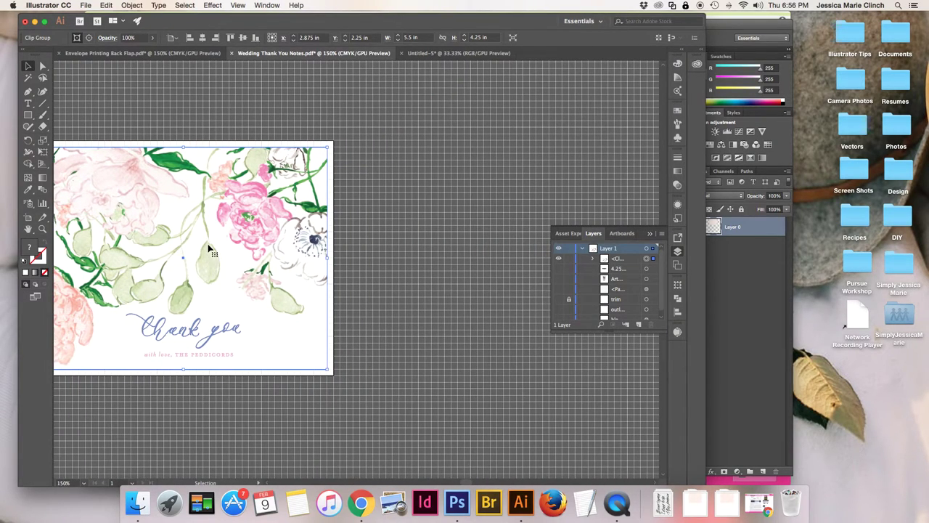
left_click_drag(209, 250, 518, 188)
scroll(435, 218, "right", 3)
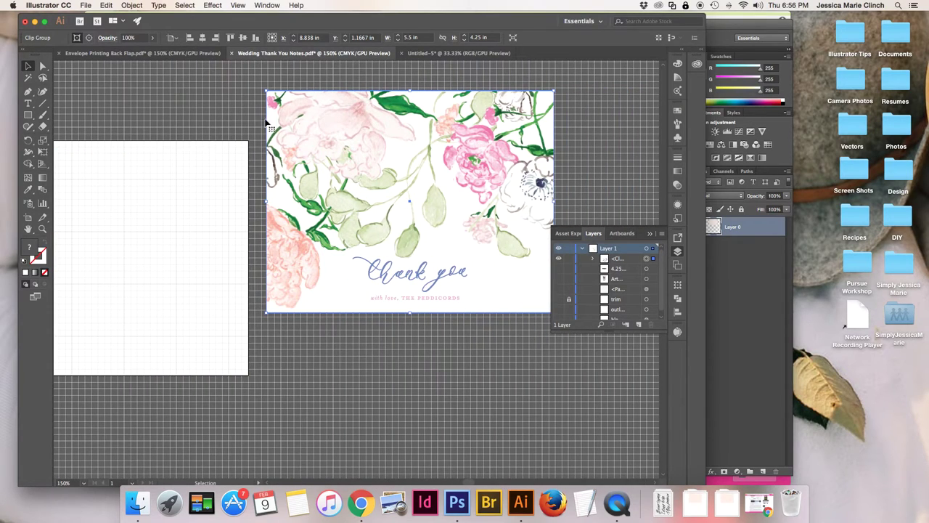
left_click(649, 235)
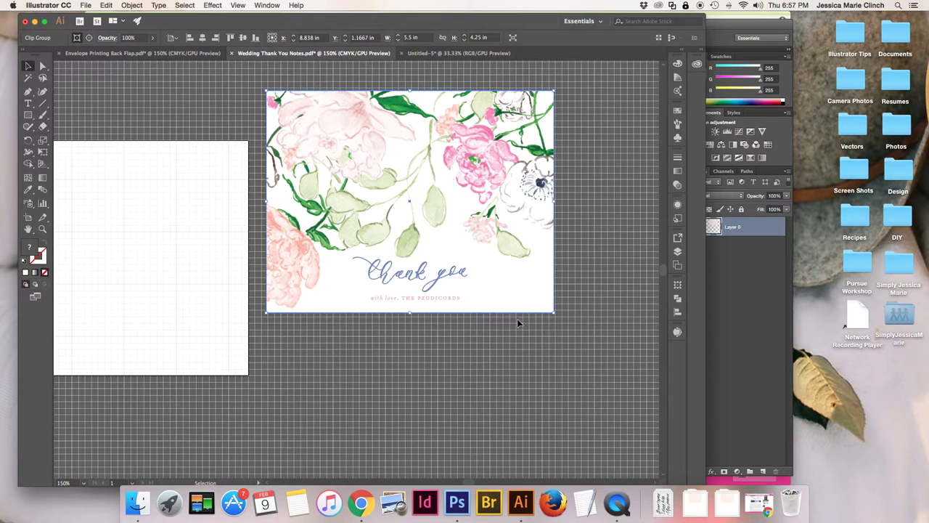
left_click(523, 341)
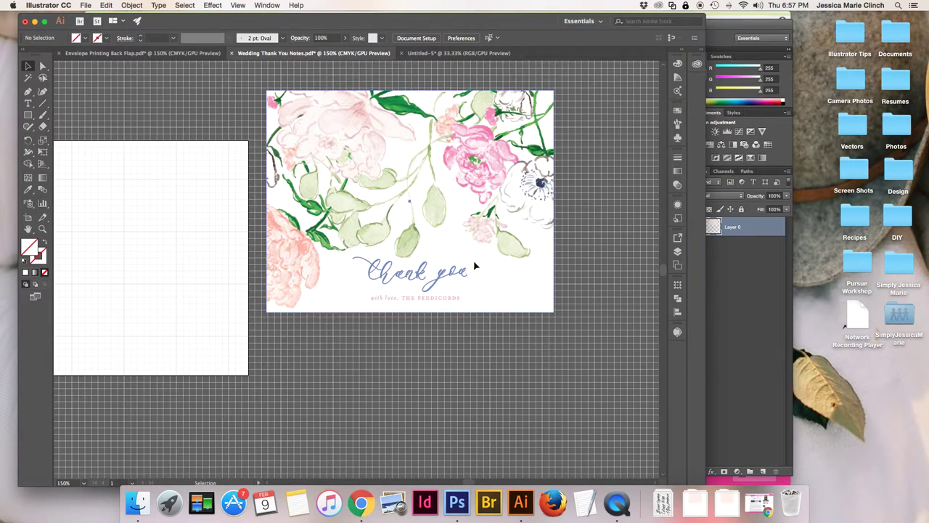
key("super+z")
left_click_drag(409, 309, 334, 323)
left_click_drag(388, 305, 498, 273)
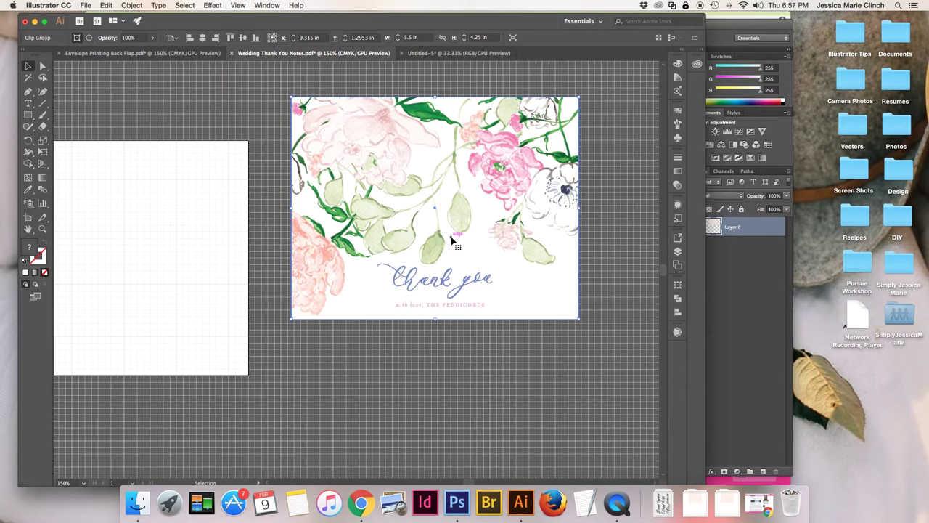
Copy the clipped card into the Untitled-5 mockup document and position it in the blank area beneath the teacup.
left_click(457, 53)
left_click_drag(477, 153, 484, 153)
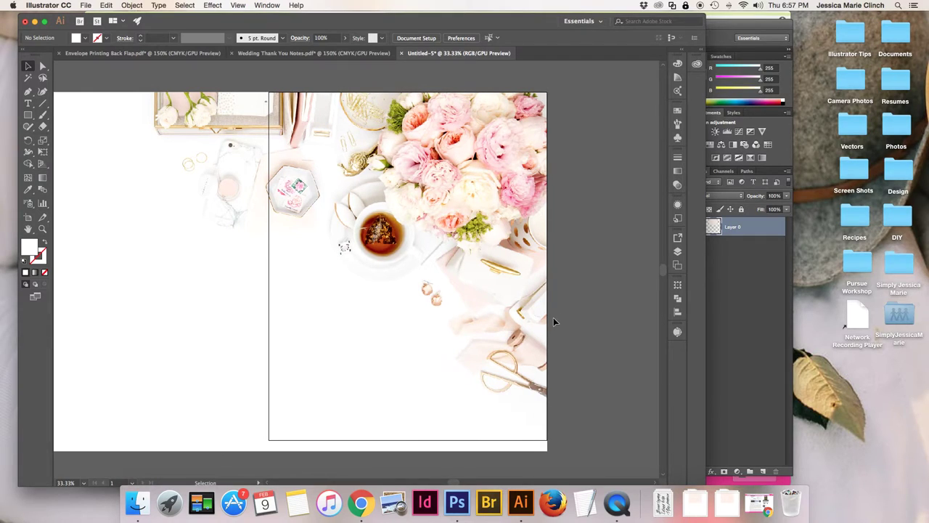
key("a")
key("super+v")
left_click_drag(368, 287, 381, 346)
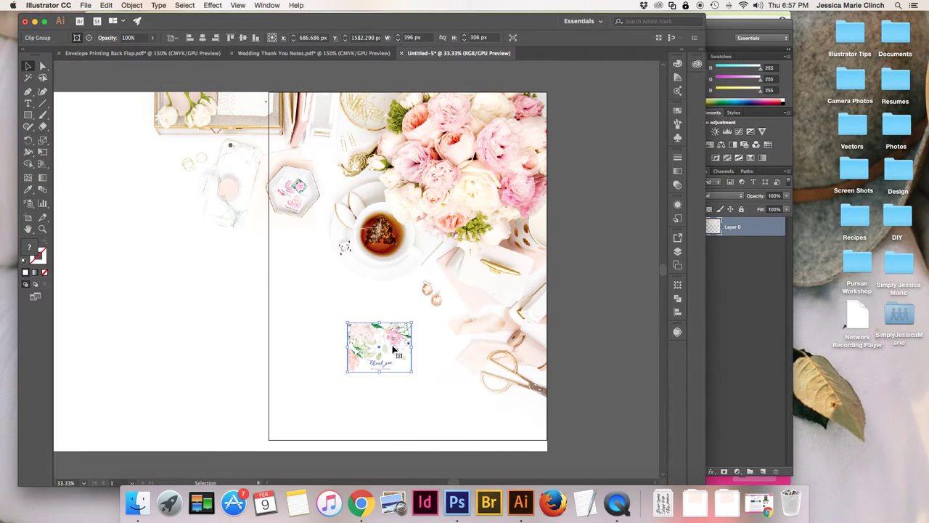
left_click_drag(394, 349, 390, 319)
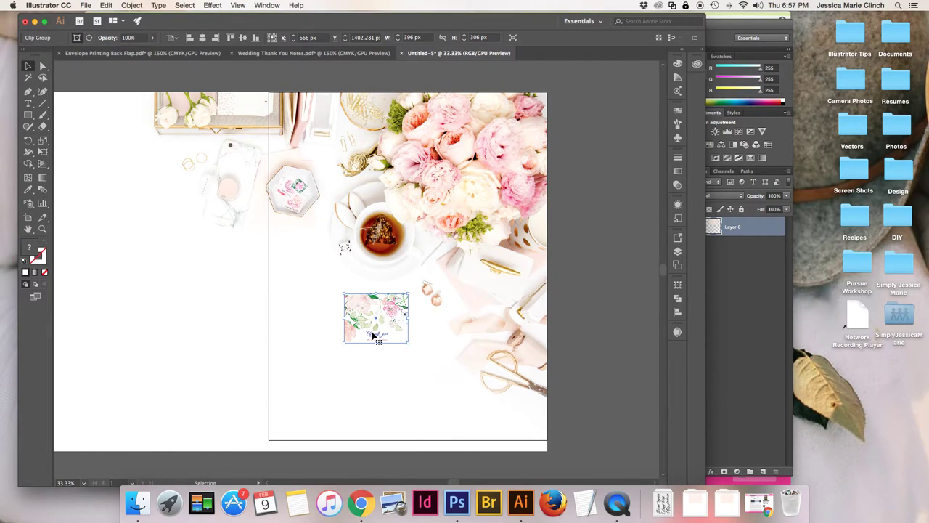
Move the card over the hexagonal dish beside the phone and rotate it counterclockwise into a steep tilt.
left_click_drag(405, 327, 314, 248)
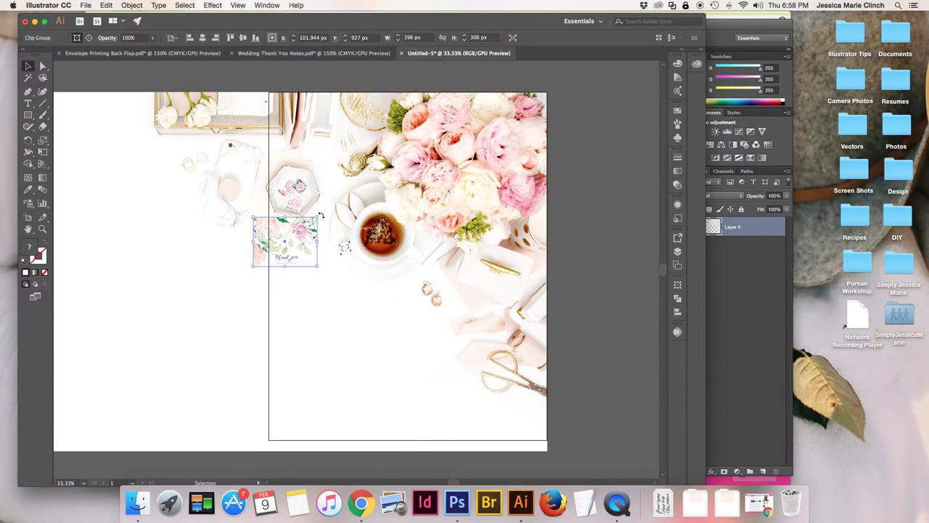
left_click_drag(320, 216, 272, 173)
left_click_drag(283, 257, 275, 229)
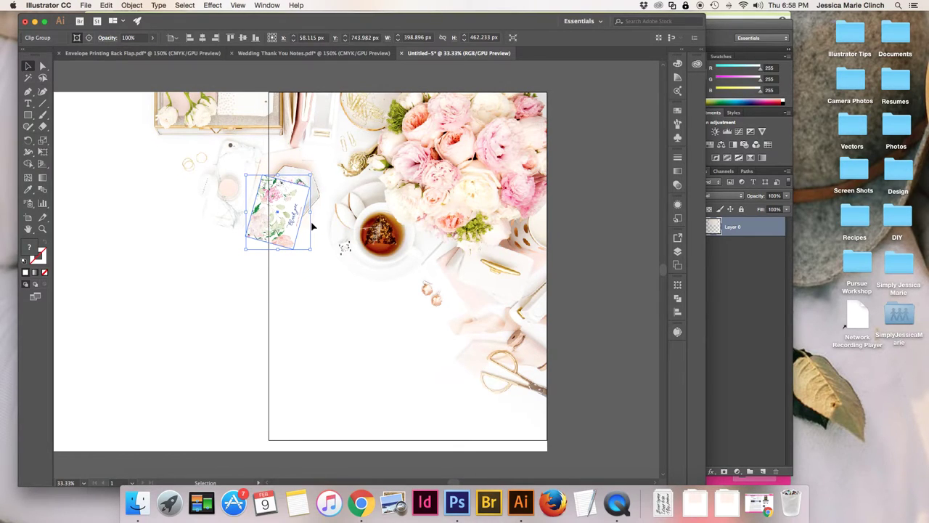
Enlarge the tilted card proportionally over the phone and dish until its bounds are about 650 × 753 px.
left_click_drag(245, 174, 219, 131)
left_click_drag(280, 214, 276, 206)
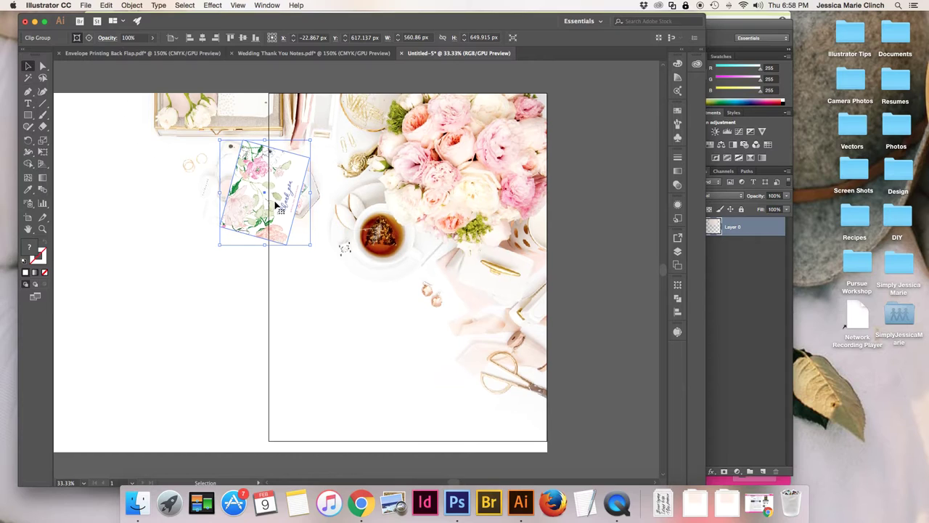
key("super+equal")
key("super+equal")
key("super+equal")
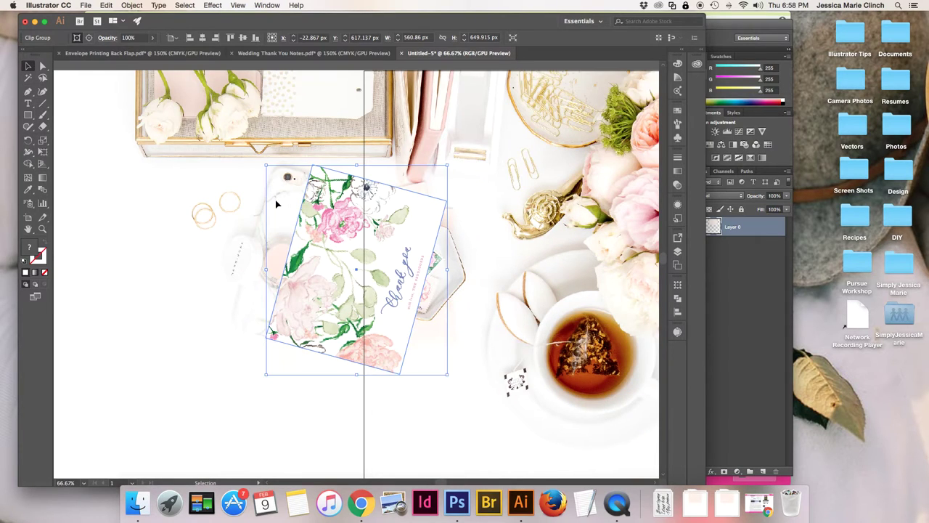
key("super+equal")
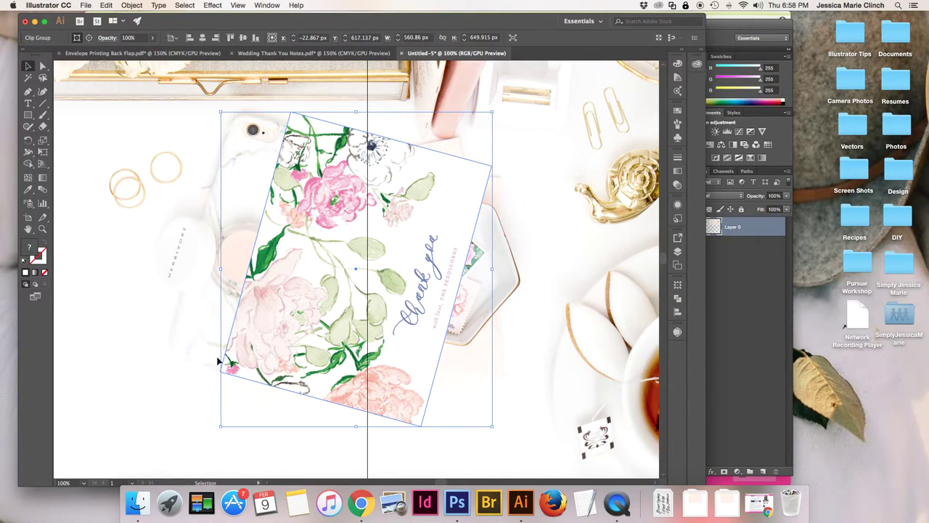
scroll(319, 231, "up", 2)
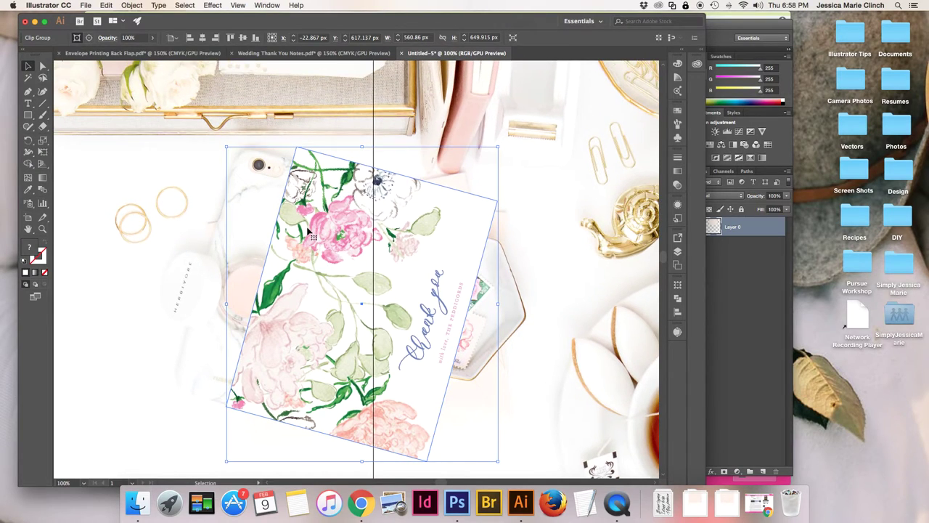
left_click_drag(227, 147, 183, 96)
left_click_drag(307, 256, 348, 264)
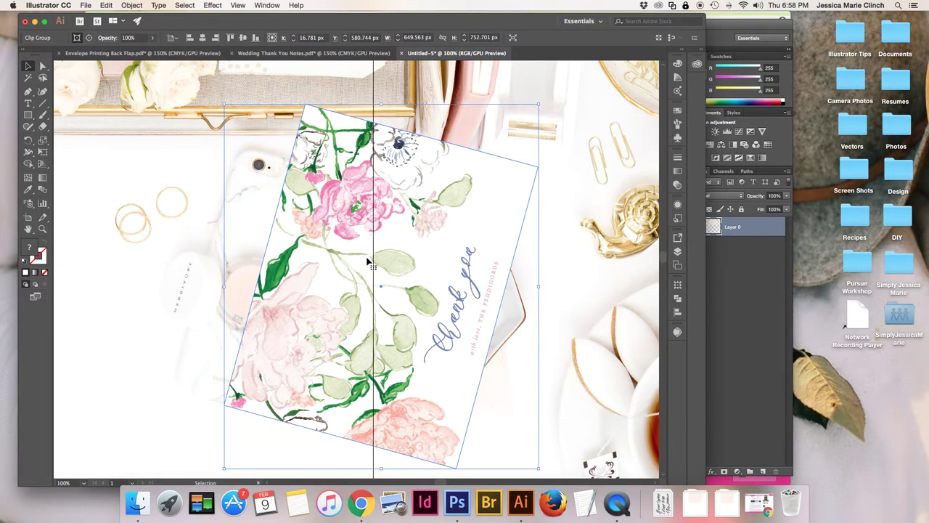
Rotate the enlarged card back to a level landscape orientation so its bounds are about 646 × 500 px.
key("super+minus")
key("super+minus")
key("super+minus")
key("super+minus")
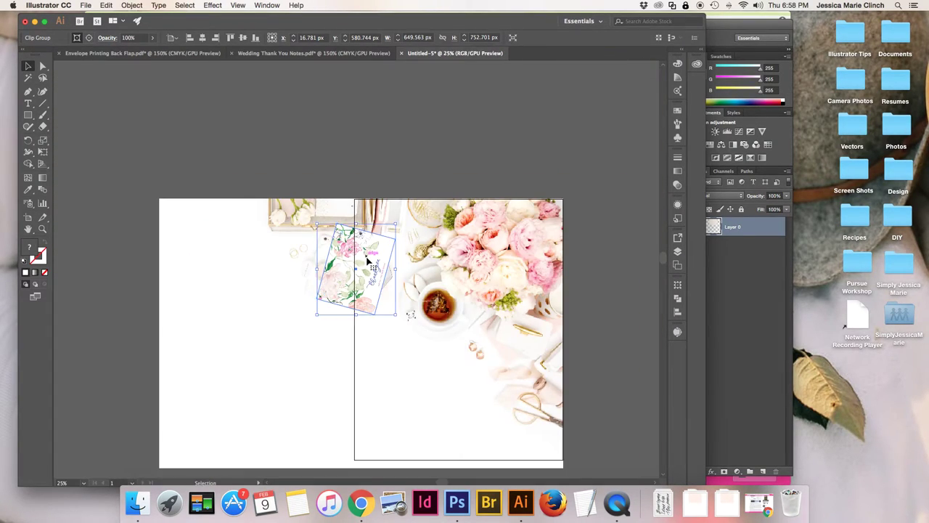
left_click_drag(399, 220, 418, 299)
key("super+z")
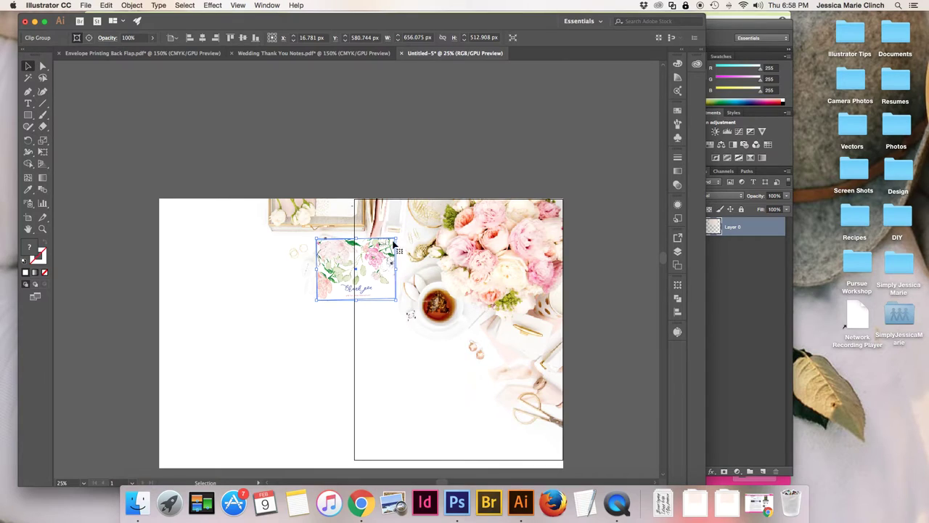
left_click_drag(398, 232, 400, 236)
key("super+z")
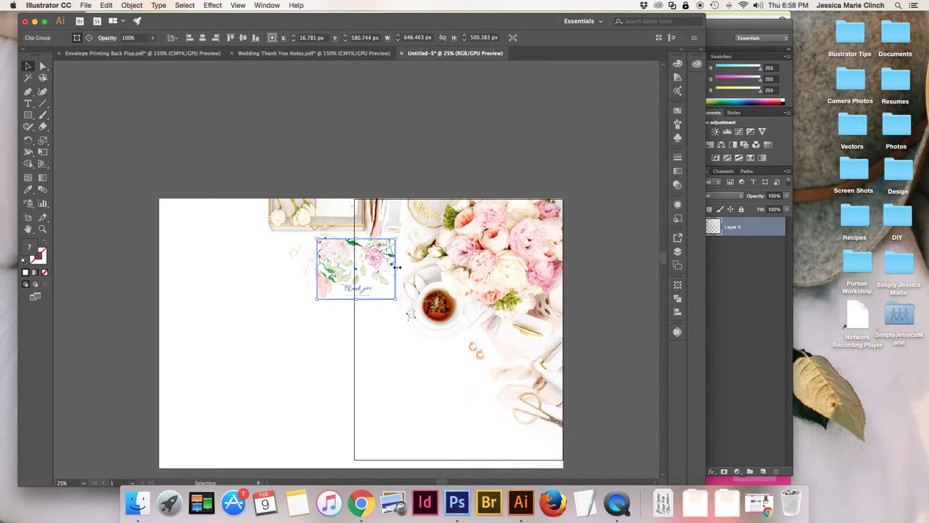
Move the level card down into the artboard's blank area beneath the teacup.
left_click_drag(368, 268, 426, 385)
key("super+equal")
key("super+equal")
key("super+equal")
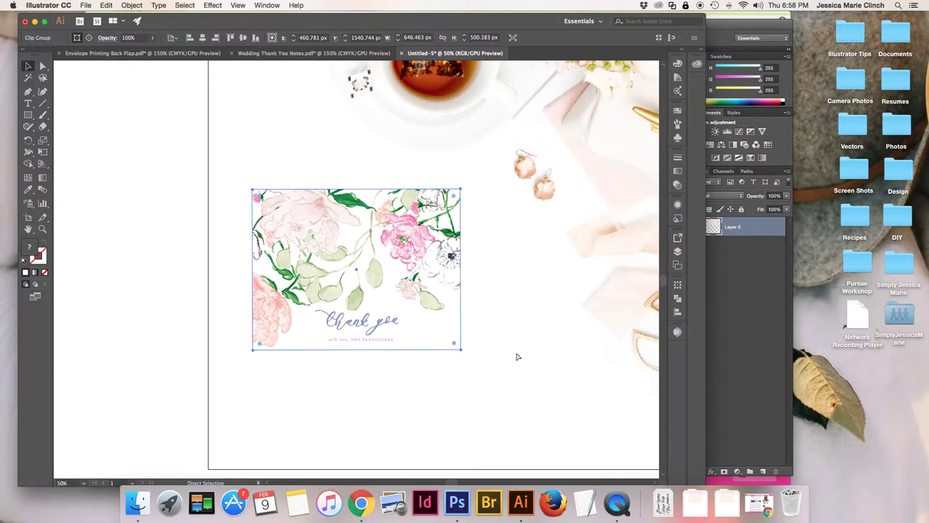
Try a very slight rotation of the card to fine-tune its level edges.
left_click(488, 332)
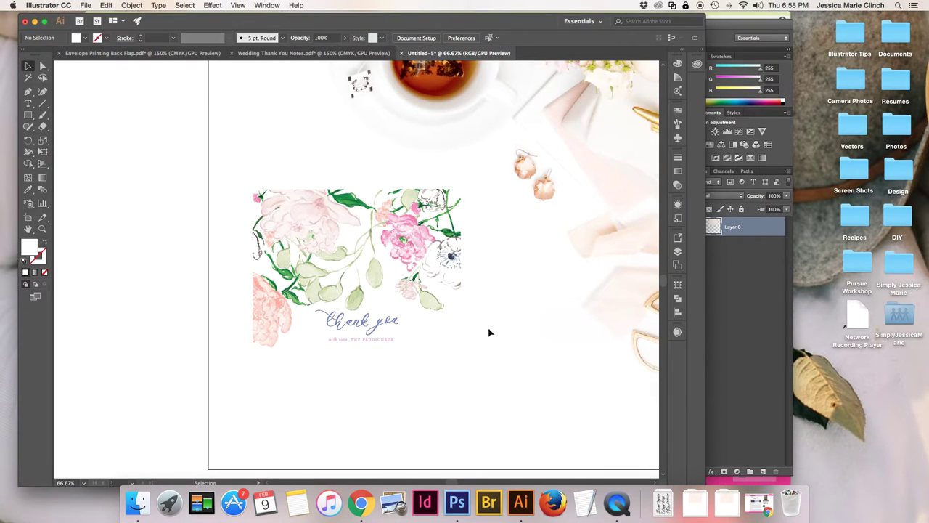
left_click_drag(473, 332, 383, 250)
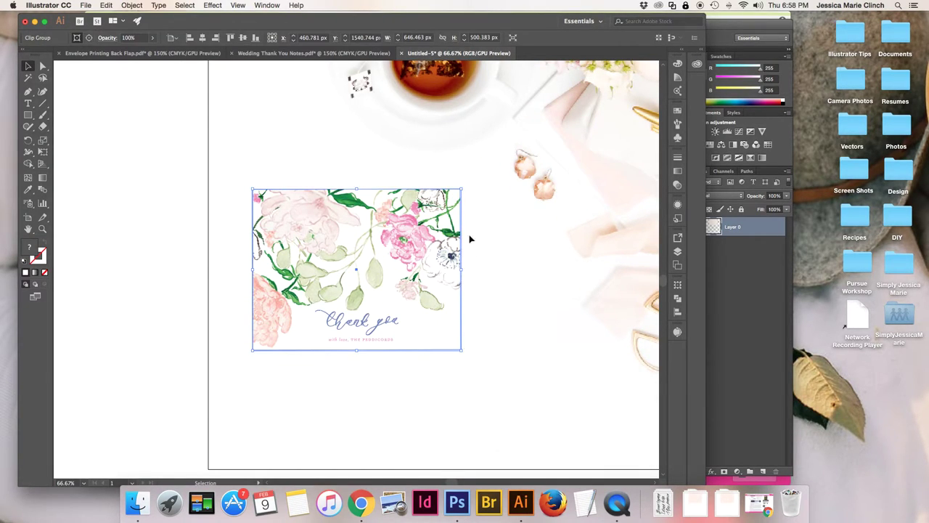
left_click_drag(464, 186, 464, 186)
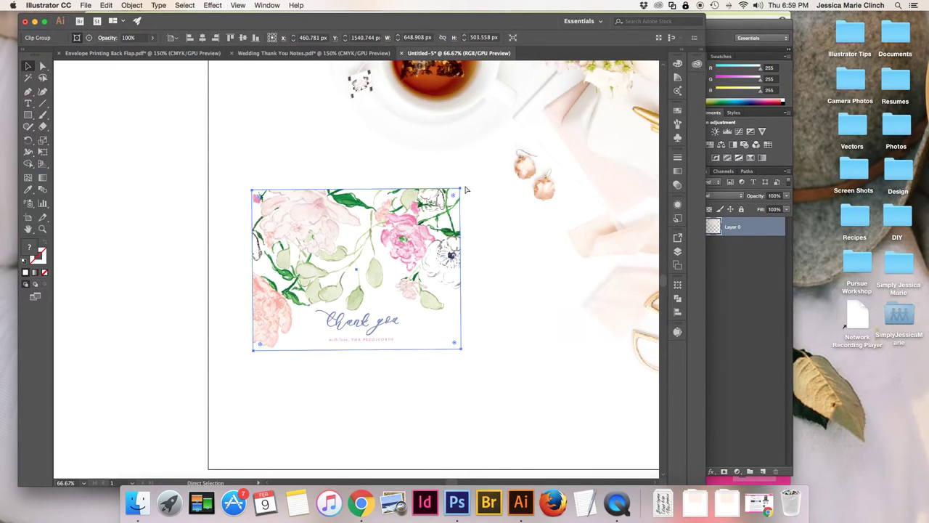
left_click(497, 285)
key("super+minus")
key("super+minus")
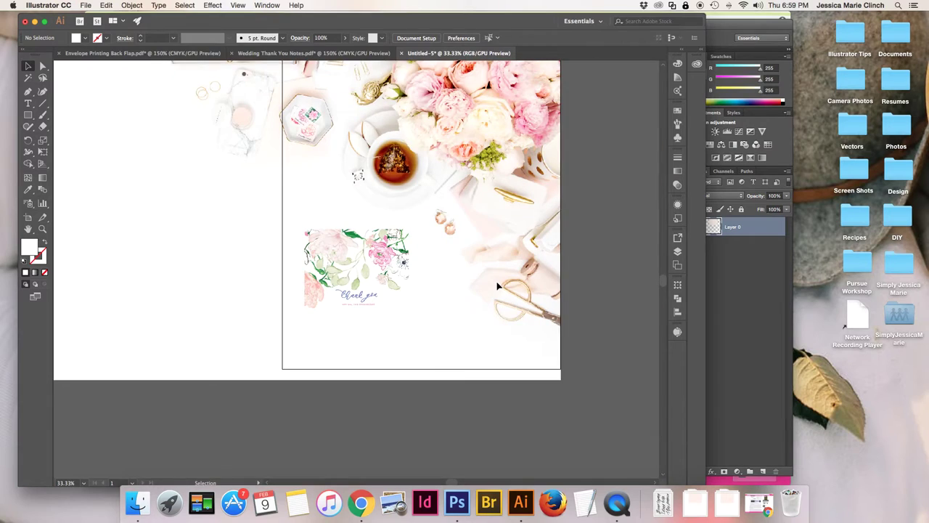
scroll(497, 285, "up", 2)
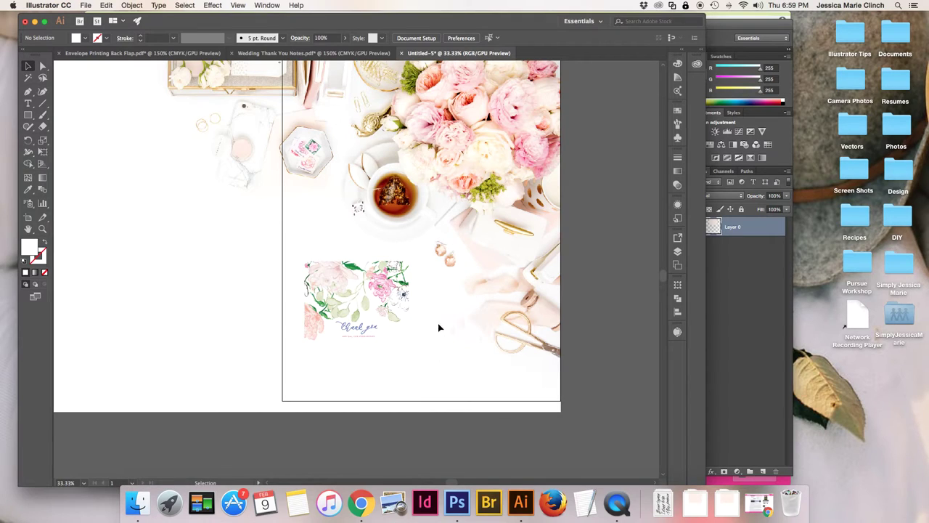
Move the card off the artboard onto the blank part of the photo to the left, below the phone.
left_click(398, 313)
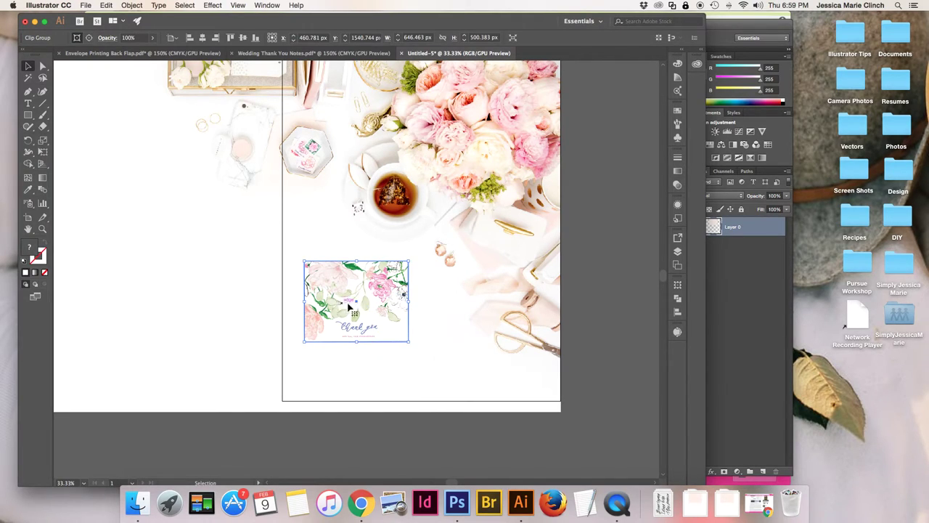
left_click_drag(362, 301, 357, 292)
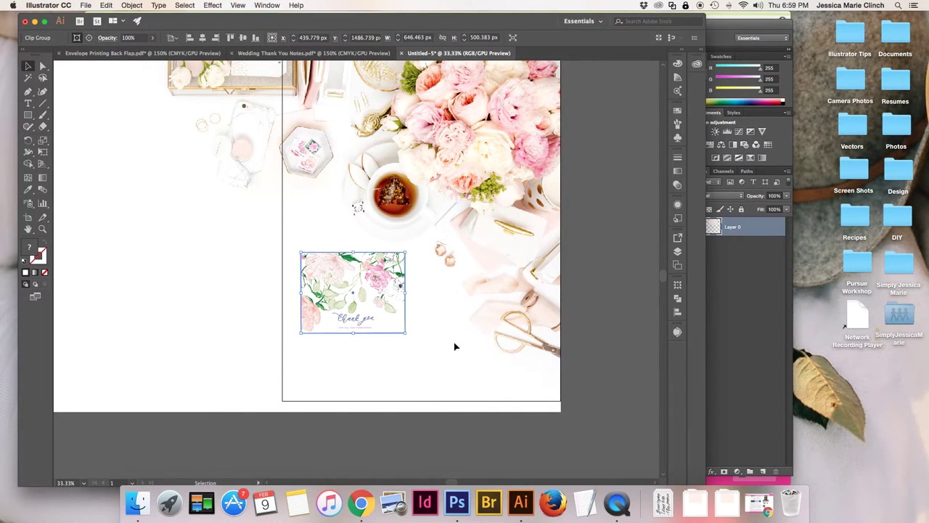
left_click(456, 356)
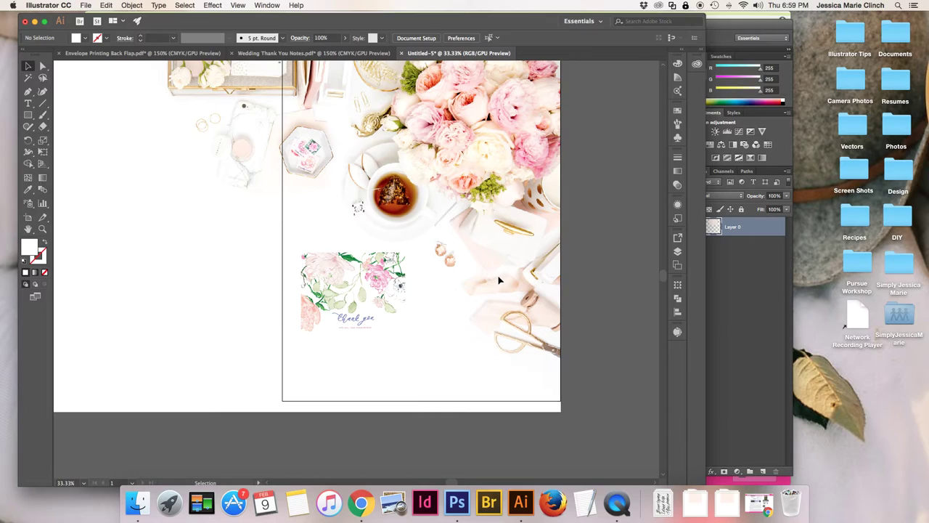
left_click_drag(367, 288, 249, 263)
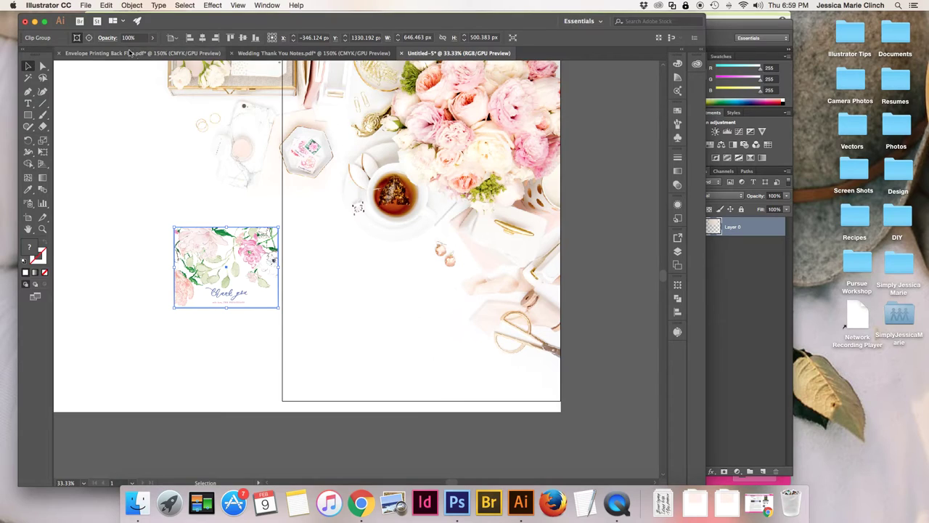
Place PS-Blush-Envelope.png as a linked image over the upper-left corner of the thank-you card.
left_click(86, 5)
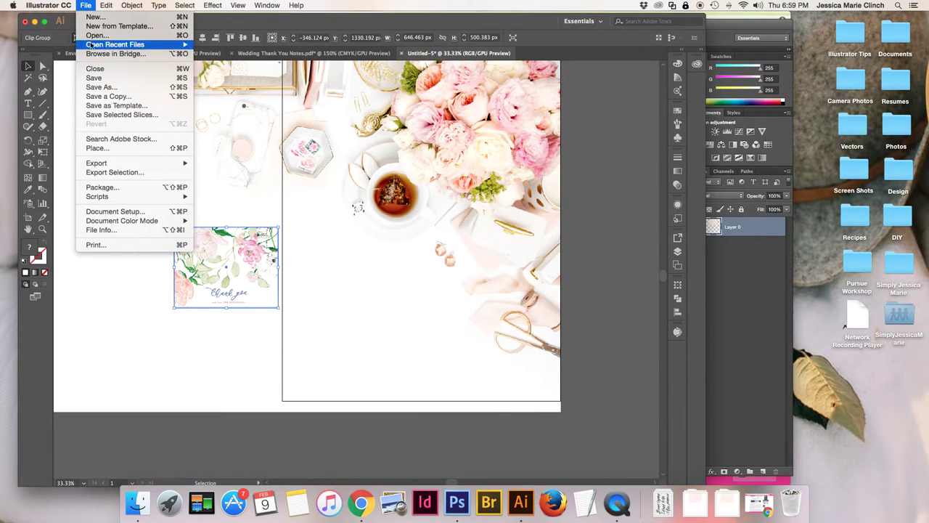
left_click(98, 148)
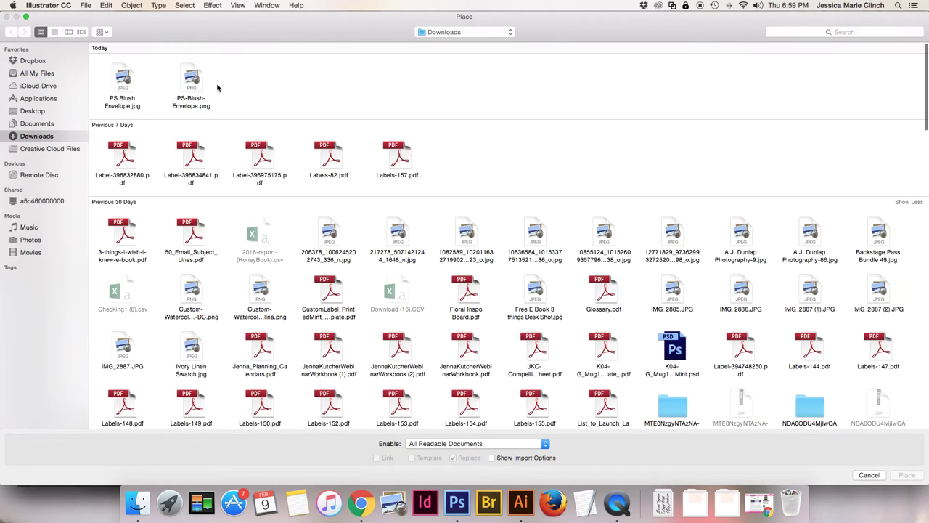
left_click(192, 78)
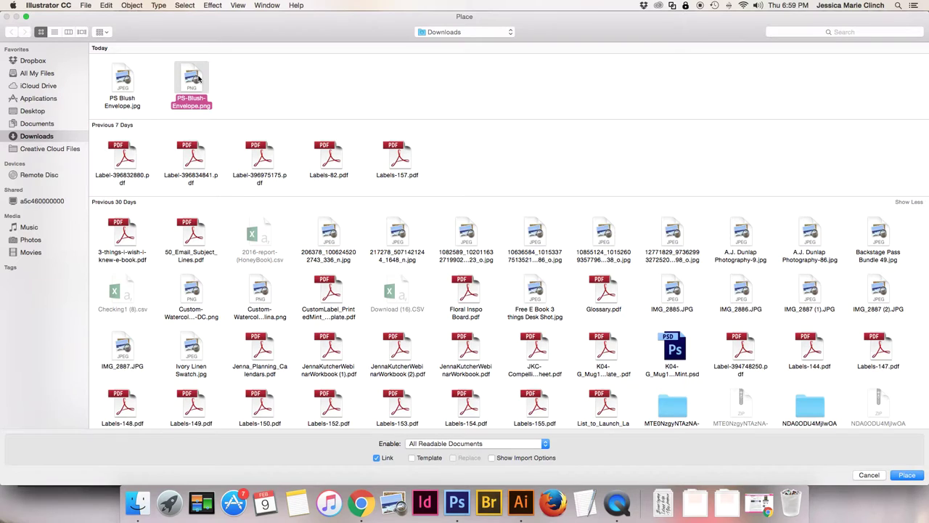
double_click(193, 80)
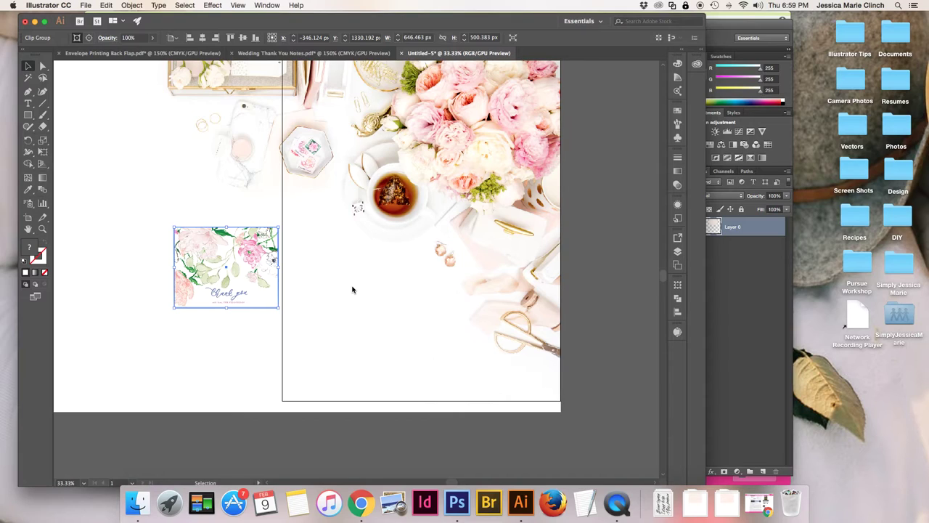
left_click_drag(352, 286, 185, 242)
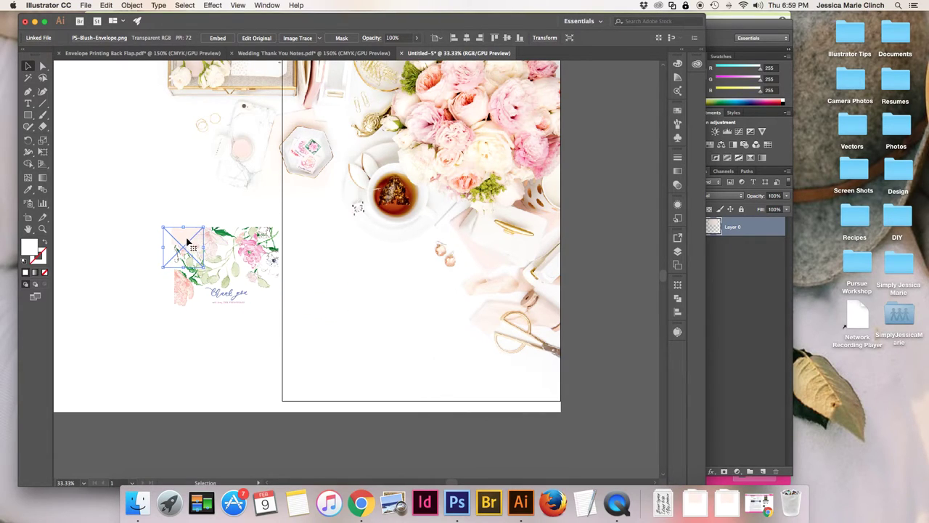
Scale up the blush envelope image proportionally and position it over the thank-you card to match their sizes.
key("super+equal")
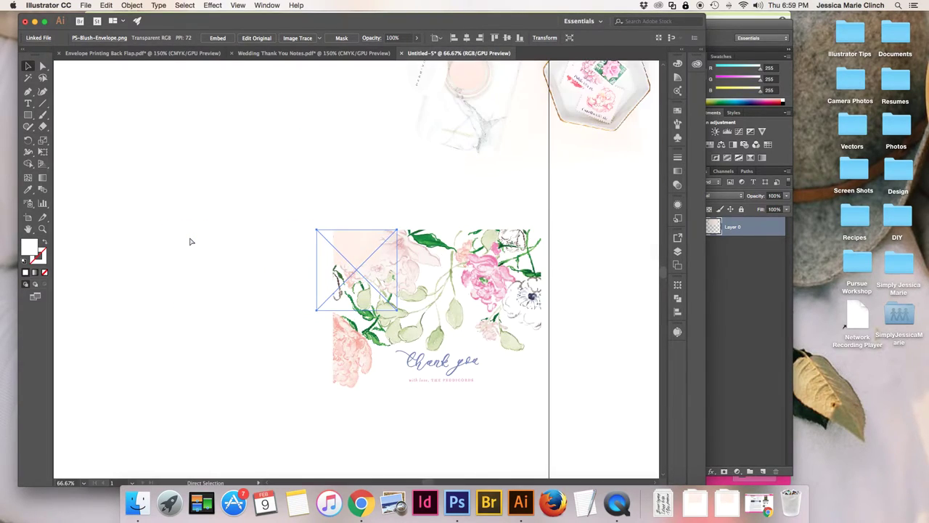
scroll(191, 242, "right", 5)
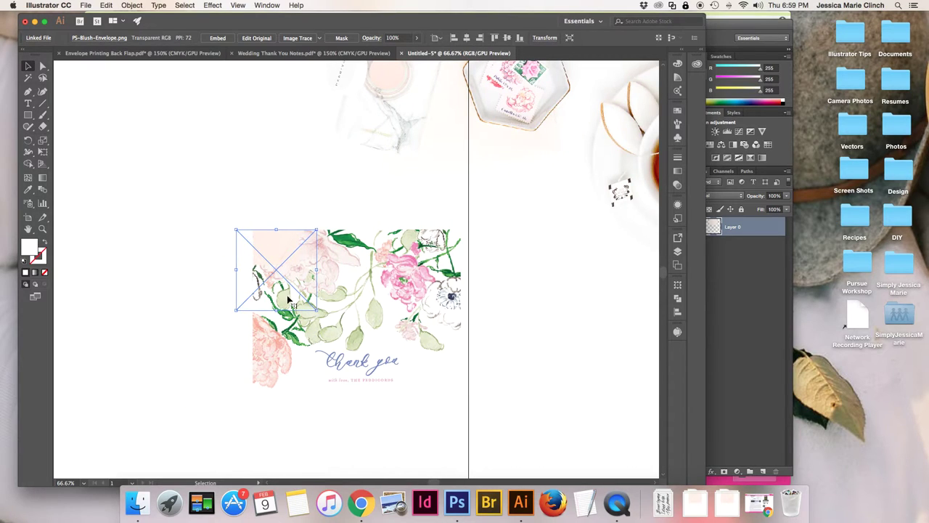
left_click_drag(316, 311, 519, 502)
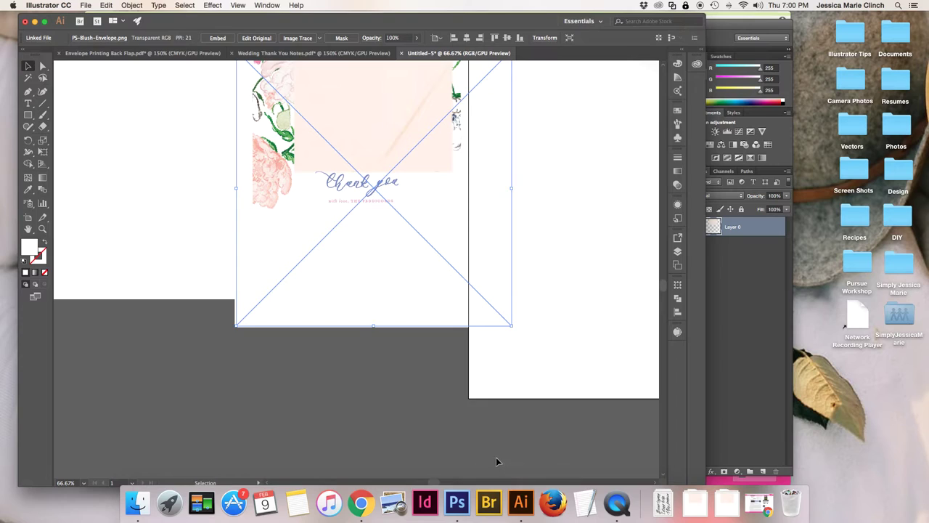
scroll(497, 461, "up", 3)
left_click_drag(404, 224, 370, 217)
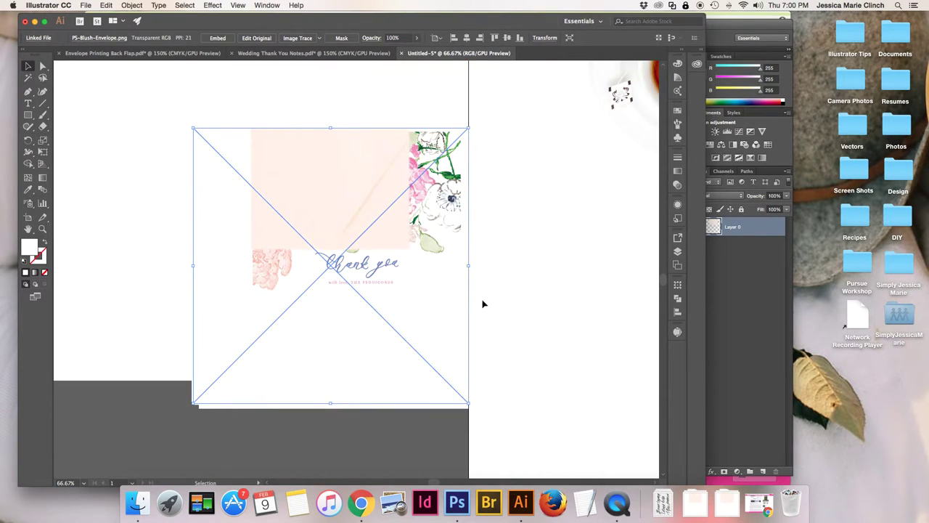
left_click_drag(469, 402, 551, 453)
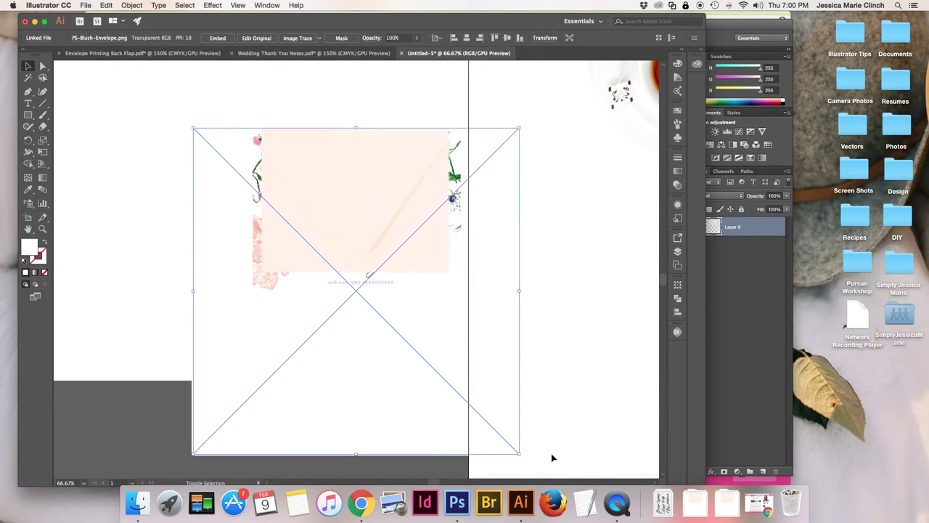
Move the enlarged envelope off the thank-you card into the blank space beneath it to compare their sizes.
left_click(548, 326)
left_click_drag(381, 272, 234, 276)
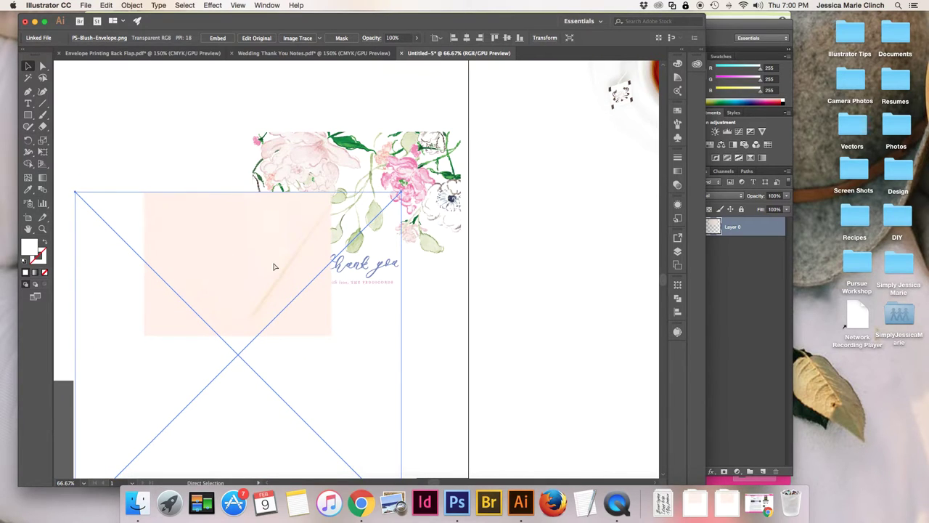
key("super+minus")
left_click_drag(328, 245, 403, 222)
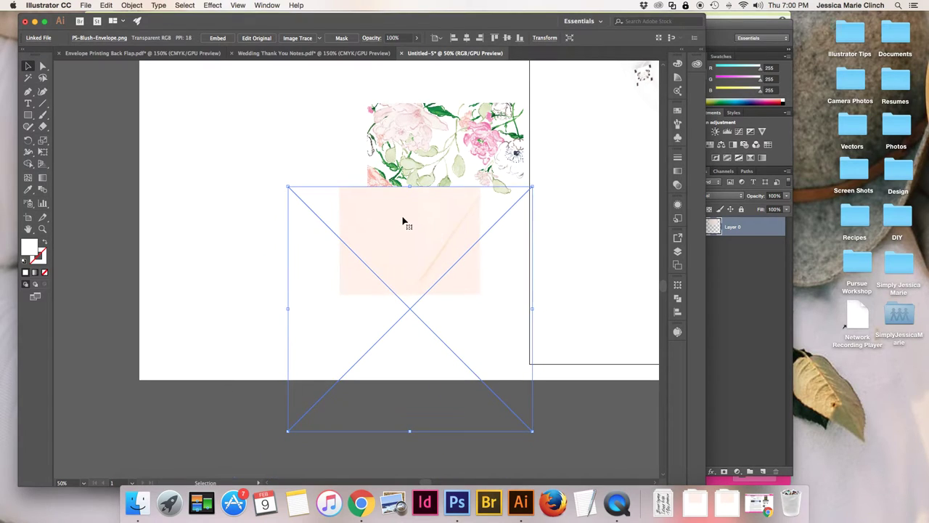
scroll(428, 256, "right", 3)
left_click_drag(384, 261, 366, 241)
left_click_drag(371, 276, 371, 294)
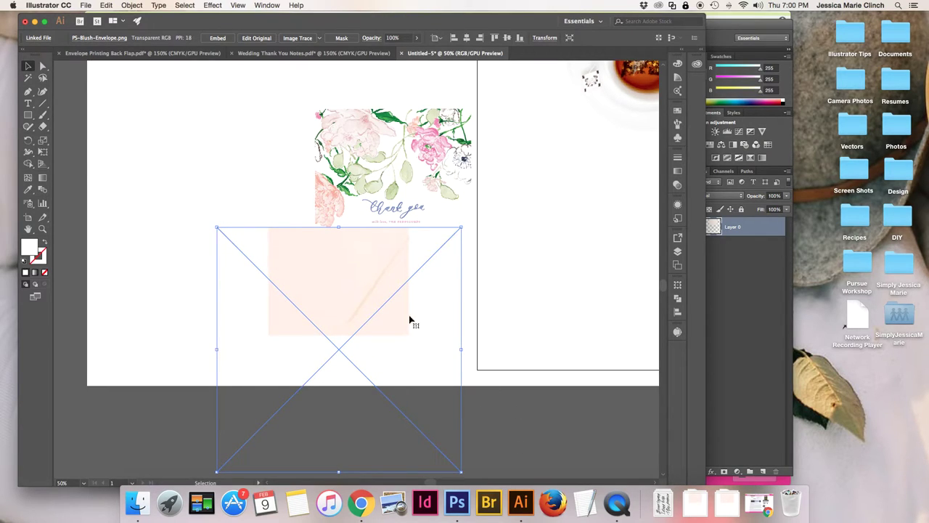
left_click_drag(399, 299, 399, 338)
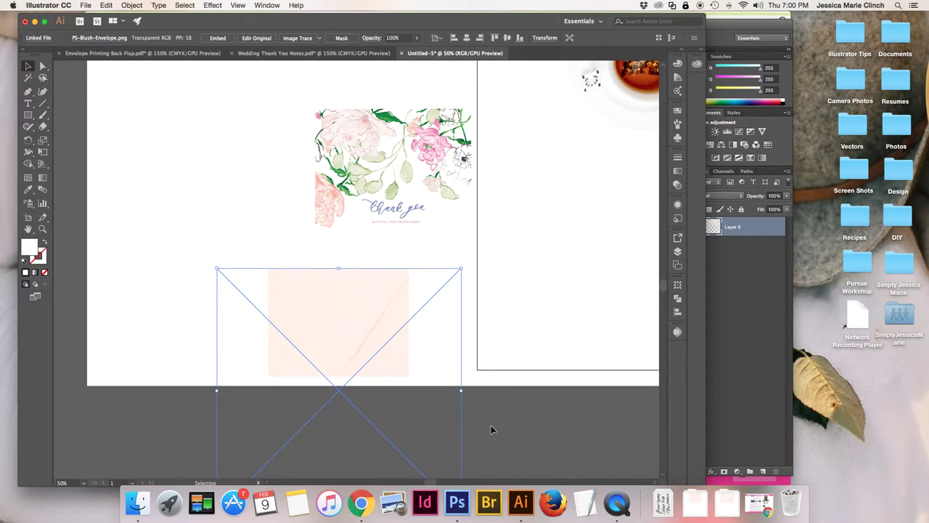
Move the envelope back over the thank-you card and line up its upper-left corner with the card's.
left_click_drag(373, 326, 403, 176)
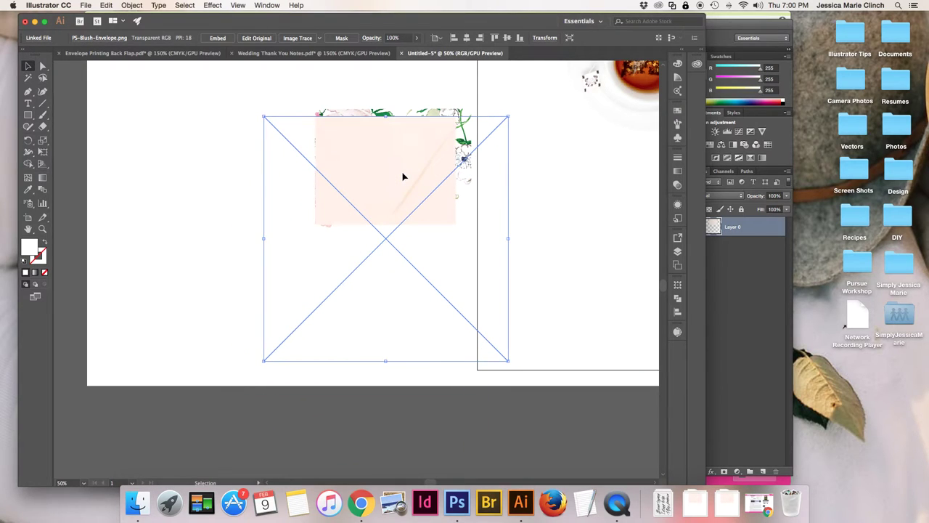
key("super+1")
scroll(404, 179, "down", 3)
scroll(404, 179, "up", 3)
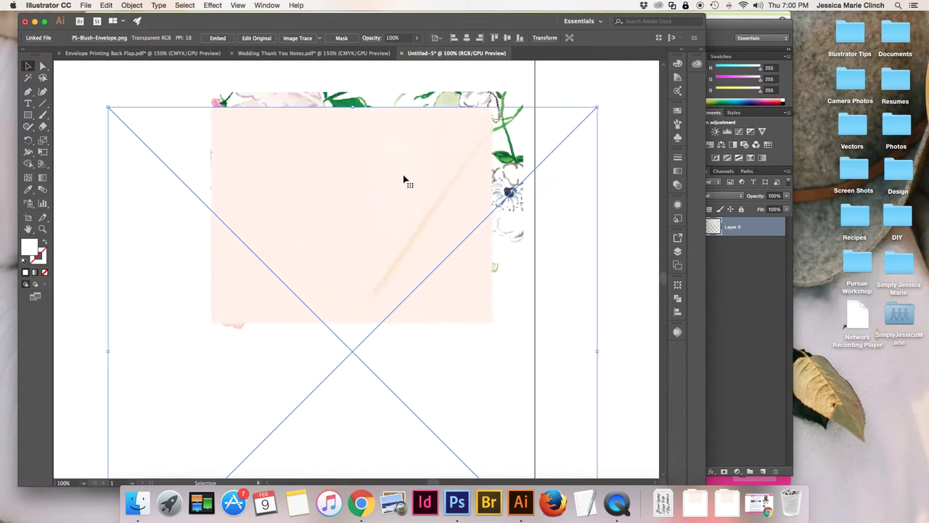
left_click_drag(374, 185, 373, 166)
scroll(496, 277, "down", 2)
scroll(496, 277, "right", 2)
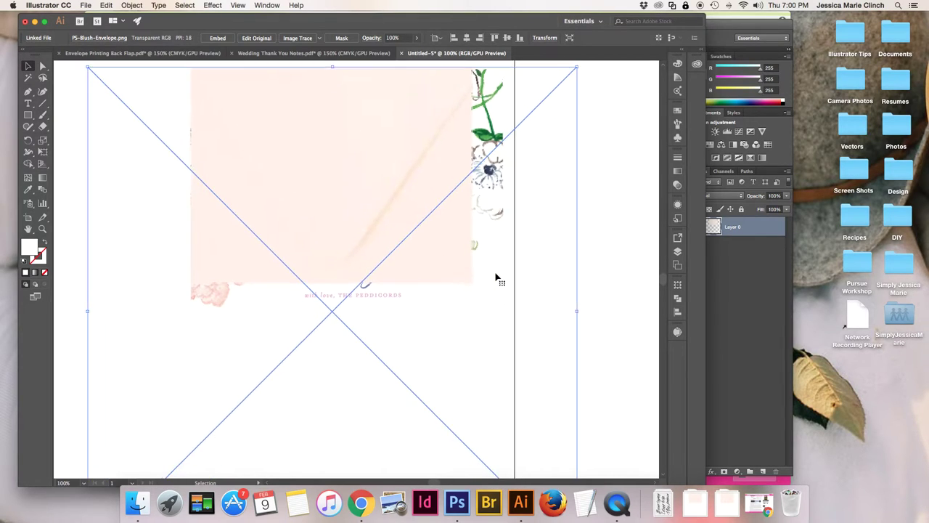
Enlarge the envelope proportionally and adjust its position until it completely covers the thank-you card.
key("super+minus")
key("super+minus")
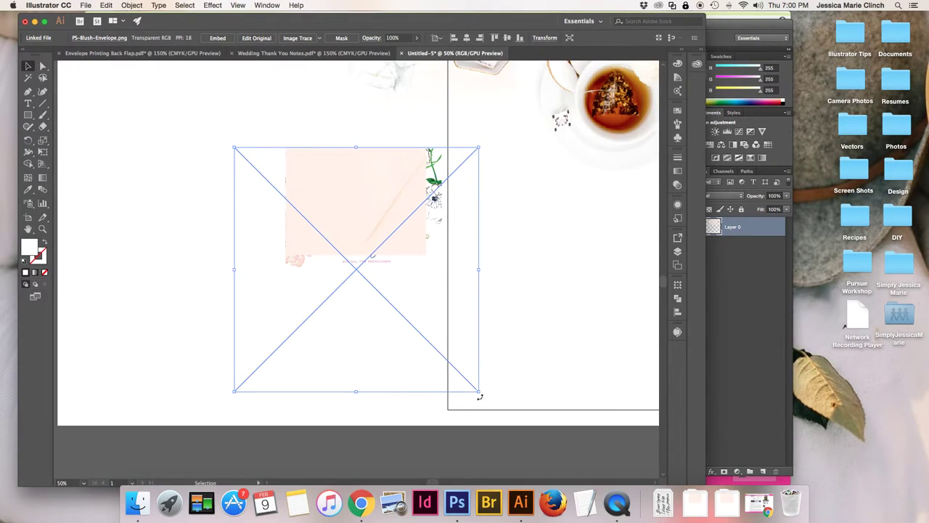
left_click_drag(477, 391, 520, 436)
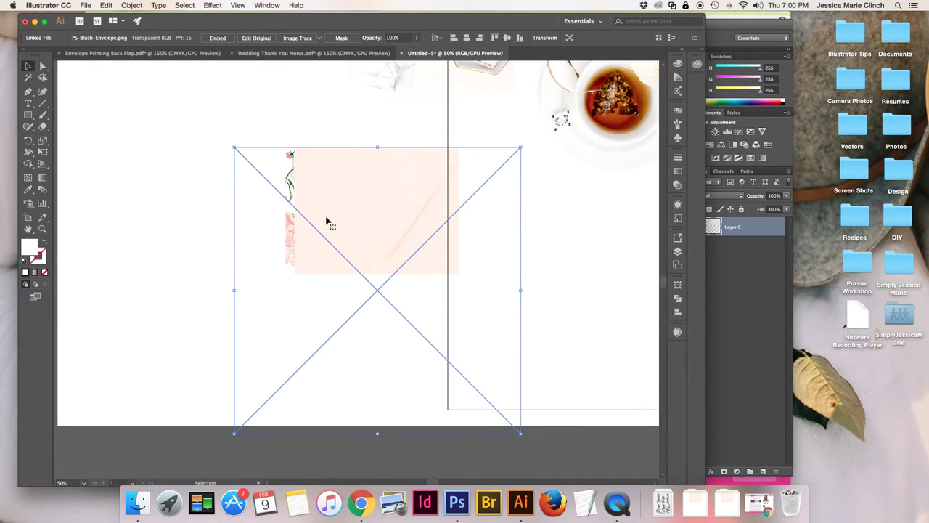
left_click_drag(325, 210, 313, 214)
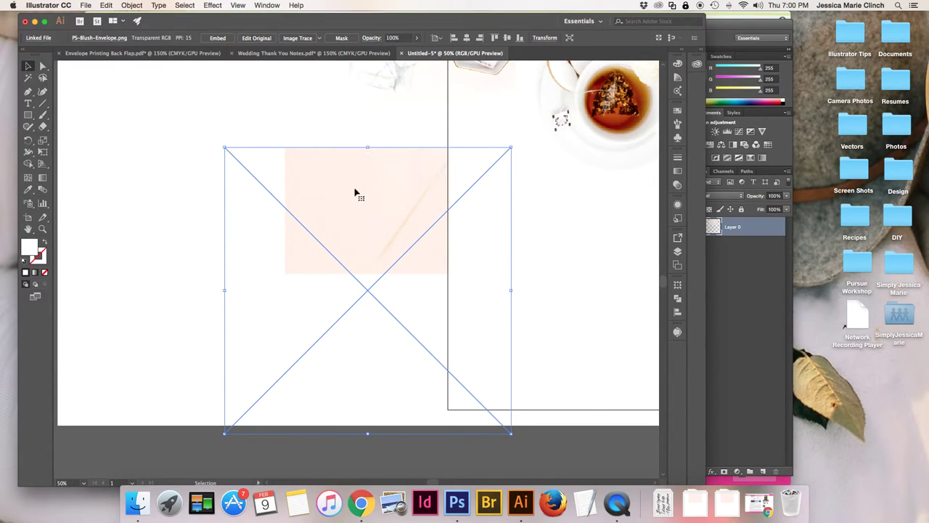
left_click_drag(225, 147, 220, 146)
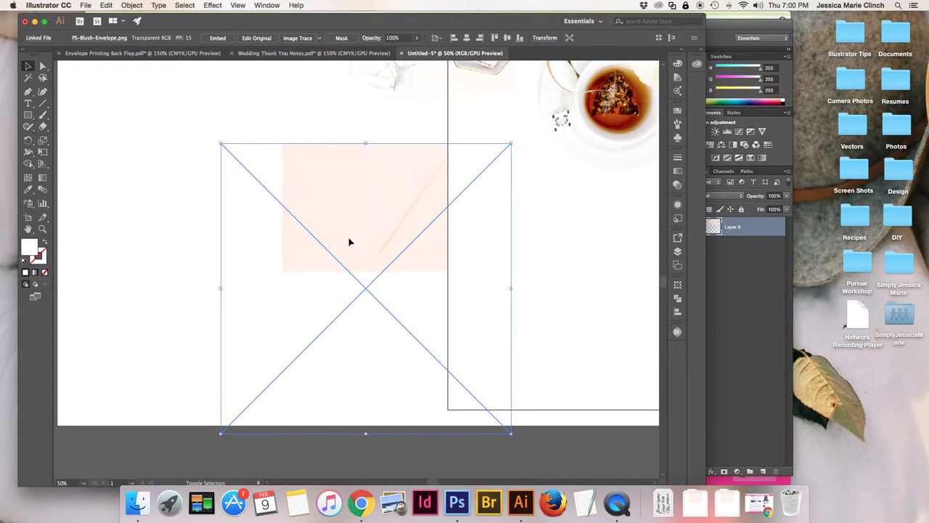
Move the envelope onto the artboard's blank area beneath the teacup and embed the linked image.
left_click_drag(346, 214, 370, 220)
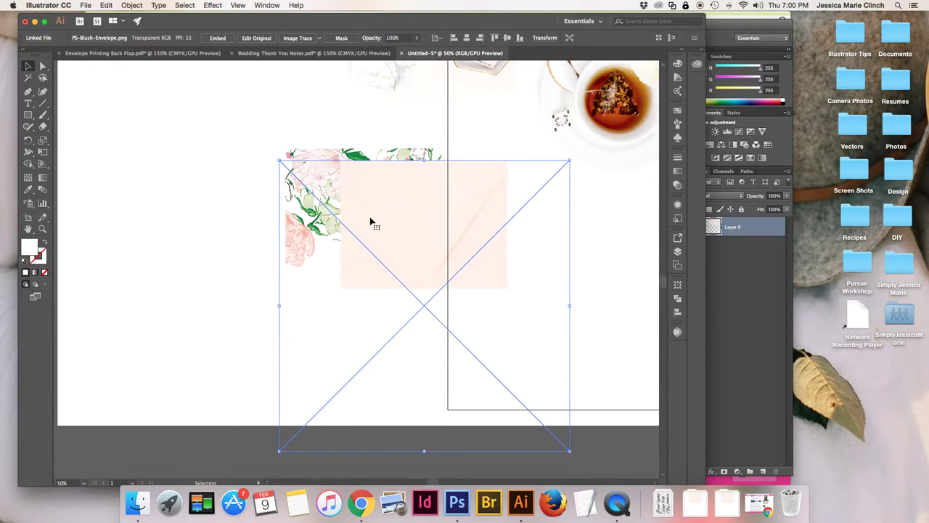
scroll(370, 220, "right", 5)
left_click_drag(280, 217, 448, 273)
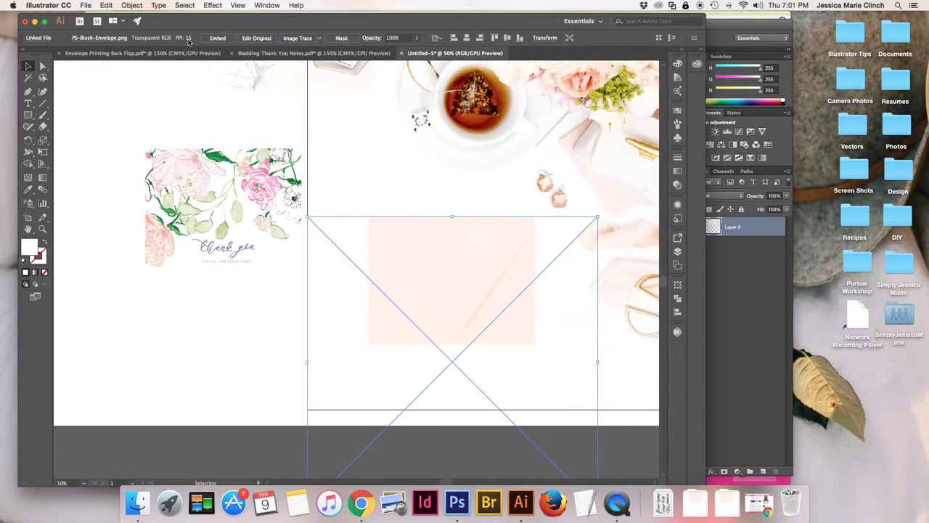
left_click(217, 38)
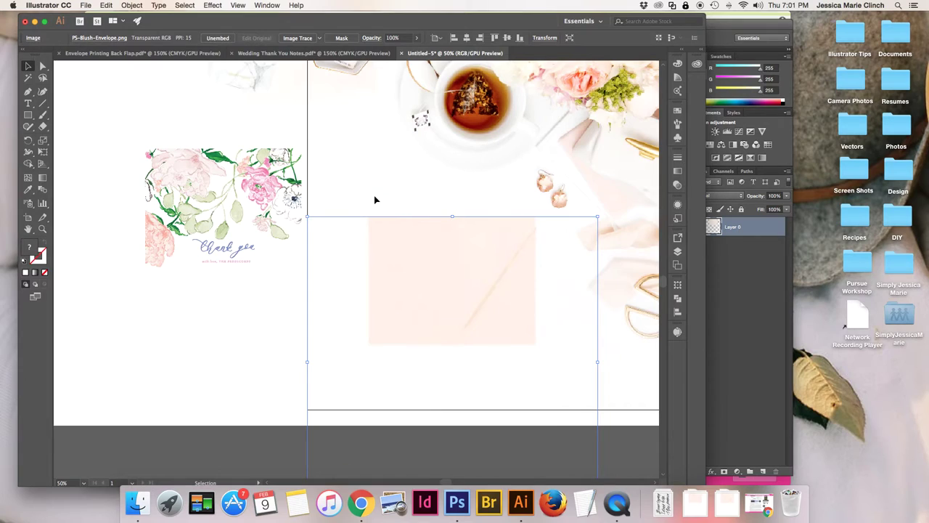
left_click(374, 198)
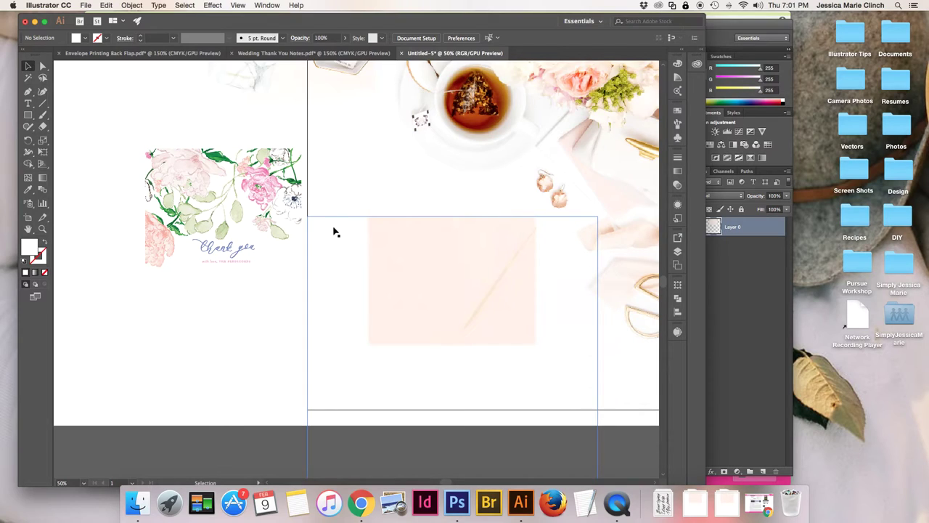
In Envelope Printing Back Flap.pdf, draw an artboard-sized rectangle about 5.75 × 4.375 in with a 1 pt blue stroke and no fill.
left_click(159, 53)
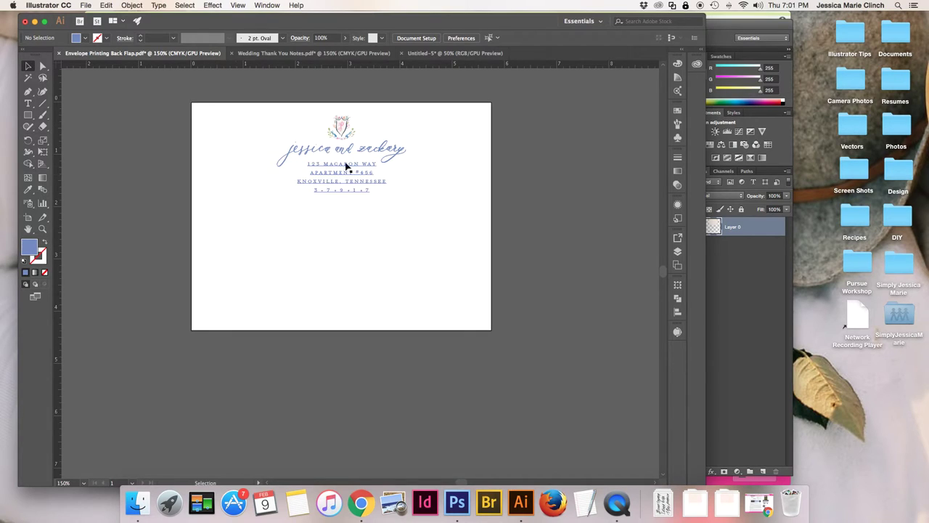
scroll(431, 112, "up", 1)
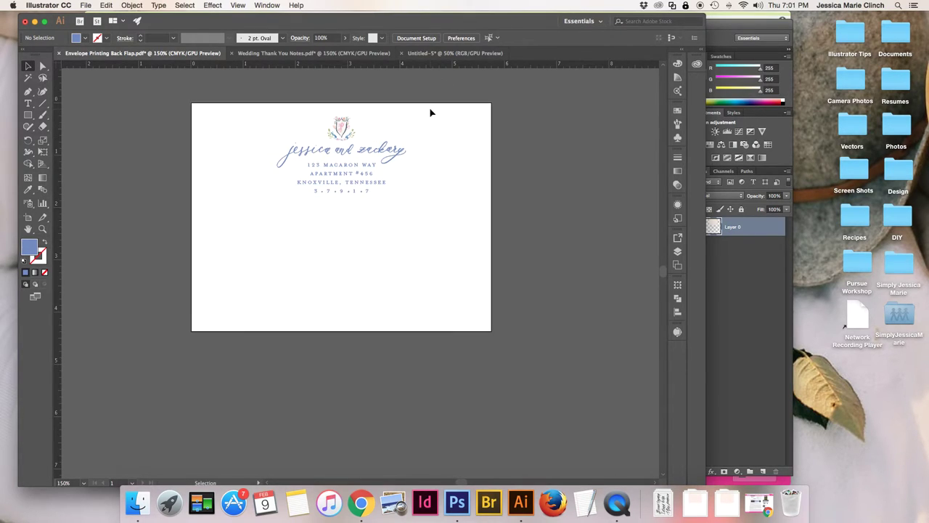
left_click(28, 115)
left_click_drag(191, 102, 491, 331)
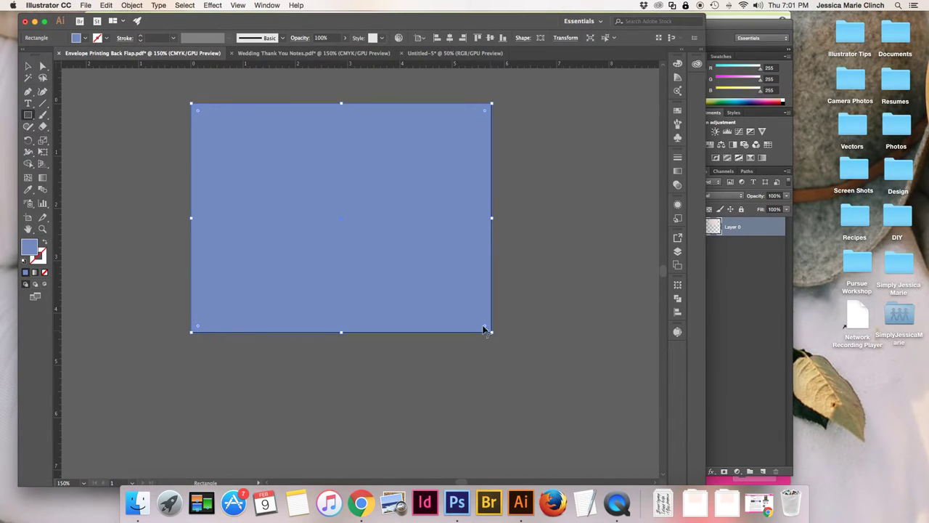
left_click(44, 242)
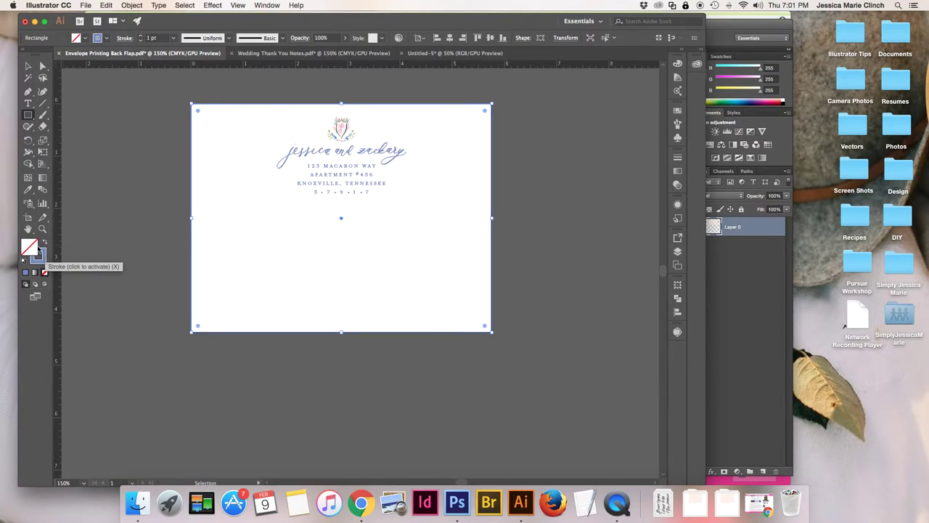
left_click(42, 254)
left_click(34, 68)
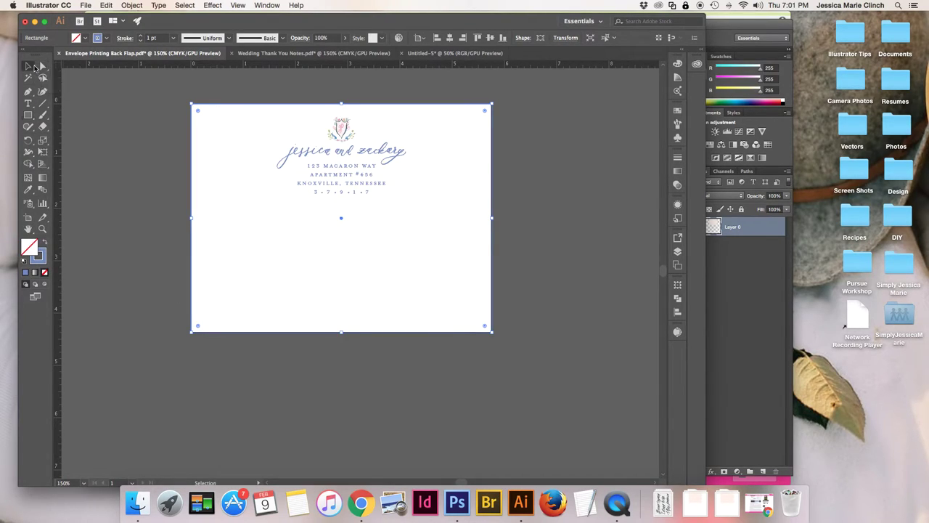
left_click(117, 177)
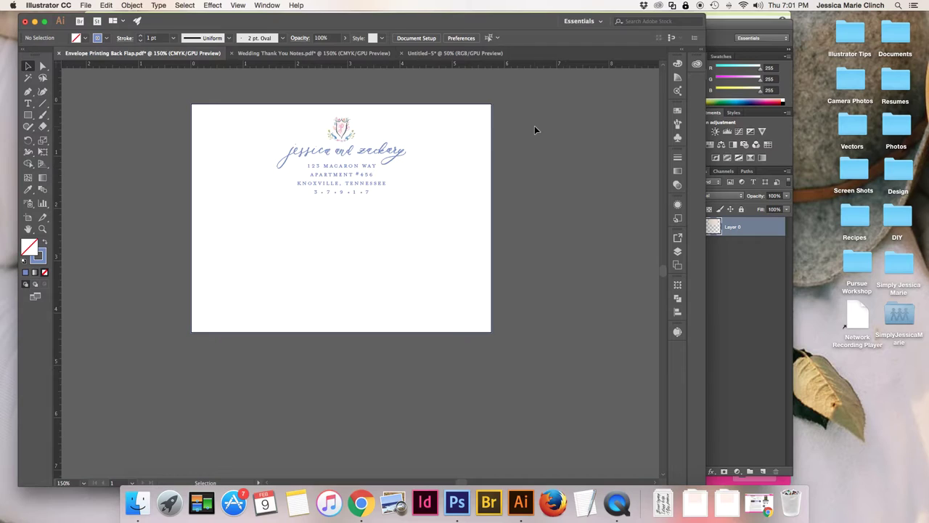
Copy the outline, crest, names and return address into Untitled-5, aligning the 414 × 315 px artwork with the blush envelope's upper-left corner.
left_click_drag(545, 101, 245, 269)
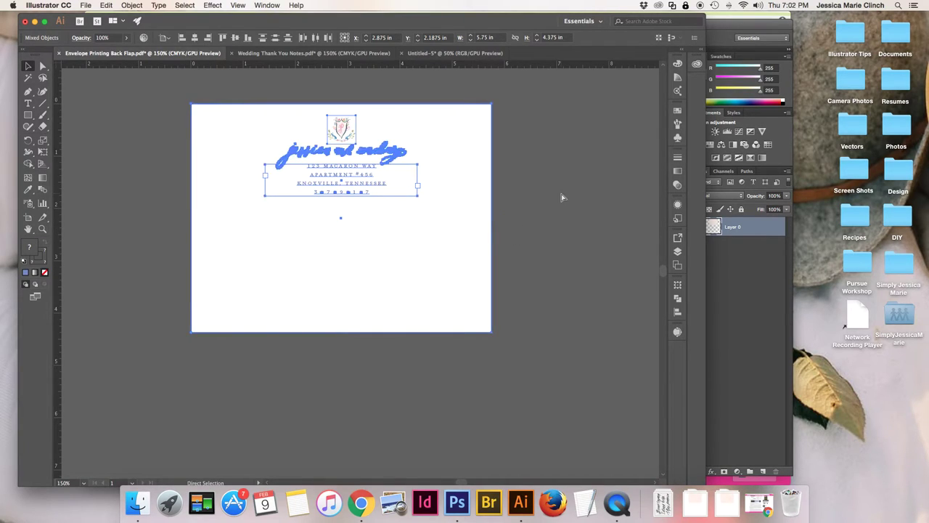
left_click(458, 54)
scroll(558, 222, "right", 3)
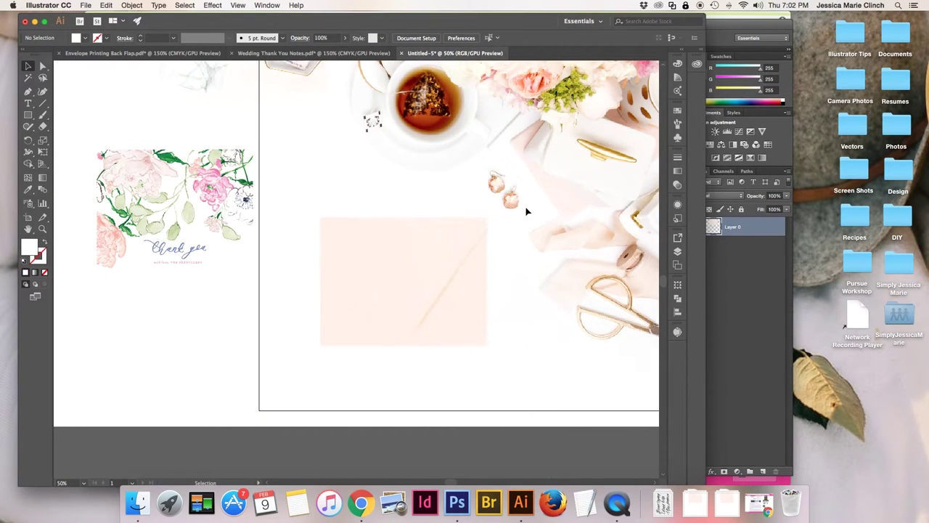
scroll(526, 211, "up", 2)
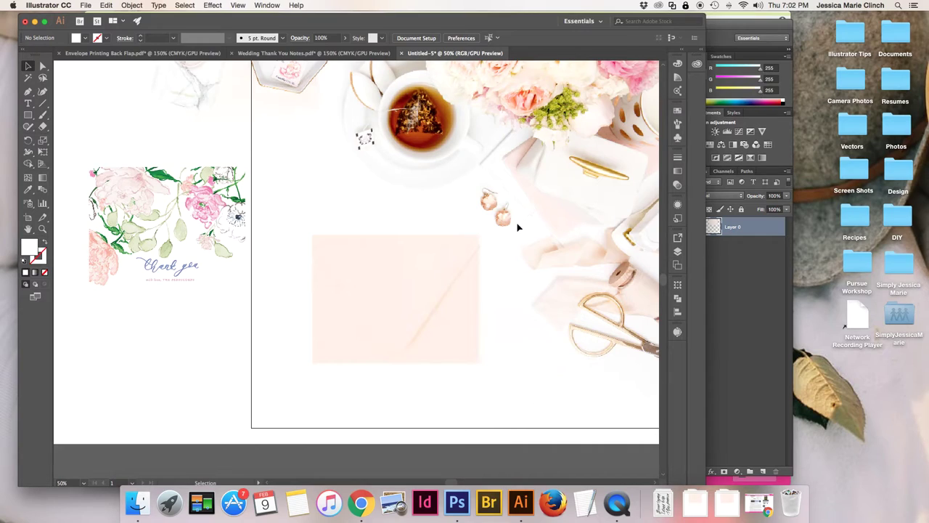
key("a")
left_click_drag(356, 241, 364, 242)
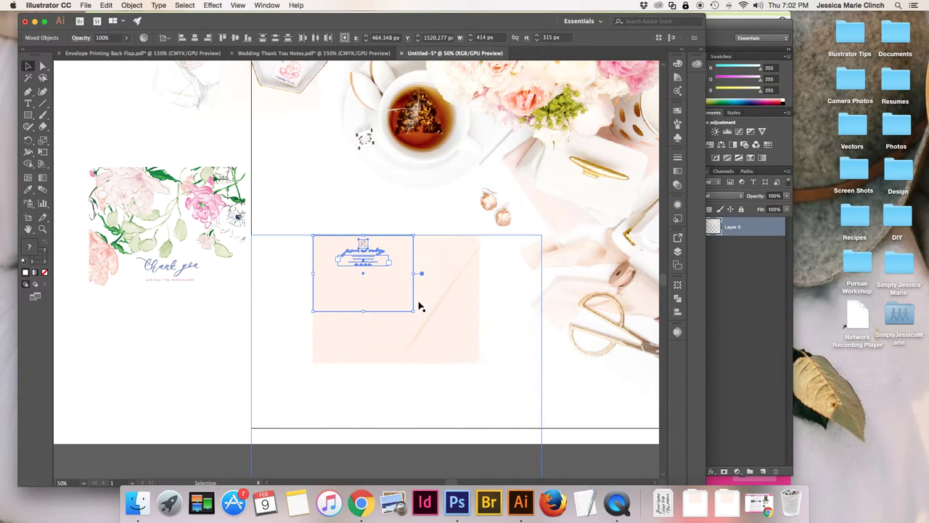
Enlarge the return-address artwork proportionally to match the blush envelope's size, and delete its rectangular outline.
left_click_drag(414, 311, 481, 375)
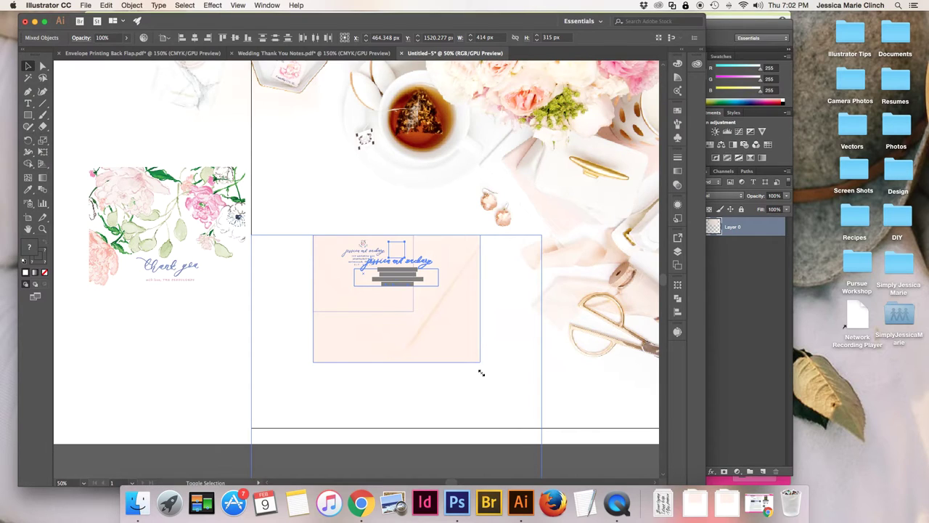
left_click_drag(481, 372, 481, 372)
left_click(553, 217)
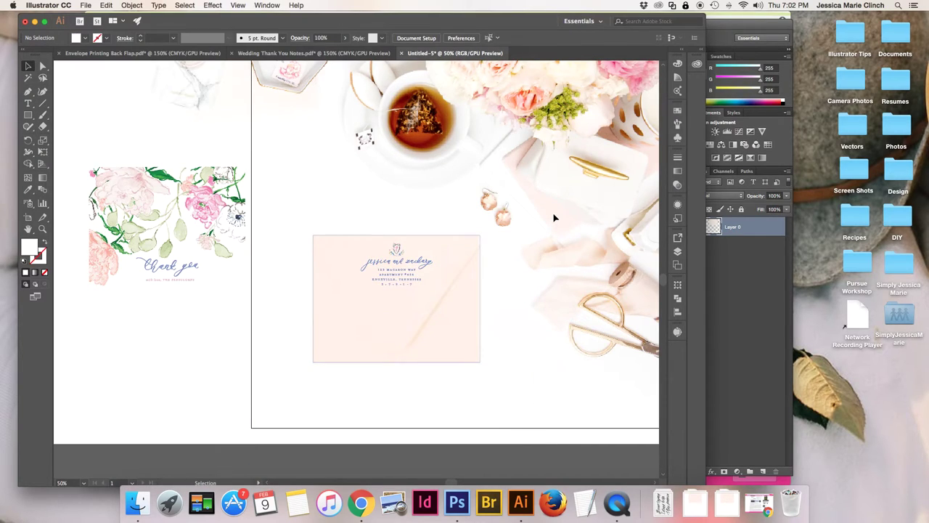
left_click(473, 239)
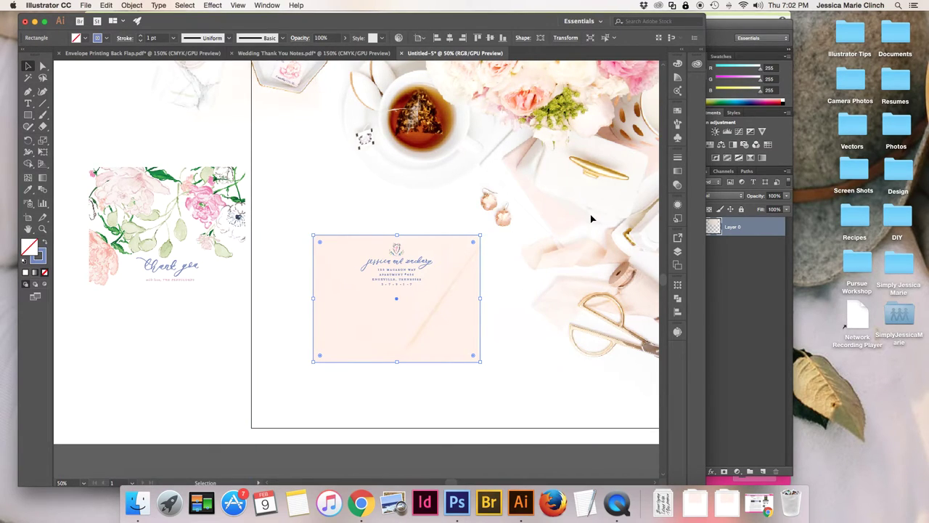
key("Delete")
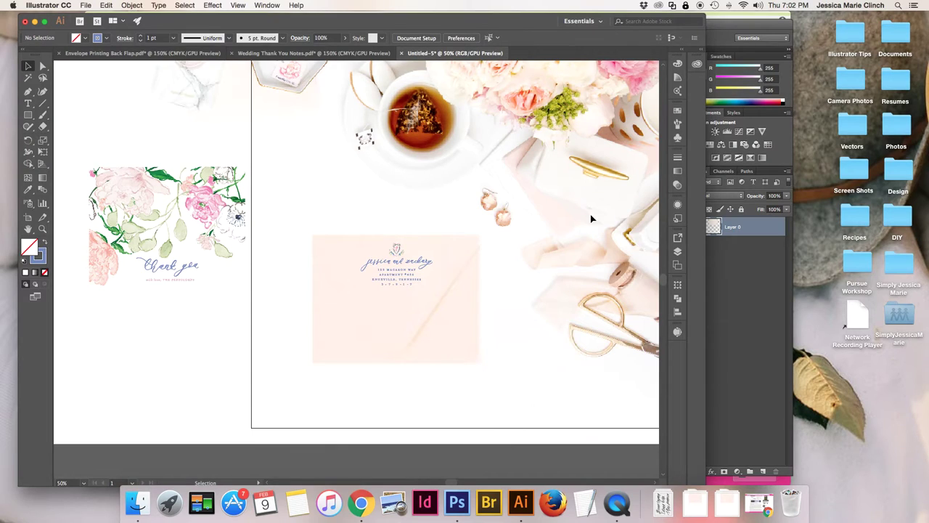
Group the crest, names and return address with the blush envelope image.
key("super+1")
key("v")
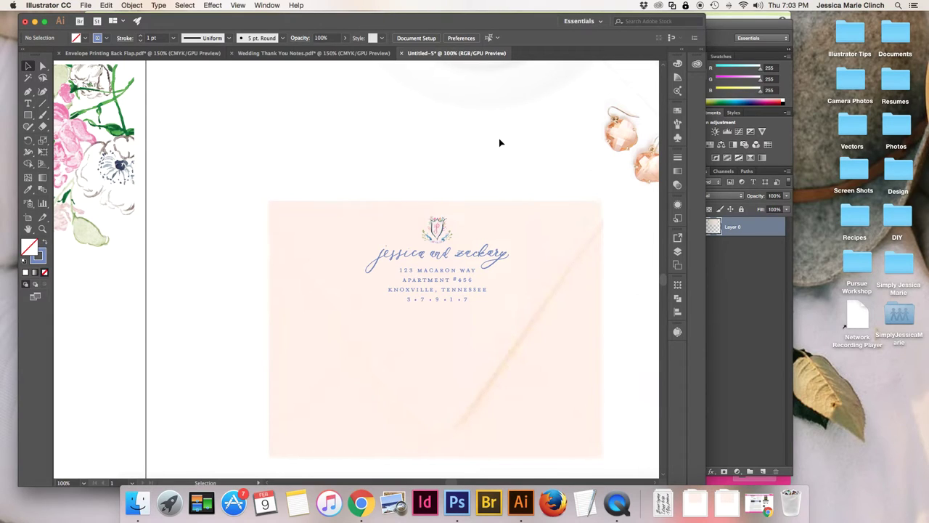
key("super+minus")
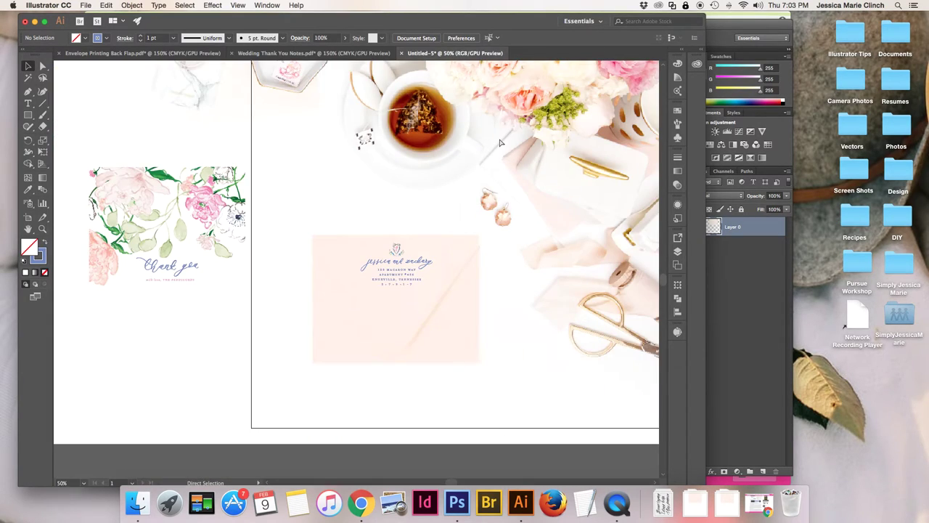
key("super+minus")
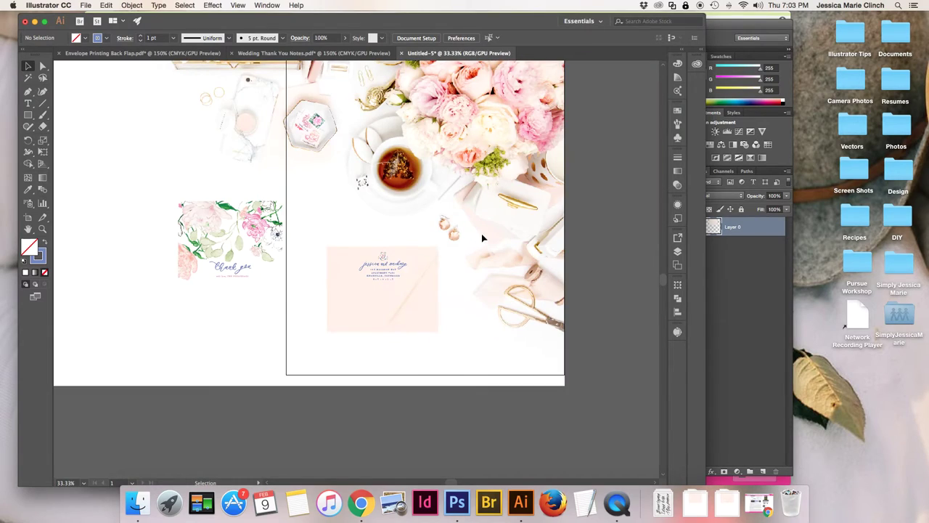
left_click_drag(455, 242, 342, 304)
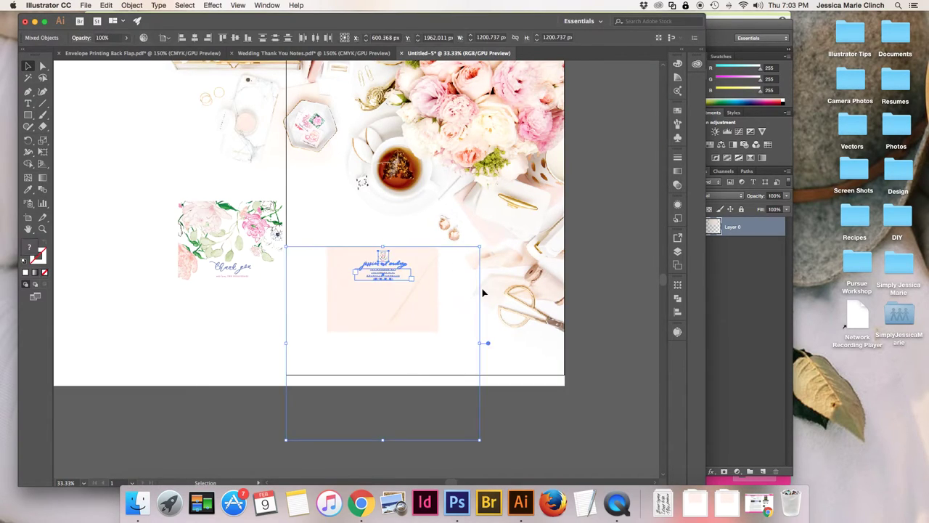
key("super+g")
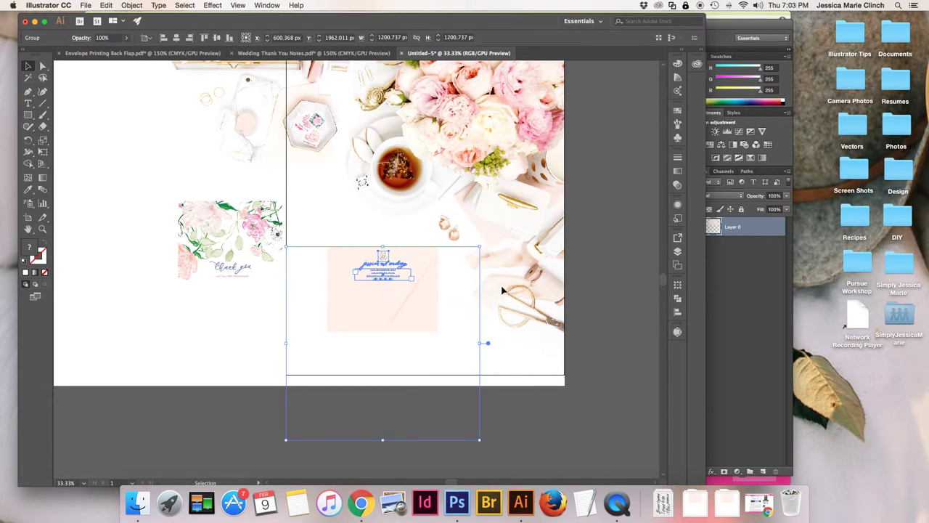
Move the grouped envelope down and to the right, and bring the thank-you card onto the artboard so it overlaps the envelope's upper-left corner.
left_click_drag(404, 270, 431, 297)
left_click_drag(252, 236, 320, 241)
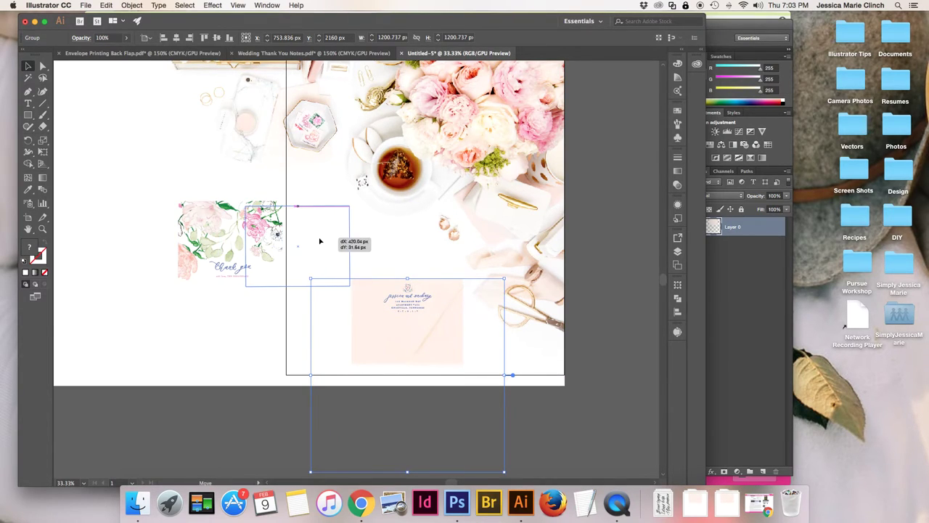
left_click_drag(442, 282, 443, 281)
scroll(550, 263, "up", 2)
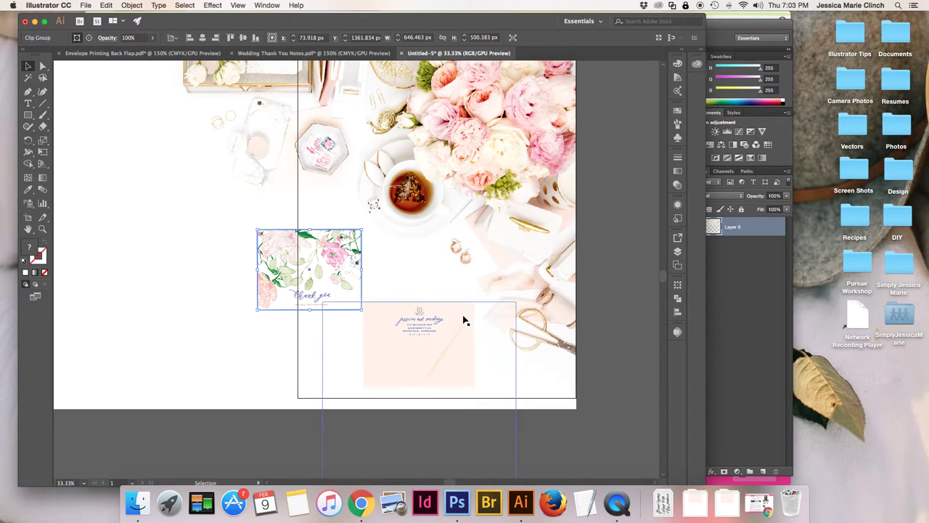
scroll(542, 256, "up", 3)
scroll(541, 257, "up", 1)
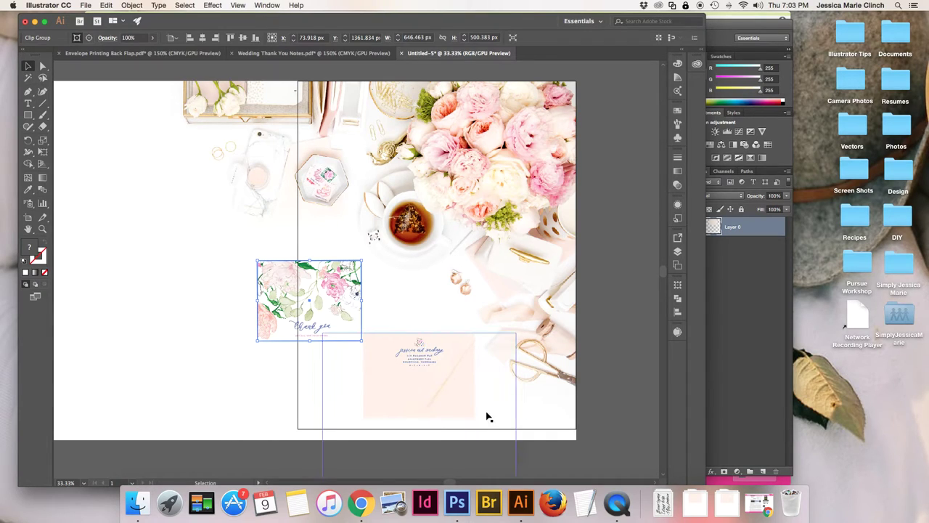
left_click_drag(309, 289, 363, 309)
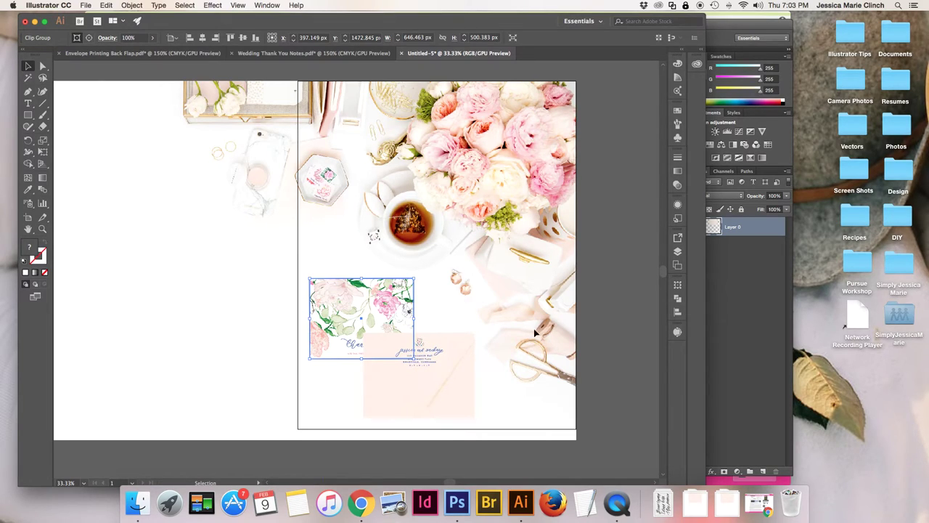
Reorder the envelope group beneath the thank-you card's clip group within Layer 1.
left_click(465, 371)
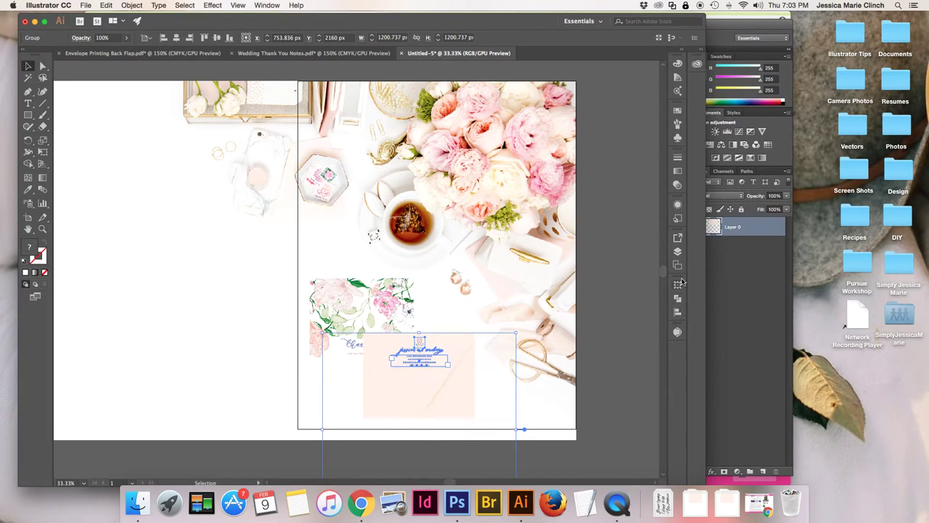
left_click(679, 253)
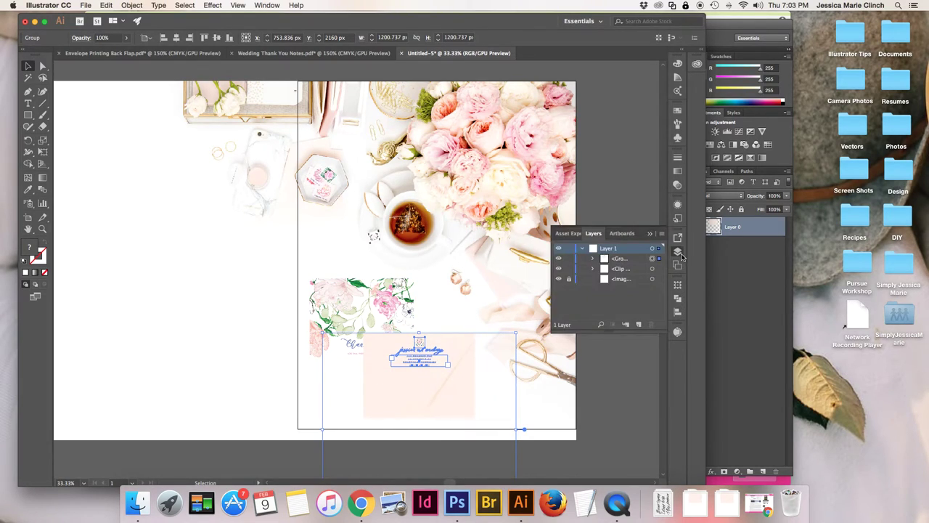
left_click(629, 259)
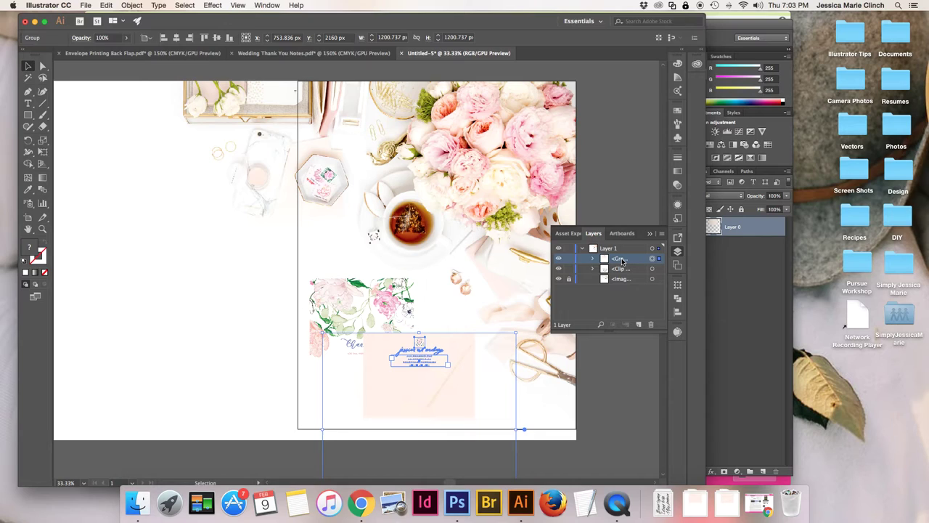
left_click_drag(622, 260, 620, 273)
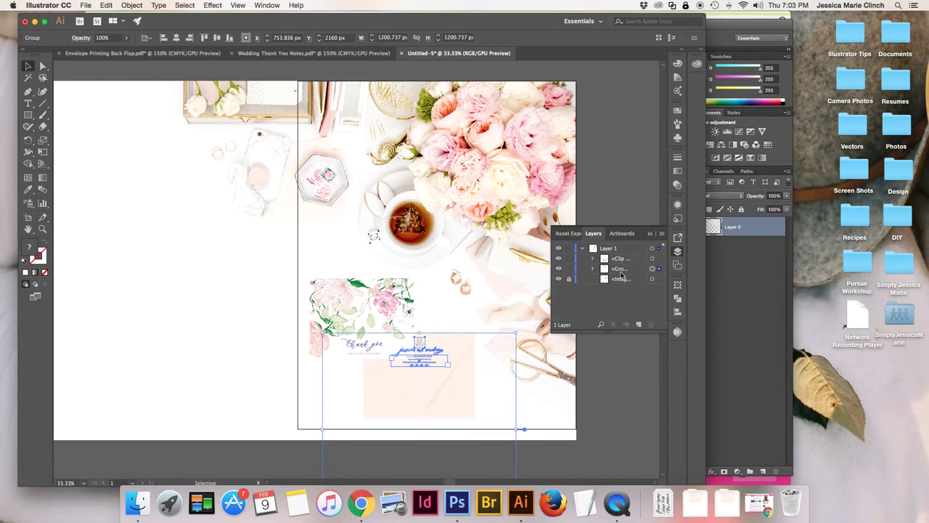
left_click(557, 200)
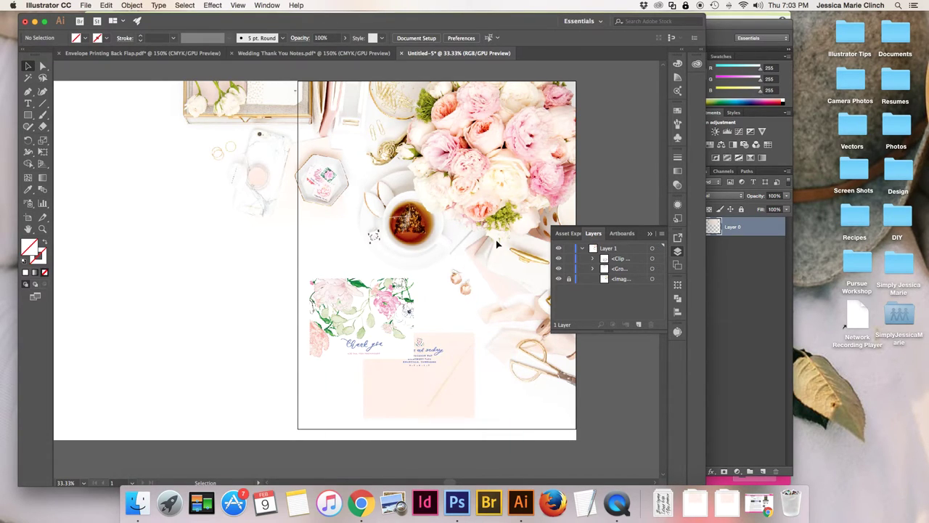
Rotate the grouped envelope clockwise and move it up and left so its upper-left part tucks behind the thank-you card.
key("super+equal")
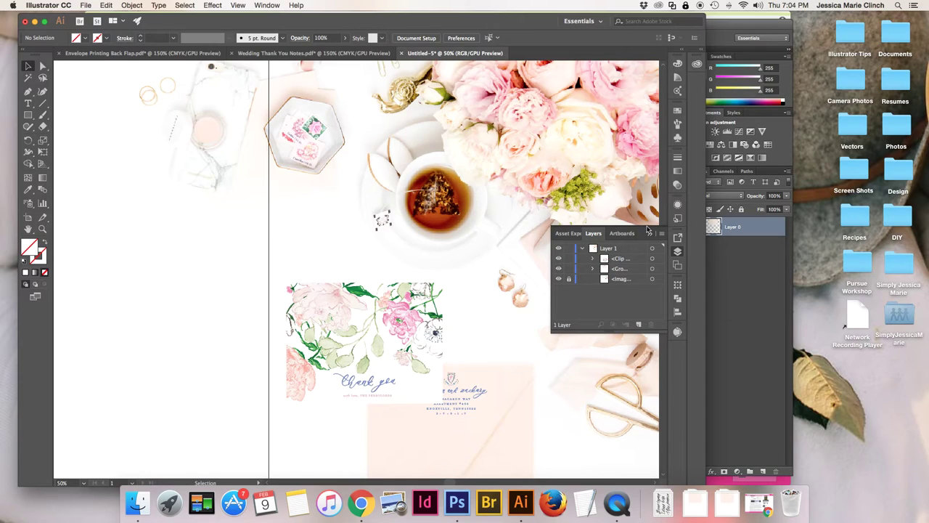
scroll(504, 273, "down", 3)
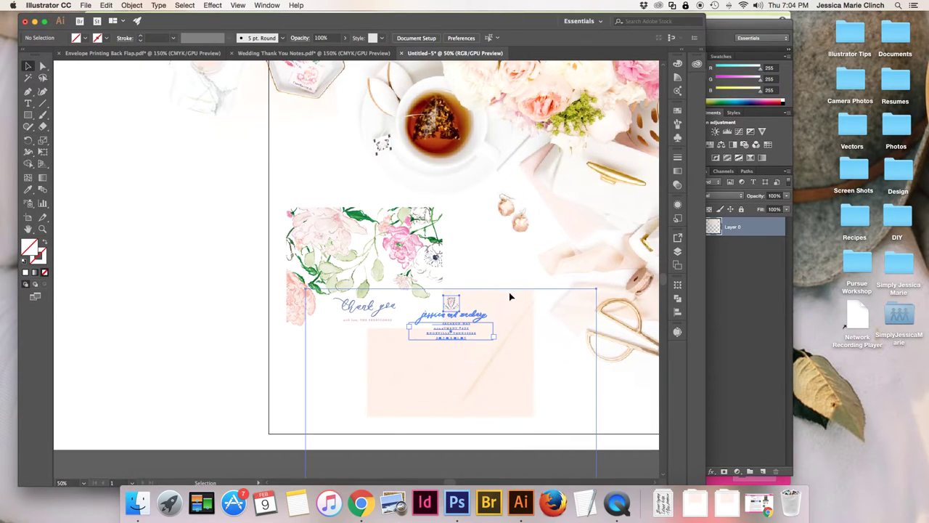
left_click(510, 295)
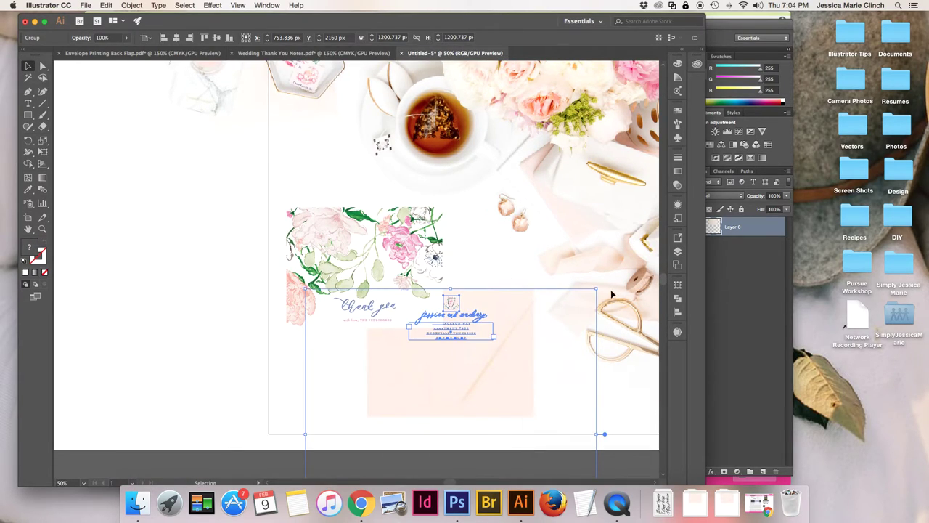
left_click_drag(601, 285, 630, 372)
left_click_drag(487, 367, 451, 307)
left_click_drag(506, 311, 492, 308)
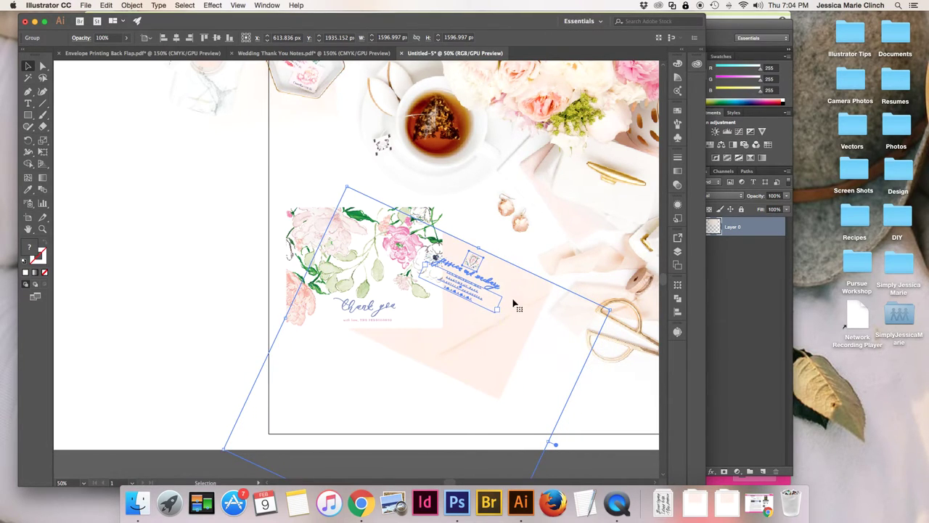
Fine-tune the overlap by shifting the envelope down and left and the thank-you card slightly down and right.
left_click_drag(397, 305, 364, 292)
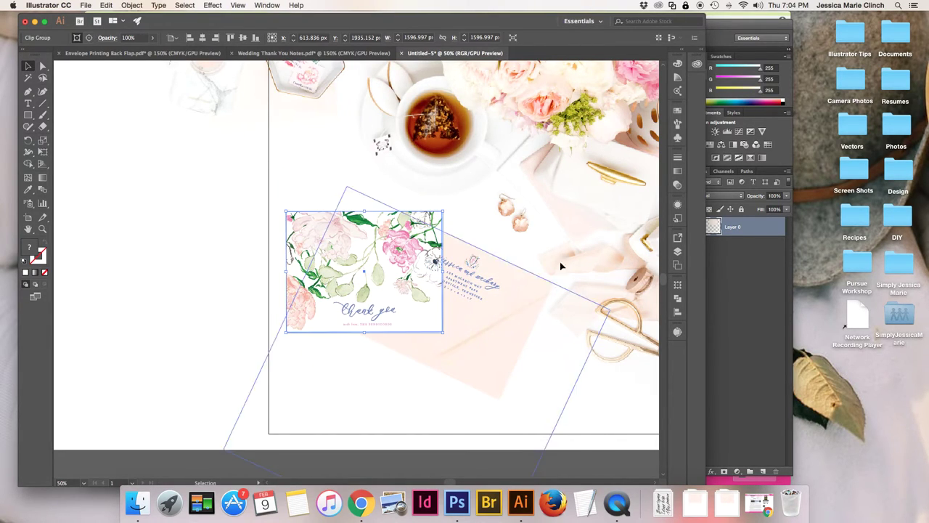
left_click(603, 257)
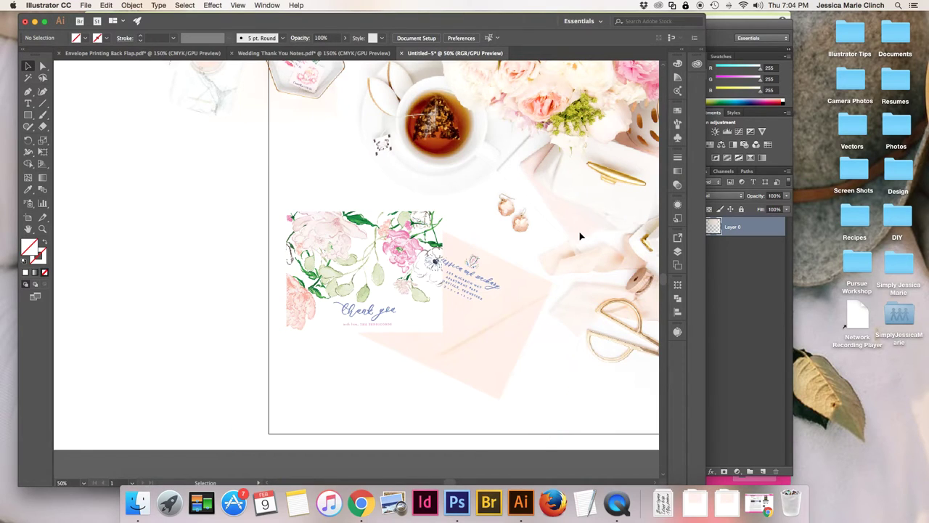
mouse_move(506, 315)
left_mouse_down()
mouse_move(505, 328)
mouse_move(512, 312)
left_mouse_up()
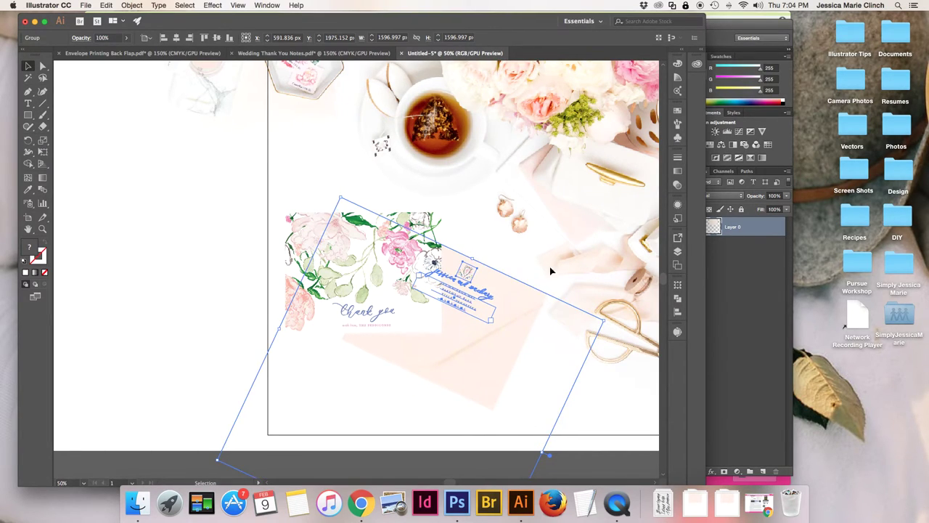
left_click(550, 270)
key("super+minus")
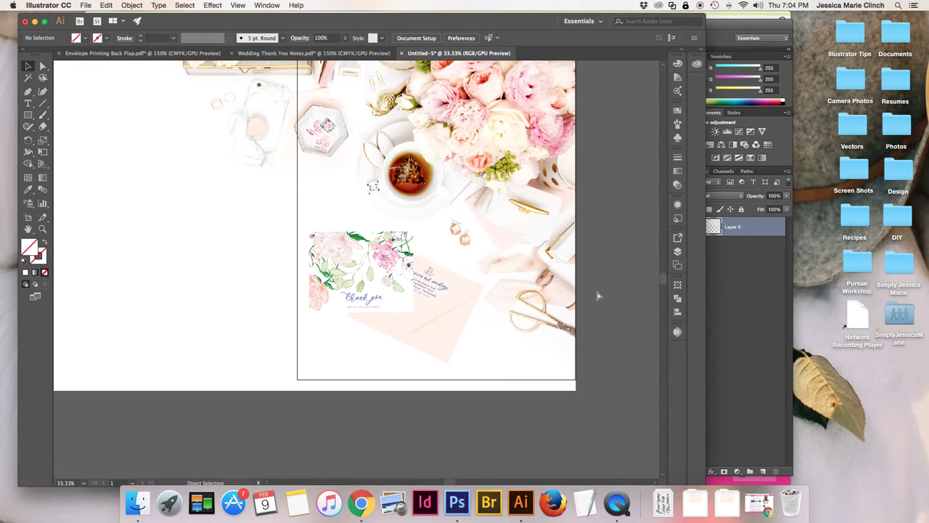
left_click(494, 297)
left_click(428, 287)
left_click(414, 280)
left_click_drag(408, 282, 411, 282)
left_click(570, 328)
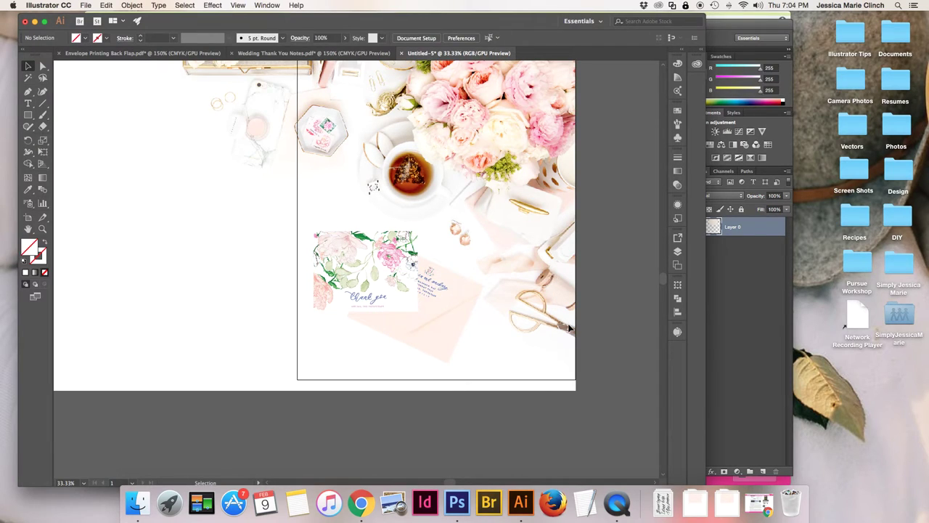
Select the thank-you card's clip group and start a Stylize Drop Shadow effect on it.
key("a")
key("v")
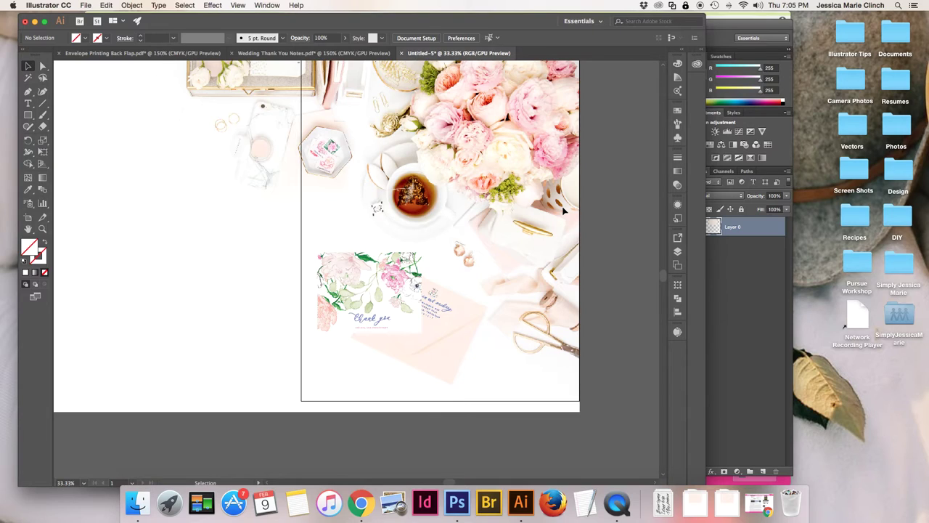
scroll(563, 210, "right", 1)
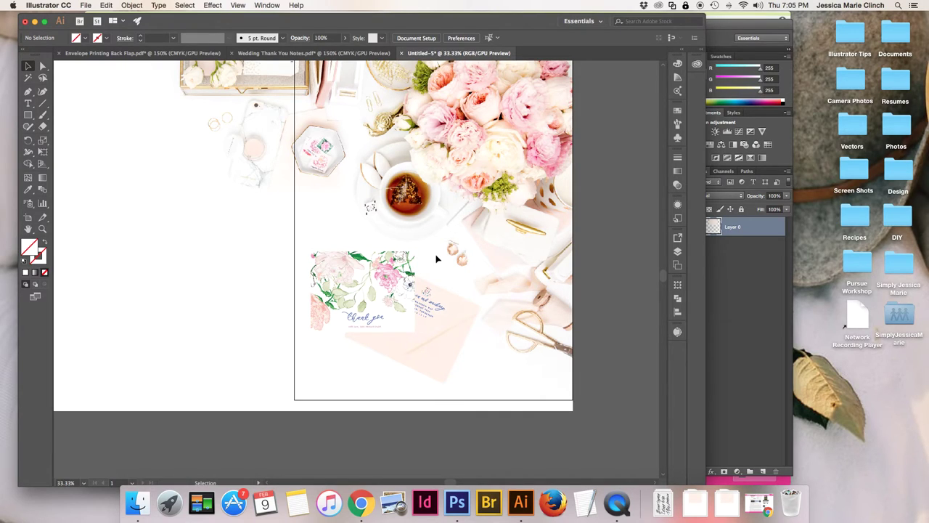
scroll(436, 259, "up", 2)
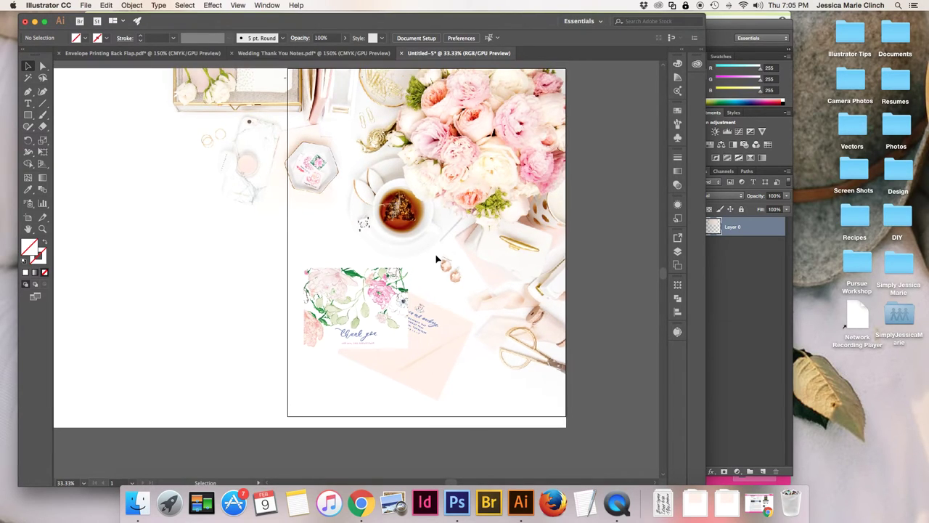
key("super+equal")
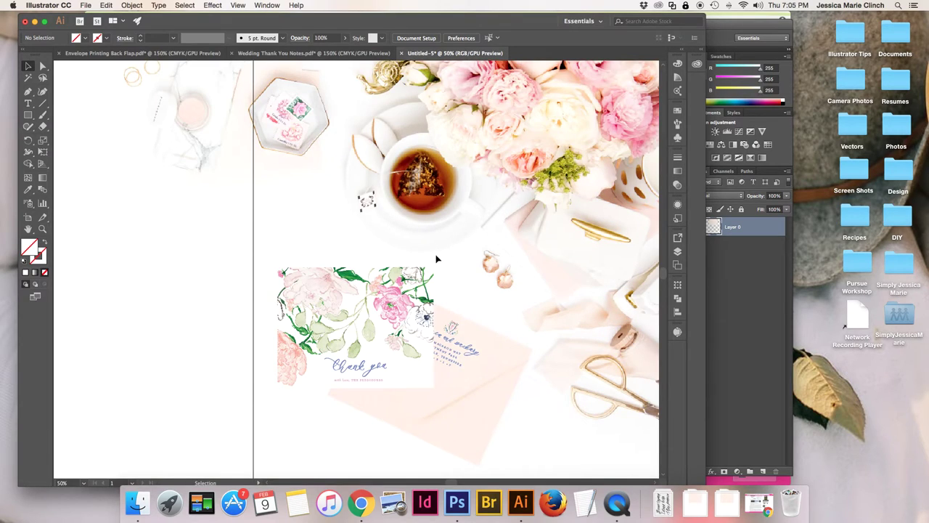
scroll(436, 259, "down", 2)
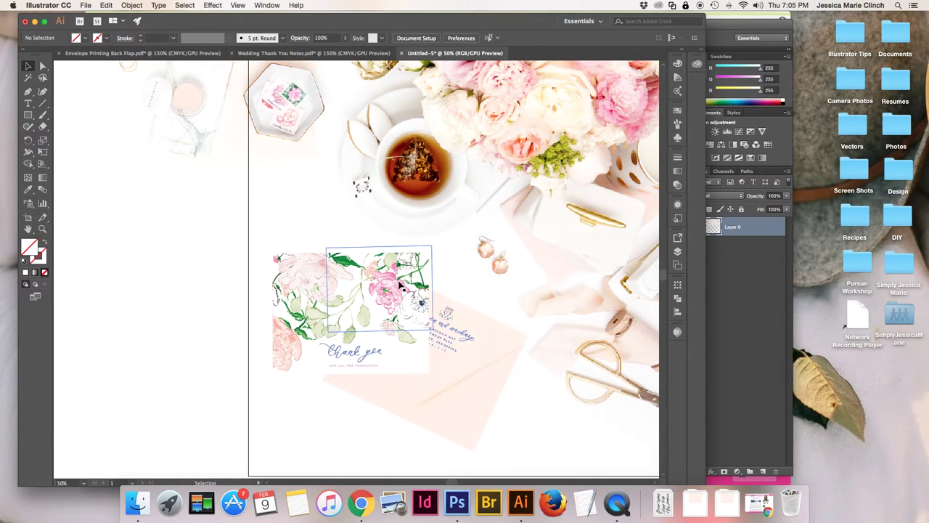
left_click(402, 284)
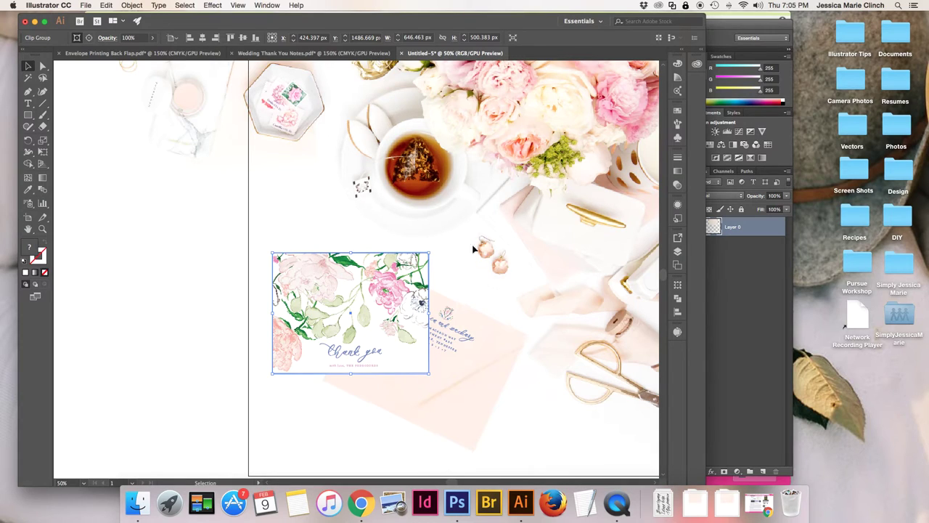
left_click(211, 5)
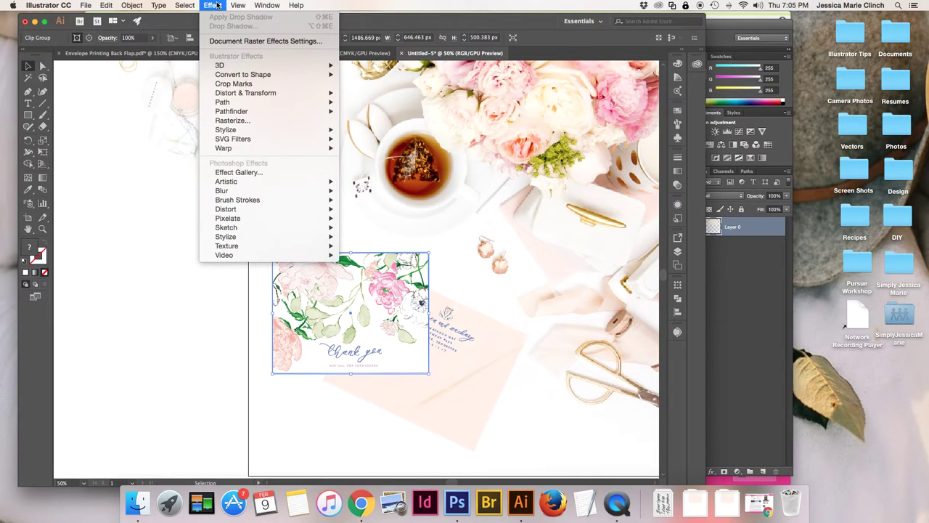
mouse_move(231, 131)
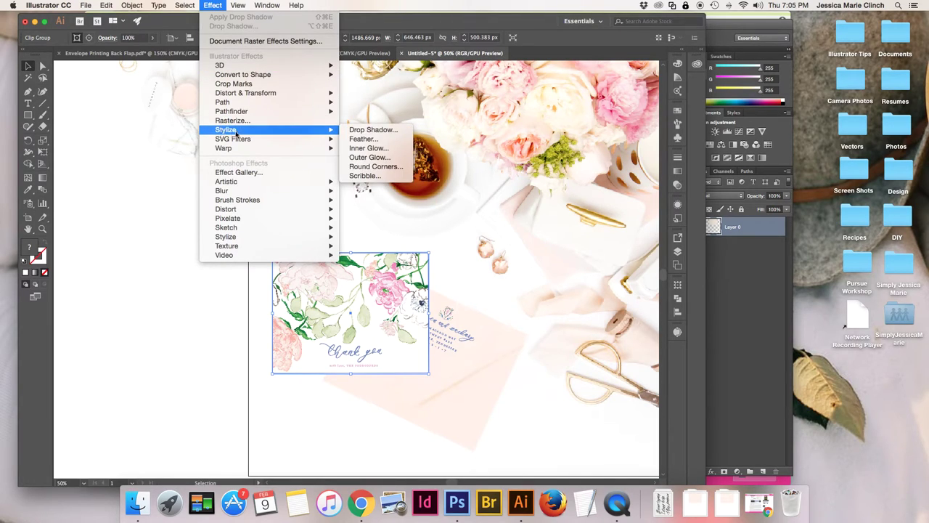
left_click(372, 129)
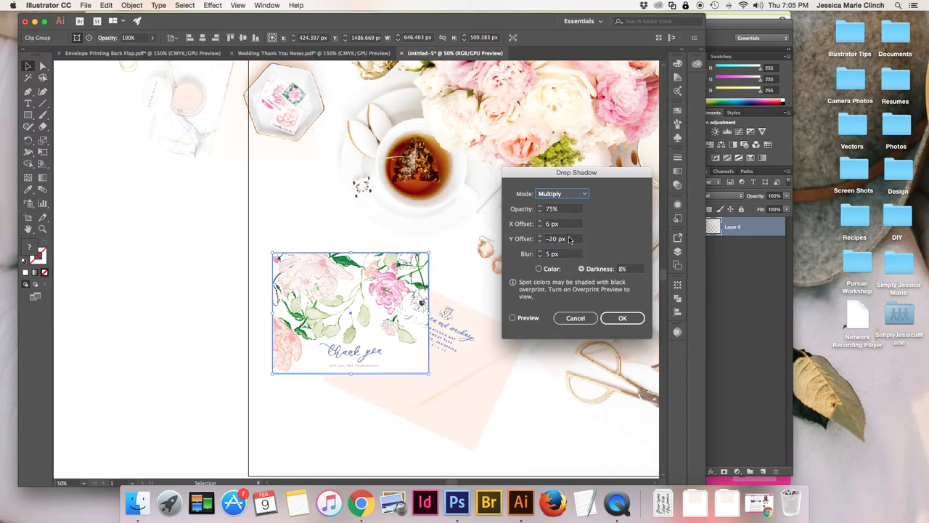
Turn on the preview for the card's drop shadow and set its darkness to 12%.
left_click(539, 268)
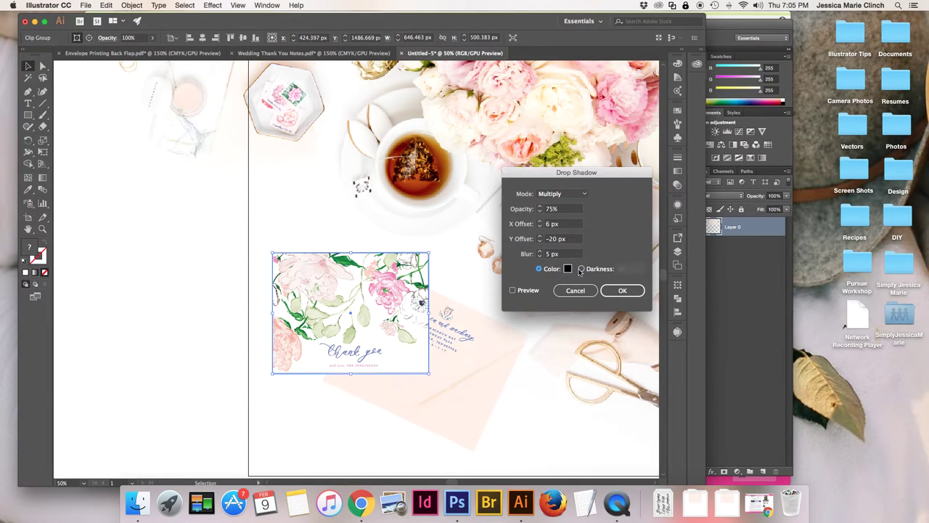
left_click(581, 268)
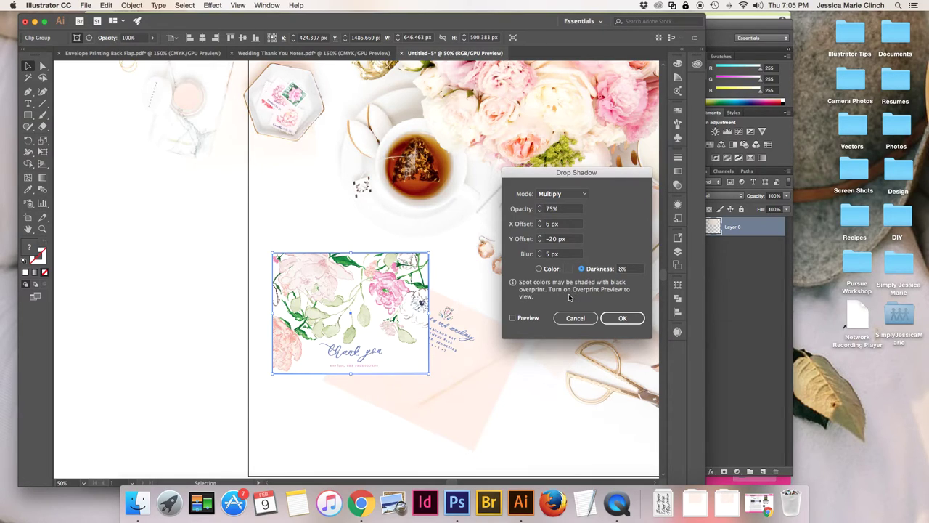
left_click(524, 318)
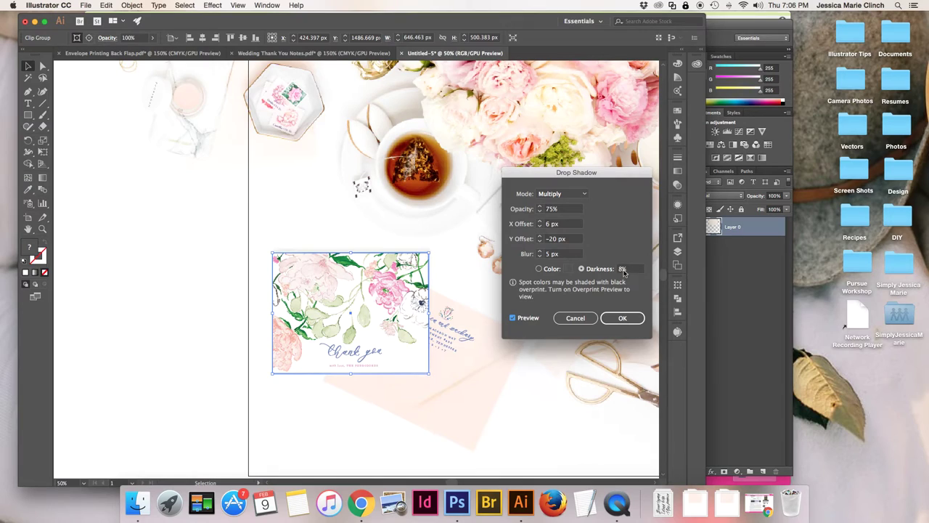
left_click(553, 269)
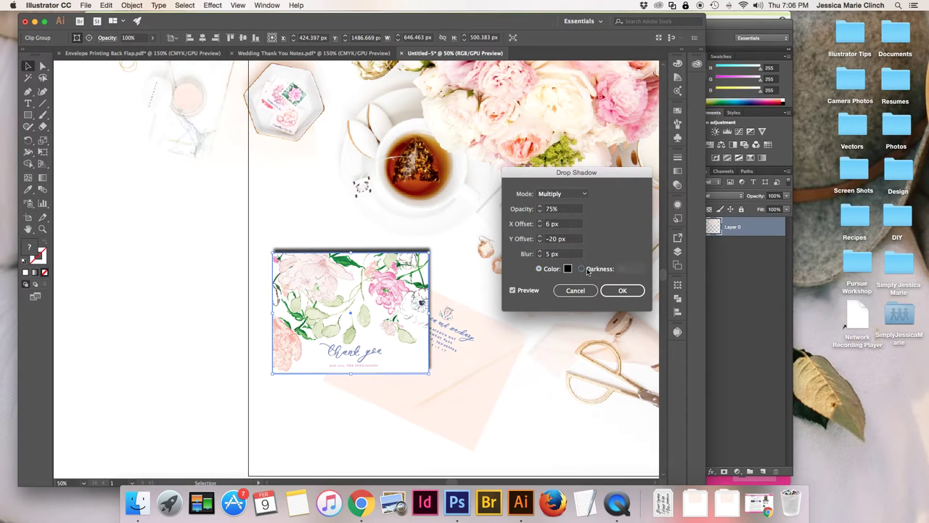
left_click(627, 273)
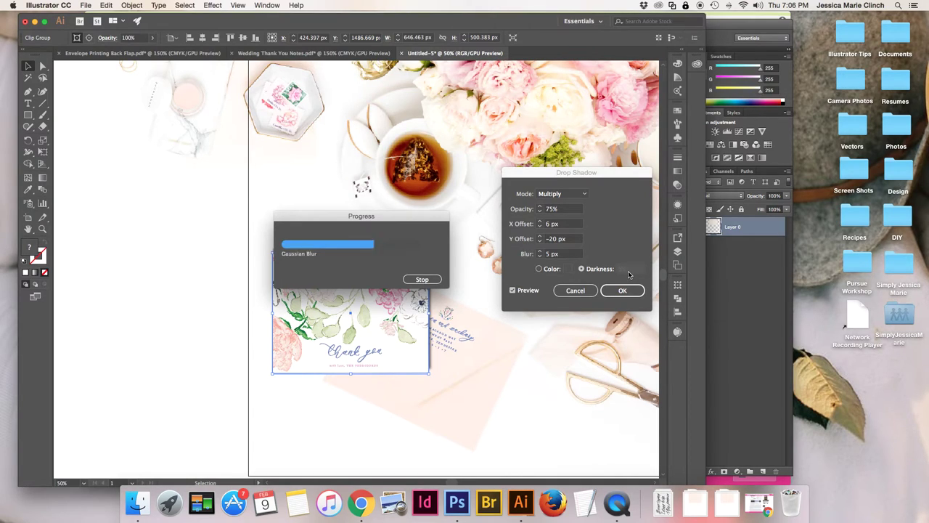
left_click(621, 269)
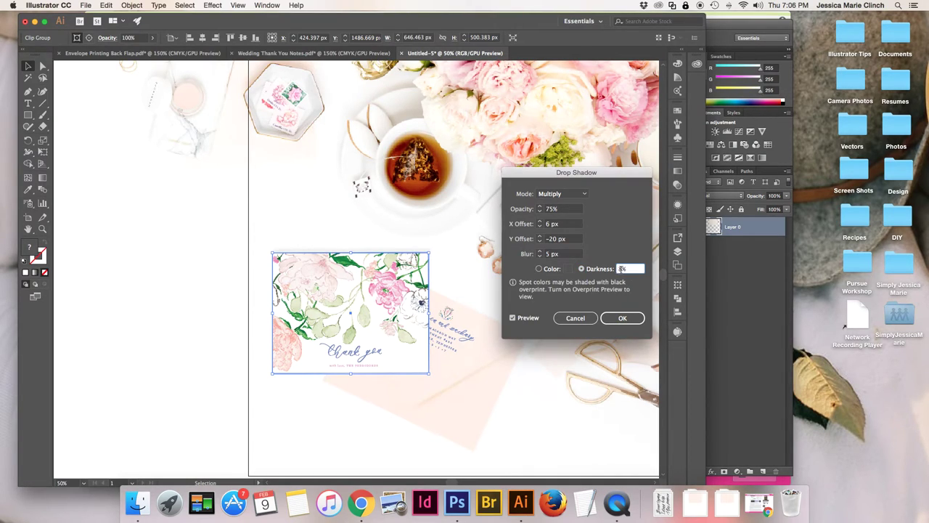
type("12")
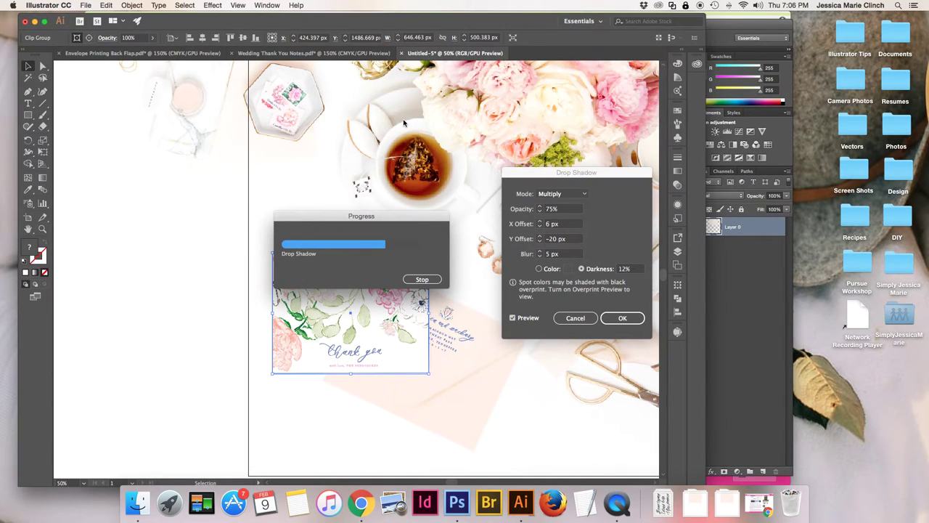
Set the card shadow's X offset to 15 px and its Y offset to -30 px.
left_click_drag(544, 175, 130, 208)
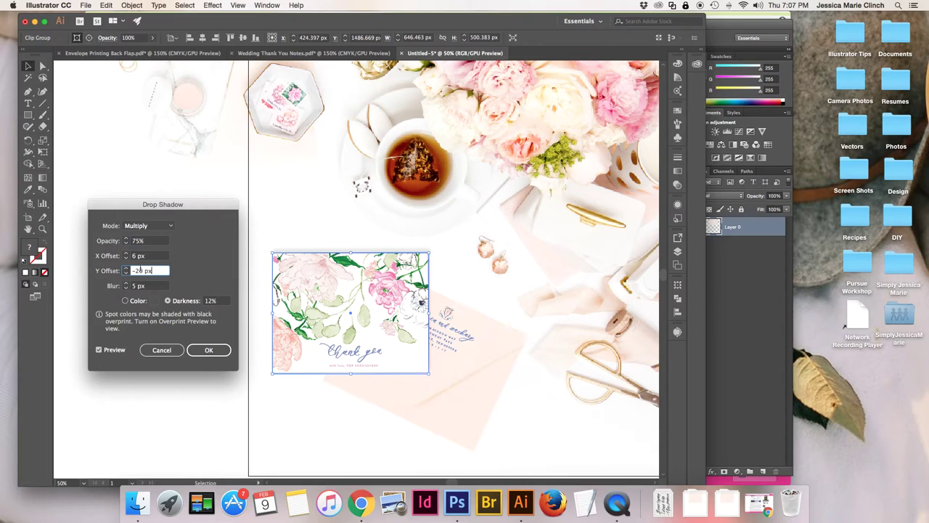
left_click_drag(166, 205, 181, 194)
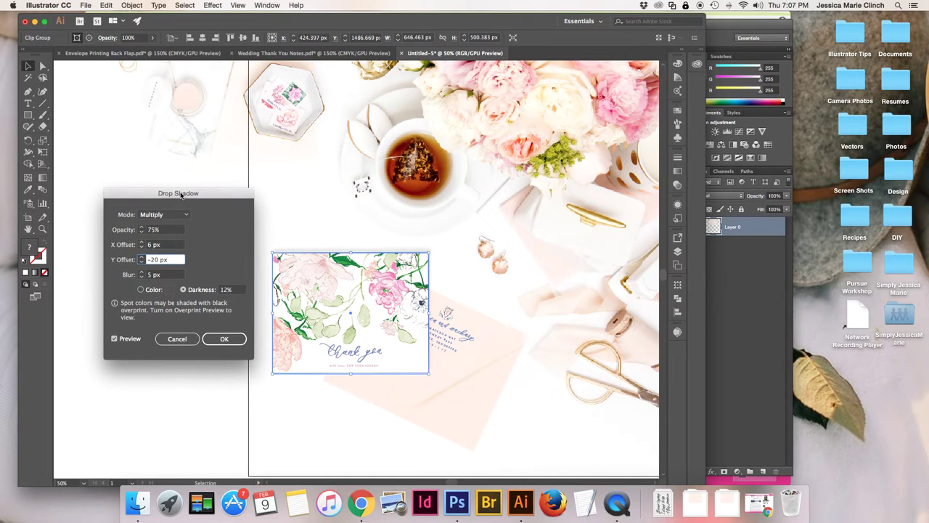
left_click(152, 248)
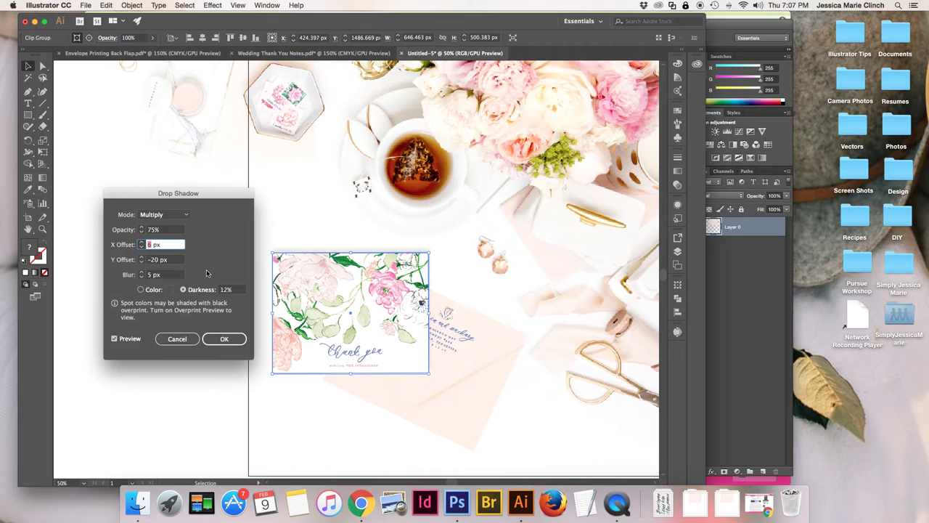
type("10")
key("Tab")
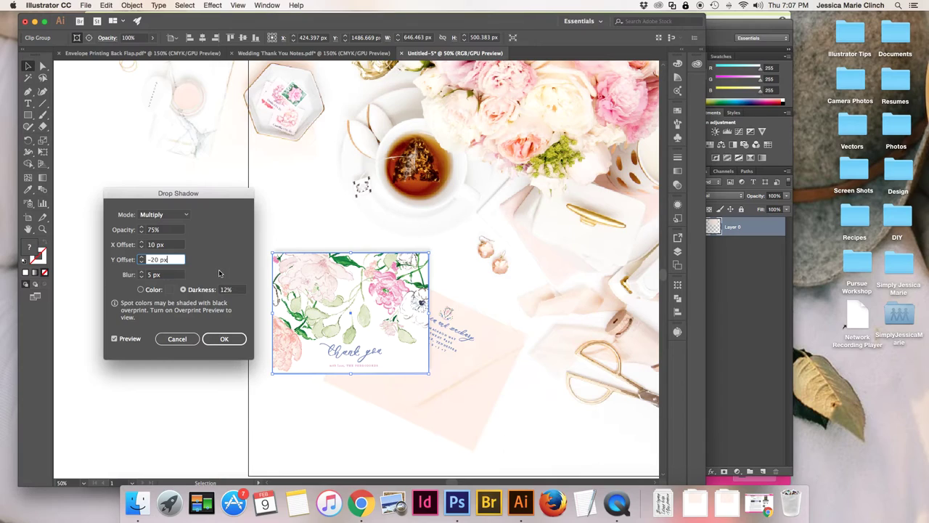
left_click(154, 245)
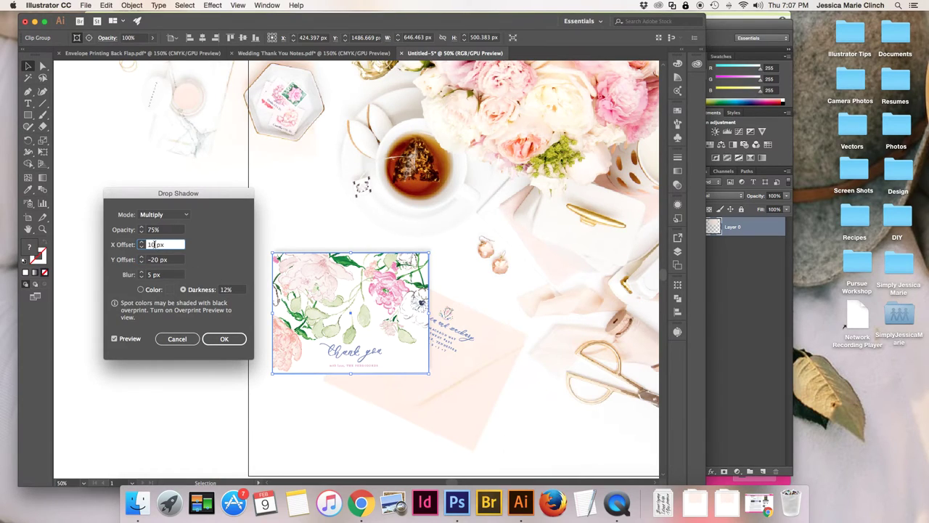
double_click(151, 245)
type("15")
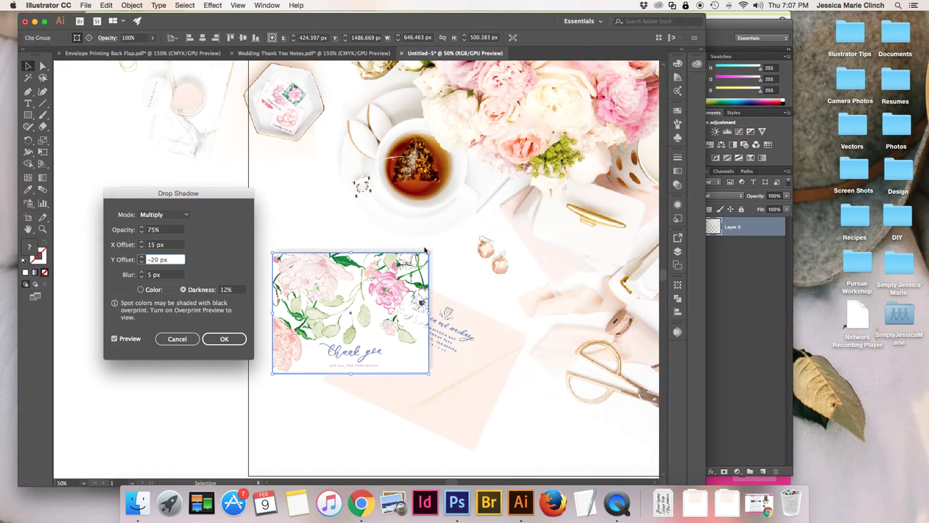
double_click(153, 259)
key("shift+Down")
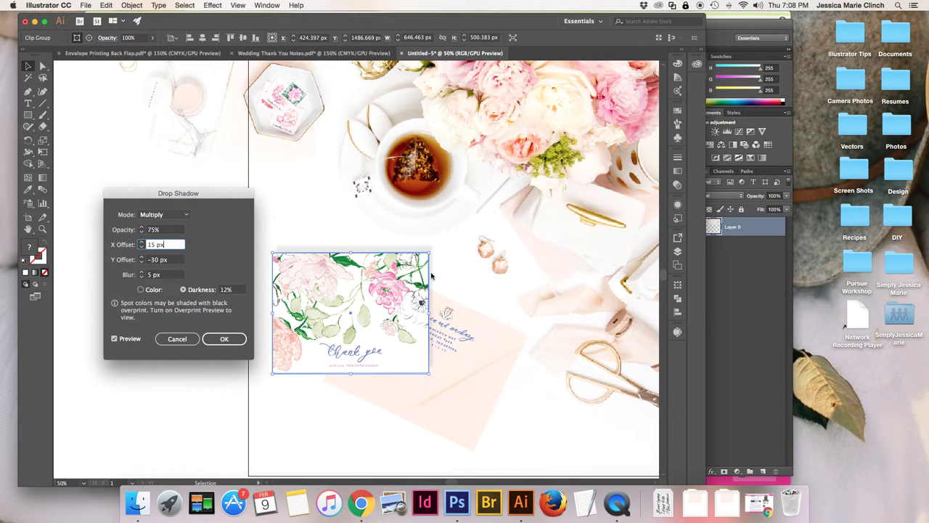
Set the card shadow's blur to 10 px and apply the effect.
left_click(150, 276)
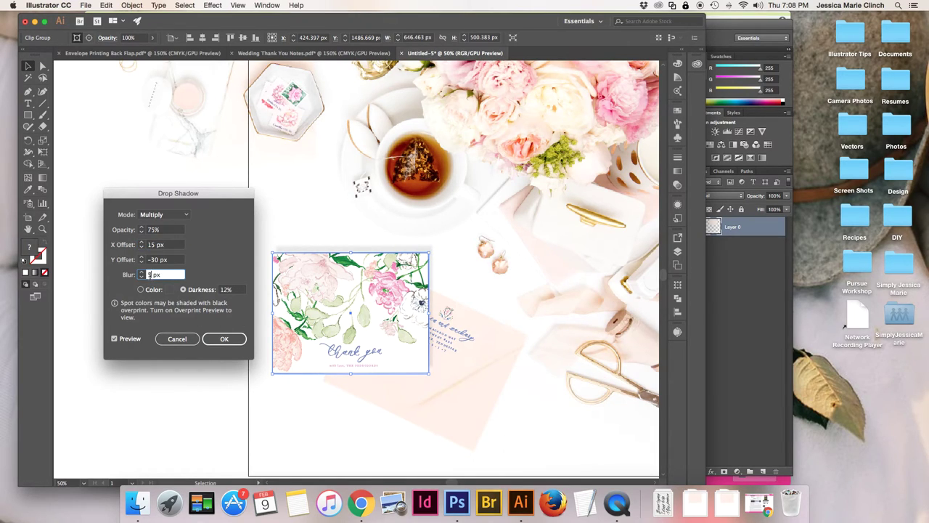
double_click(150, 274)
type("10")
key("Tab")
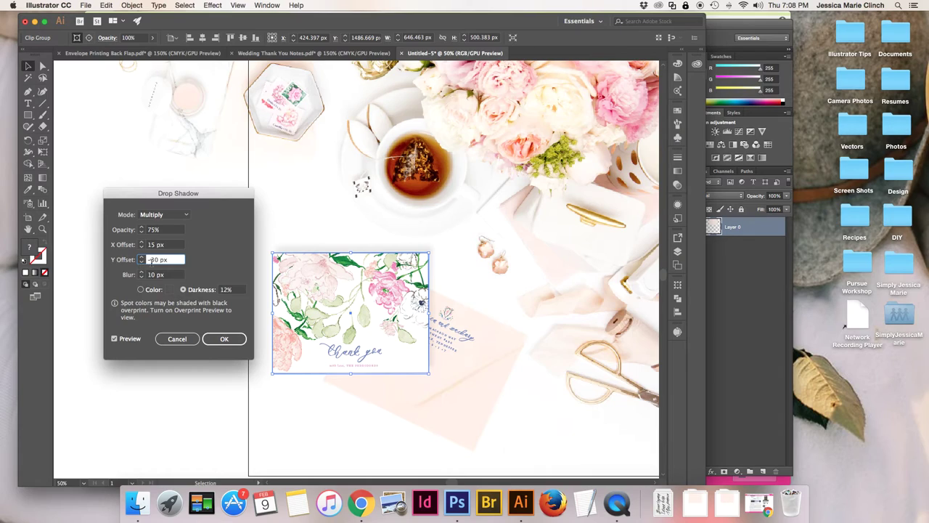
left_click(213, 339)
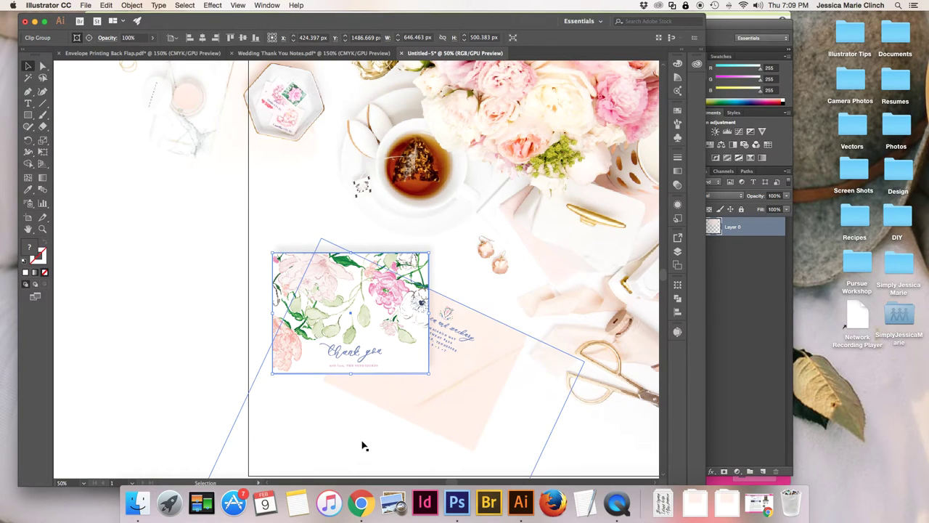
Apply a Multiply drop shadow to the grouped envelope with 75% opacity, 15 px X offset, -30 px Y offset, 10 px blur and 12% darkness.
left_click(610, 278)
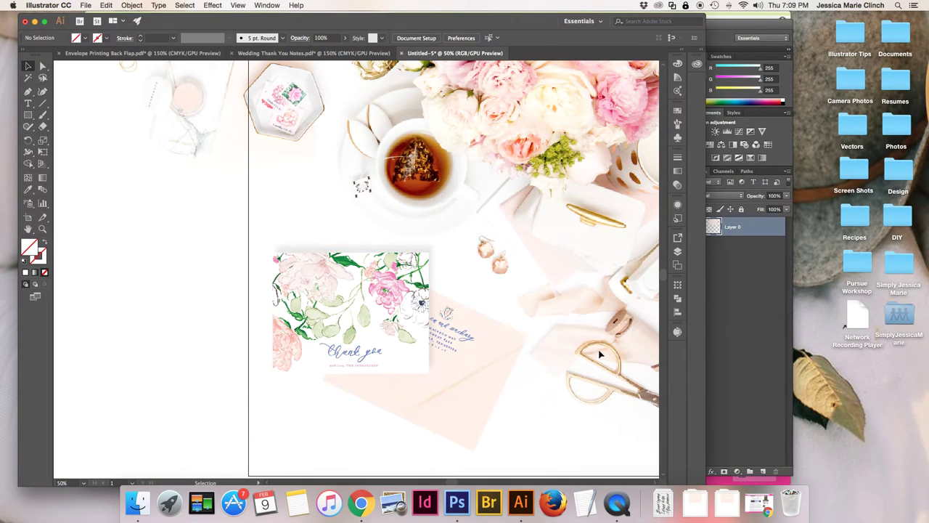
left_click(551, 367)
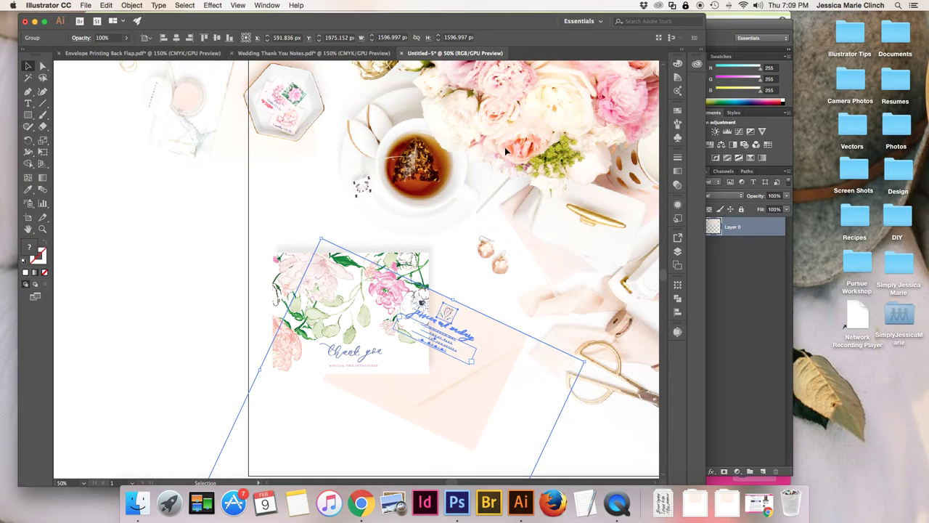
left_click(215, 5)
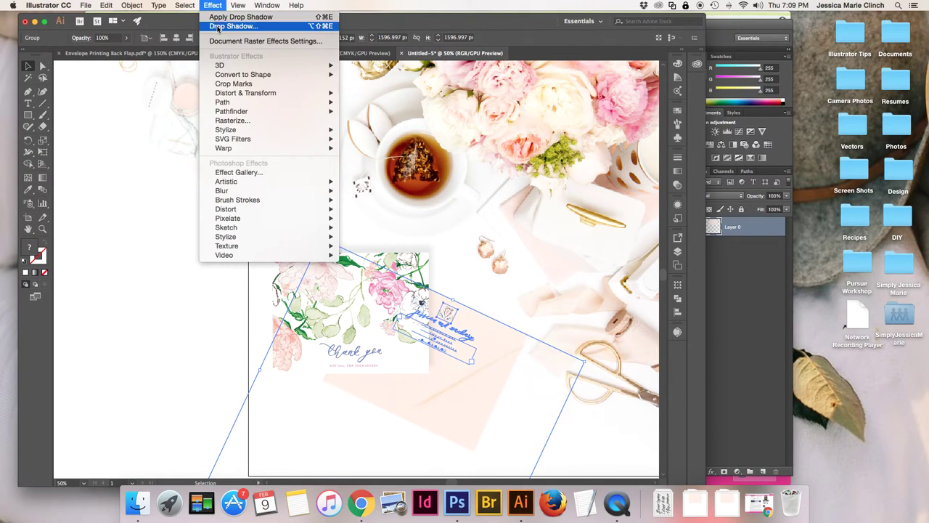
left_click(234, 26)
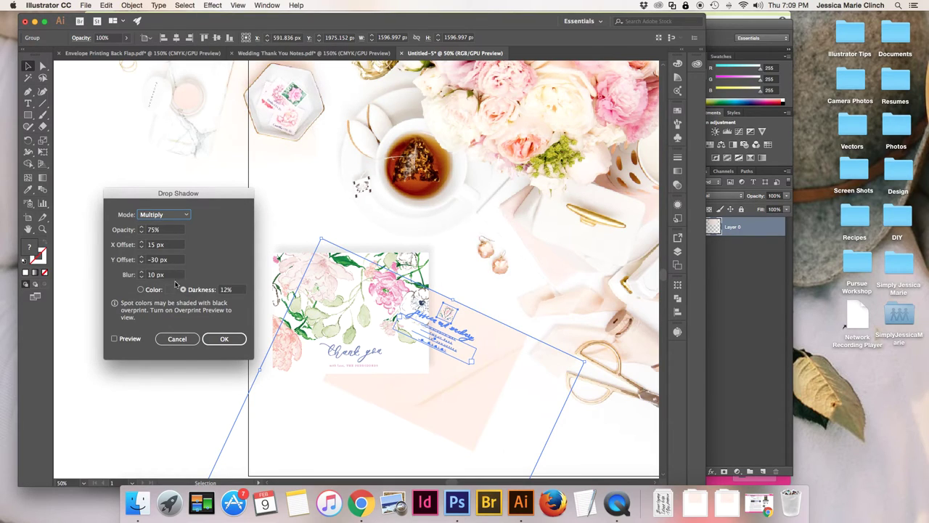
left_click(225, 339)
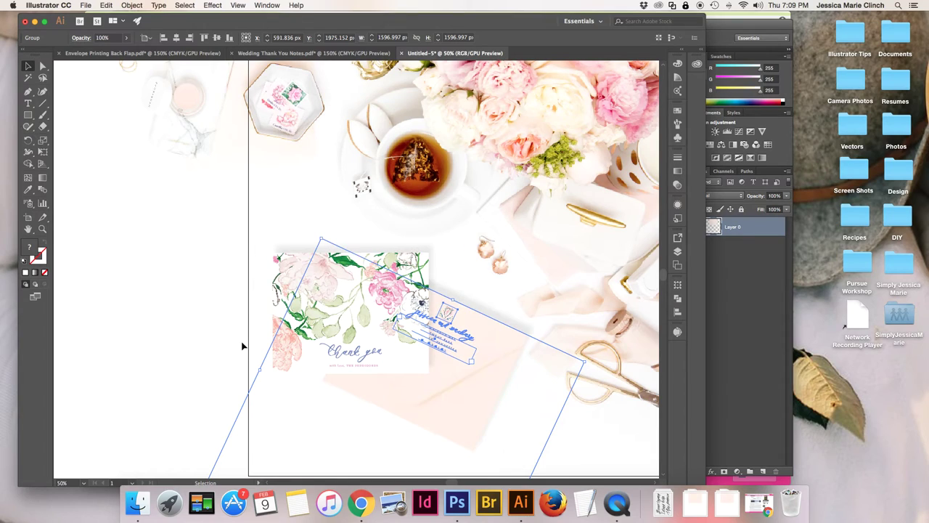
left_click(187, 277)
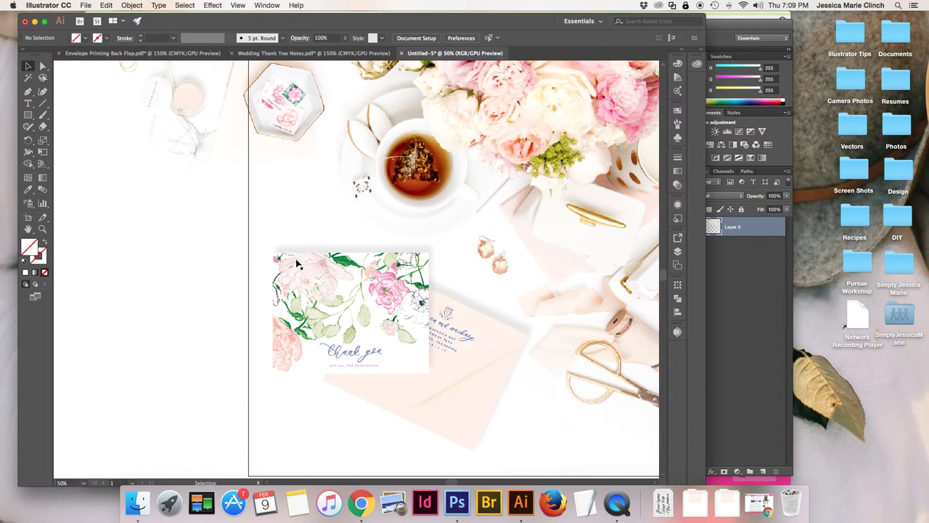
key("super+minus")
key("super+minus")
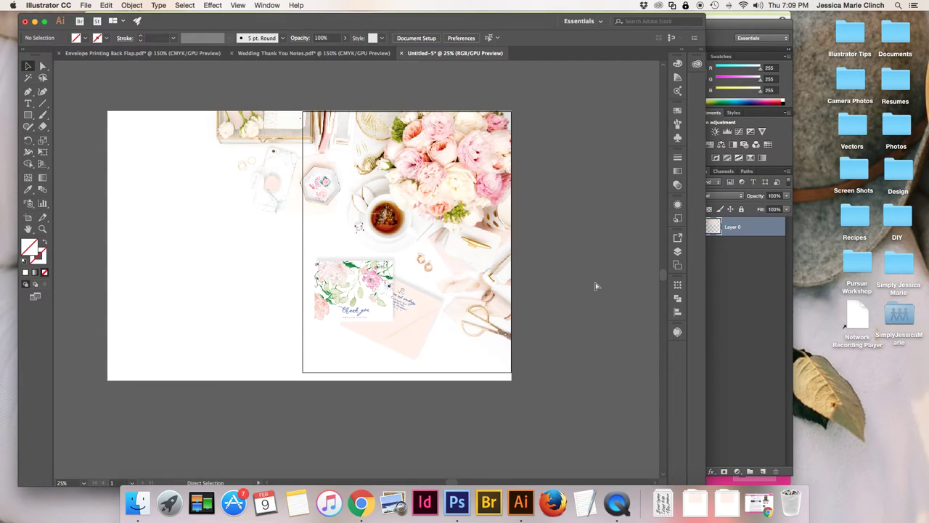
key("super+plus")
key("super+plus")
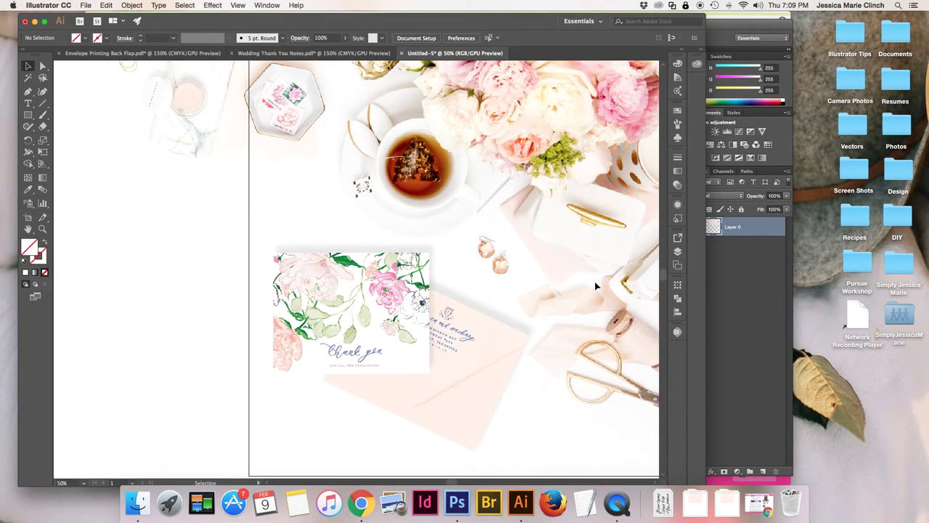
Edit the envelope group's existing drop shadow and set its darkness to 9%.
left_click(470, 338)
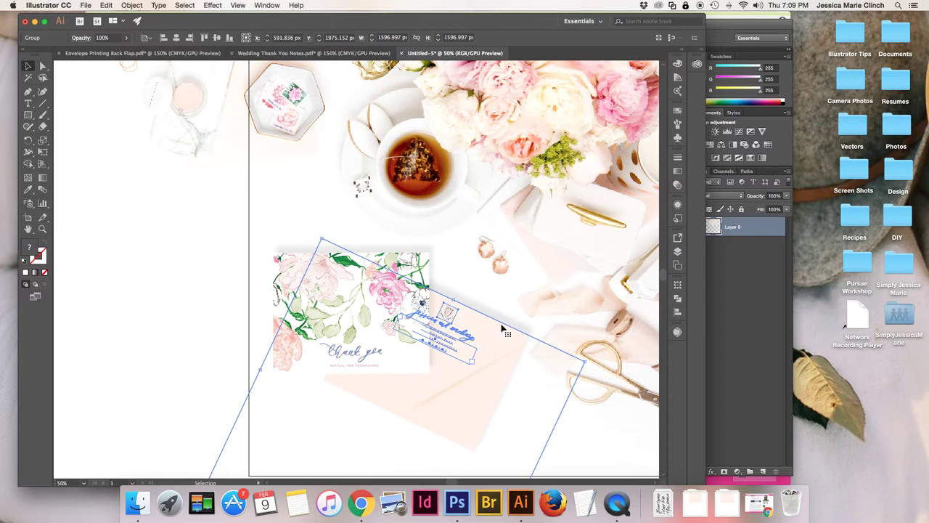
left_click(218, 5)
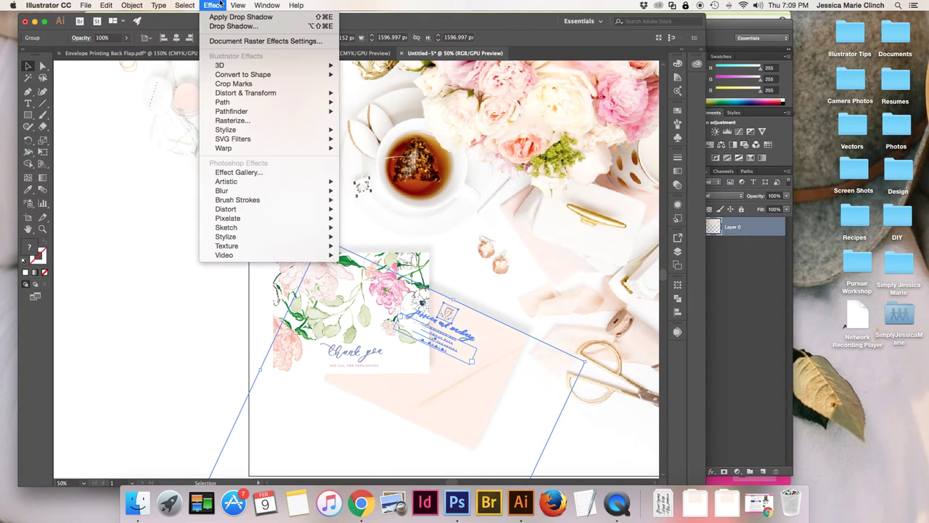
left_click(481, 218)
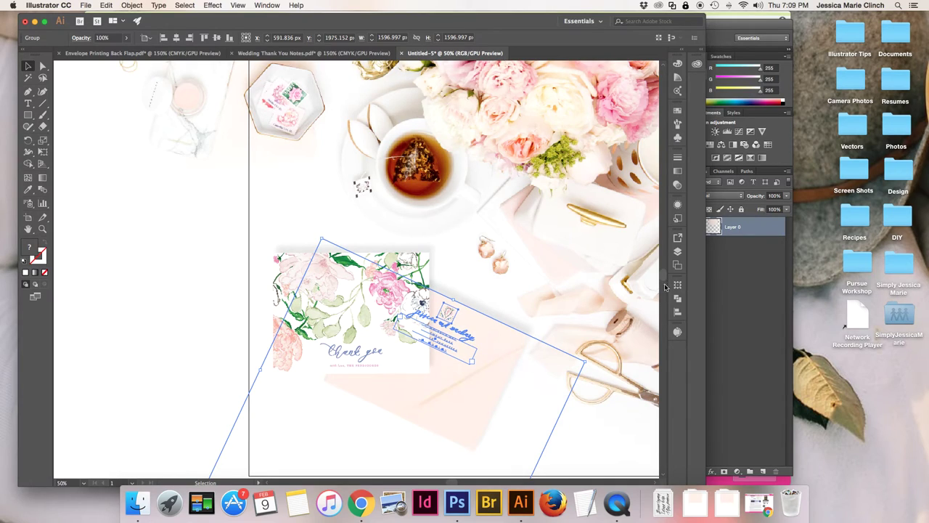
left_click(677, 206)
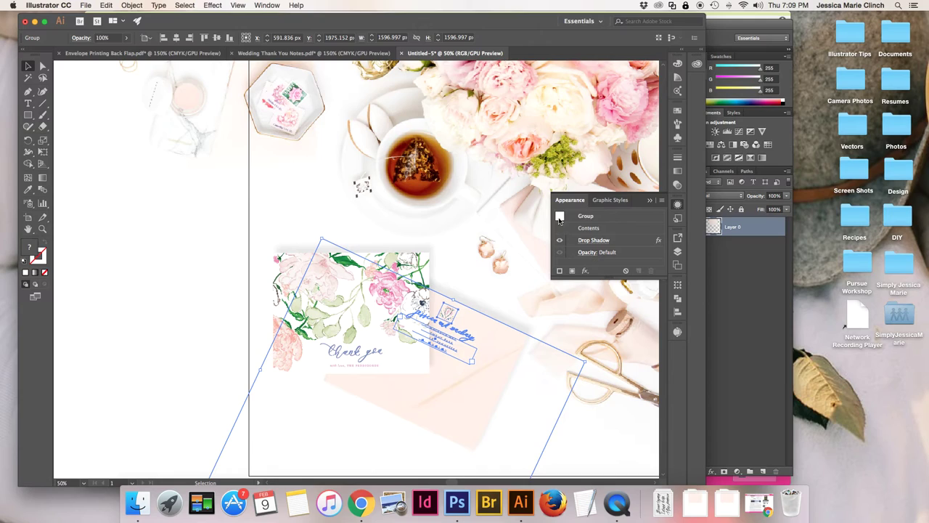
left_click(594, 241)
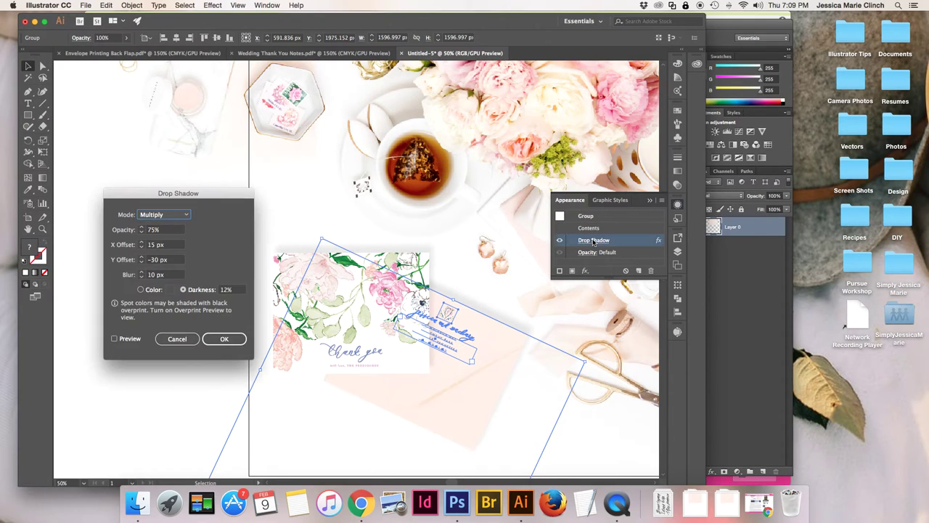
left_click(225, 289)
double_click(226, 289)
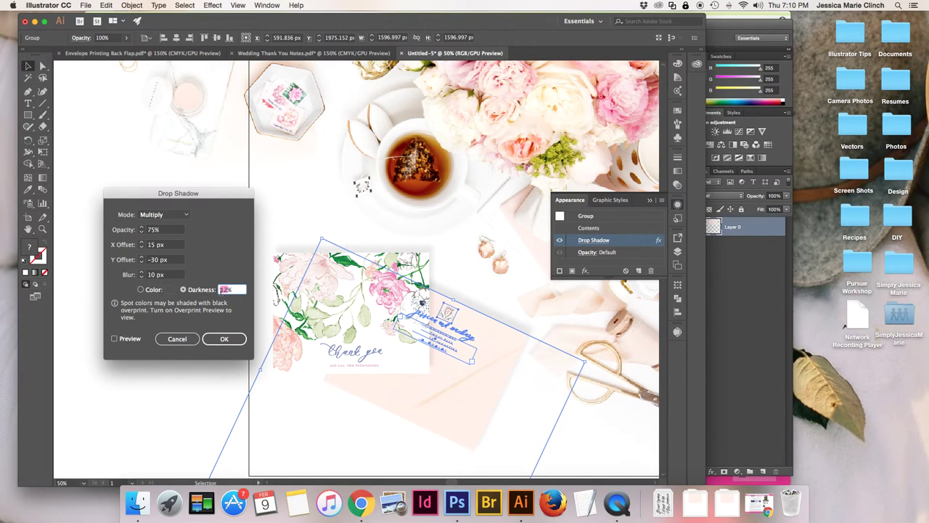
type("9")
key("Tab")
key("space")
left_click(224, 345)
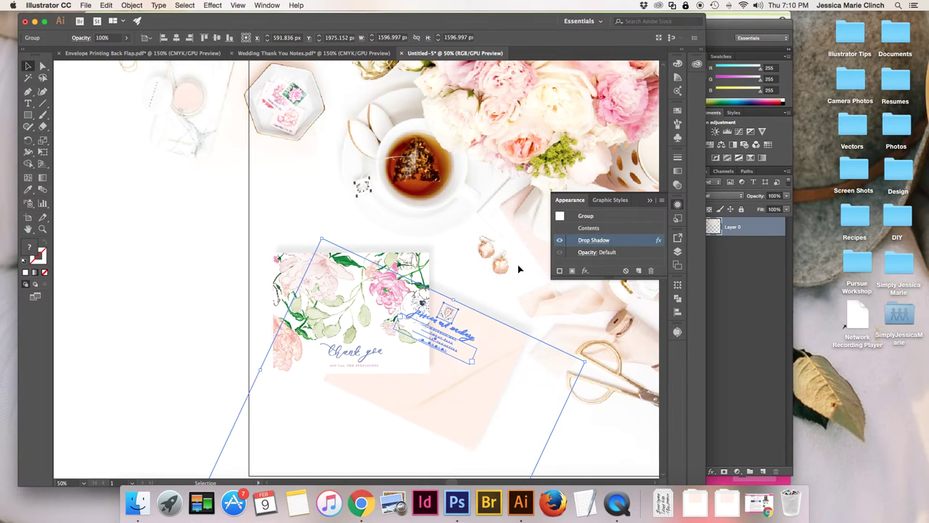
left_click(650, 199)
left_click(619, 325)
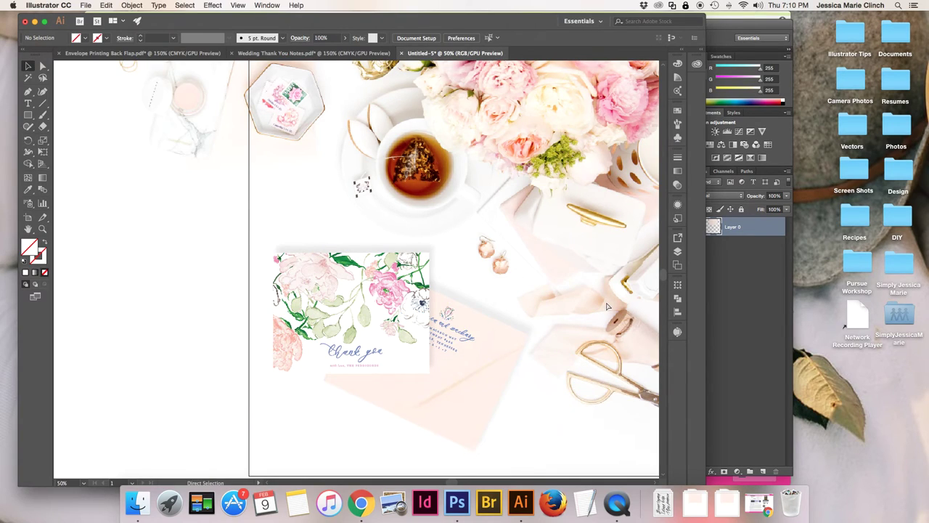
Examine the whole mockup to judge how the card and envelope shadows sit within the desktop photo.
key("super+minus")
key("super+minus")
scroll(605, 301, "left", 1)
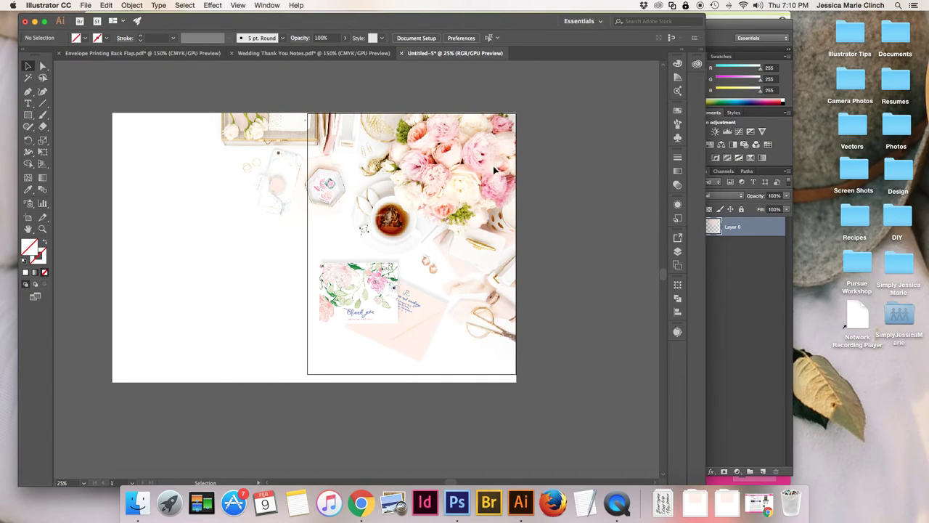
scroll(532, 178, "up", 1)
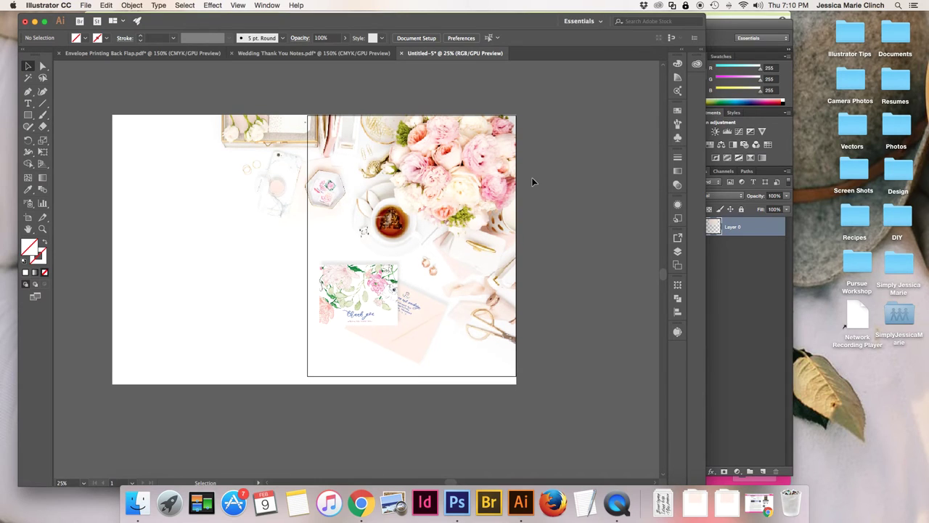
key("super+equal")
scroll(487, 174, "up", 3)
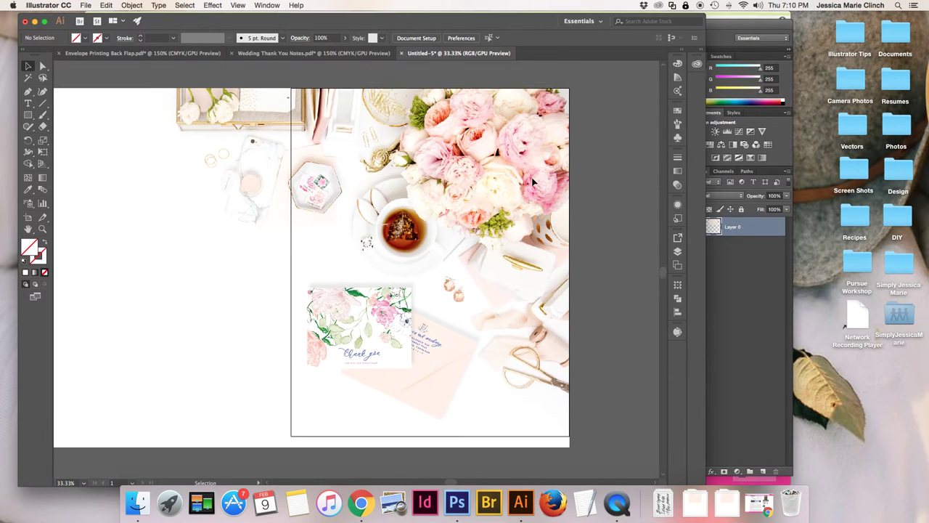
scroll(487, 175, "down", 1)
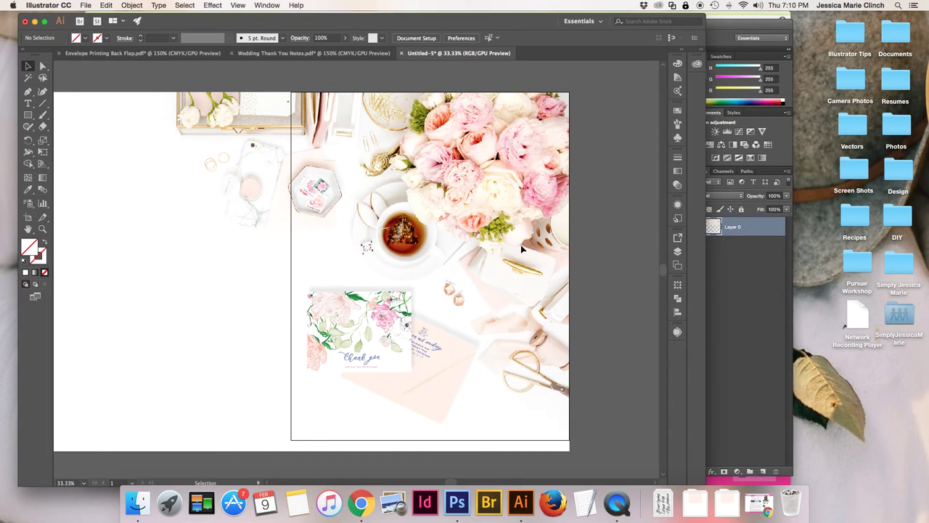
Save the document in Downloads as "SC Stockshop Tutorial" in Adobe Illustrator format with compression turned off.
left_click(88, 5)
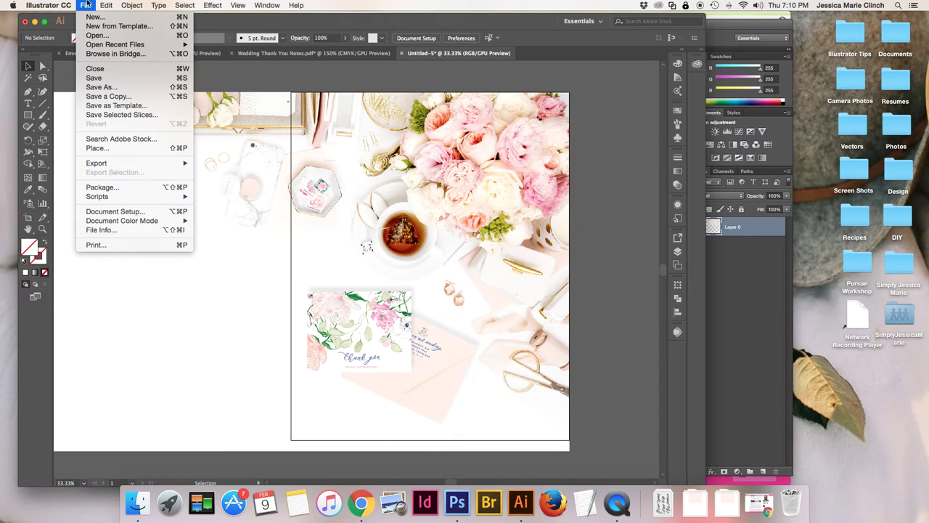
left_click(95, 88)
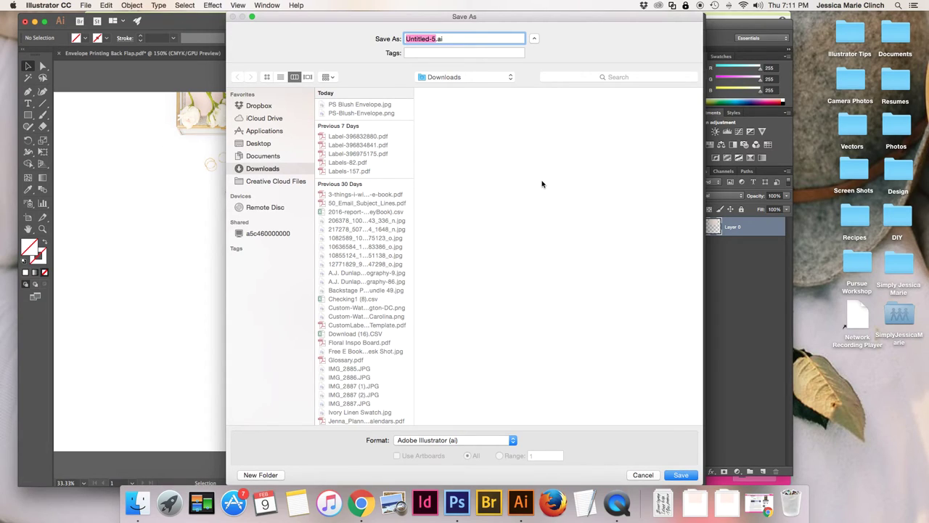
type("SC Stockshop Tutor")
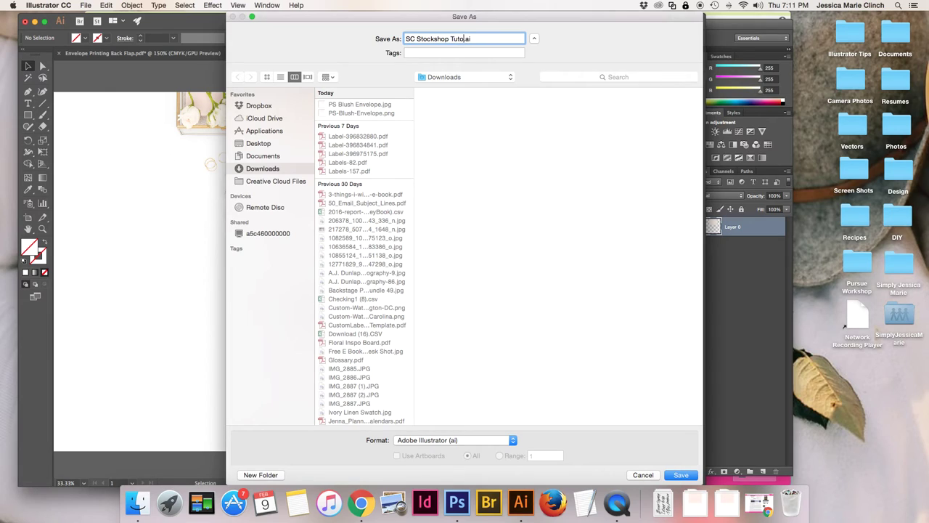
type("ial")
key("Return")
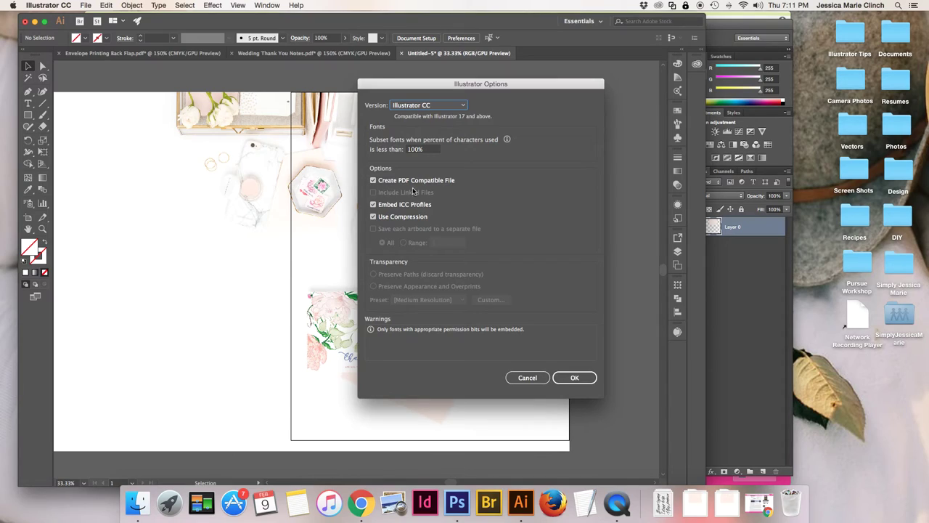
left_click(373, 216)
left_click(576, 378)
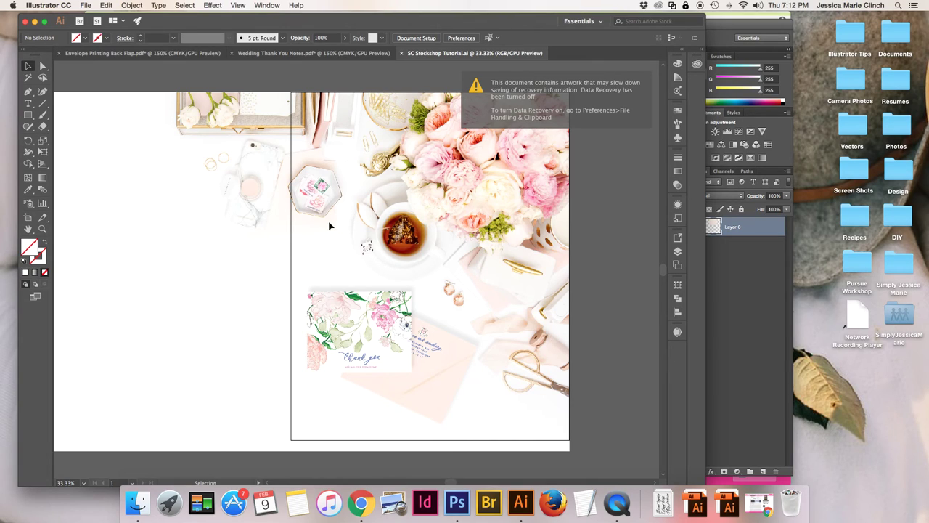
Set up a Save for Web export as PNG-24 with transparency turned off.
left_click(85, 5)
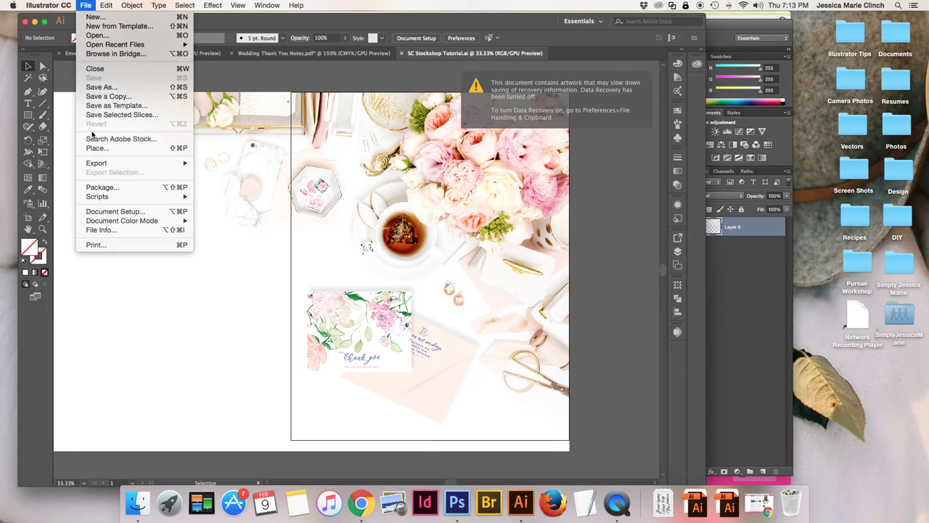
mouse_move(94, 165)
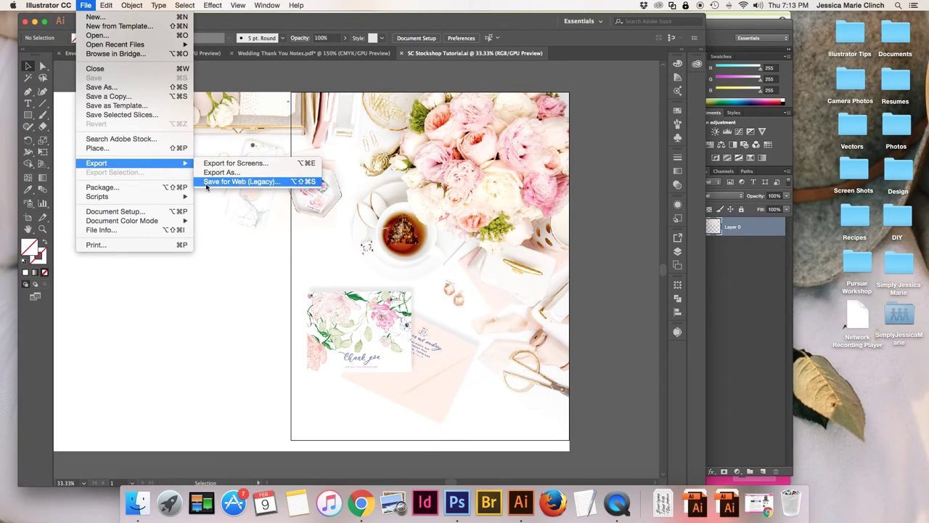
left_click(260, 184)
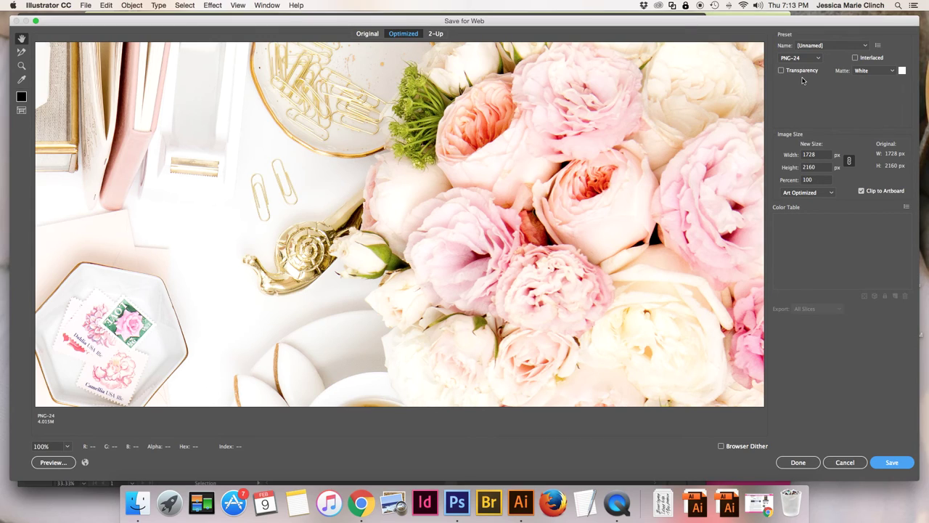
left_click(782, 70)
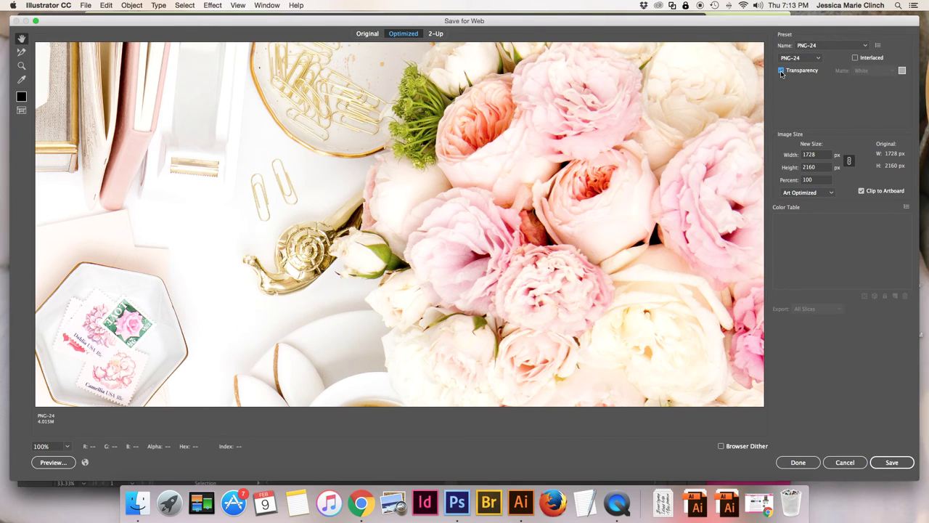
left_click(781, 71)
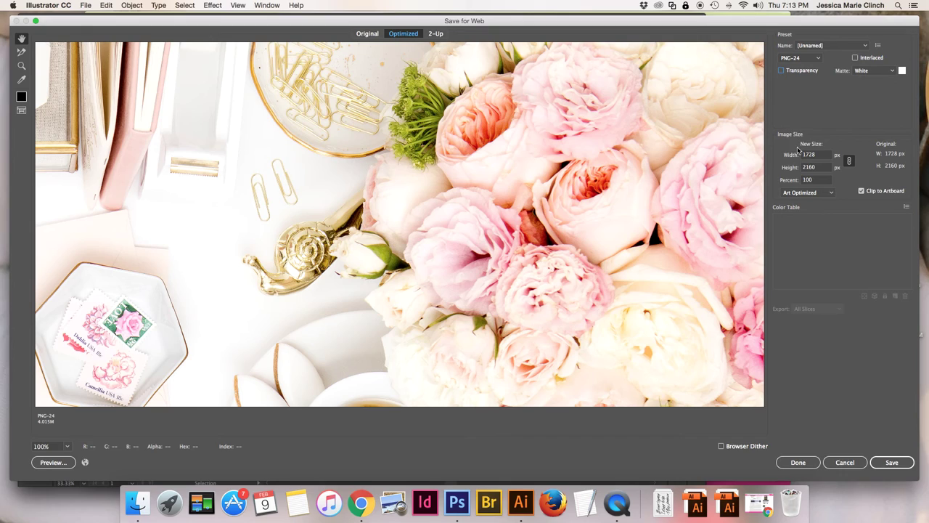
left_click(814, 59)
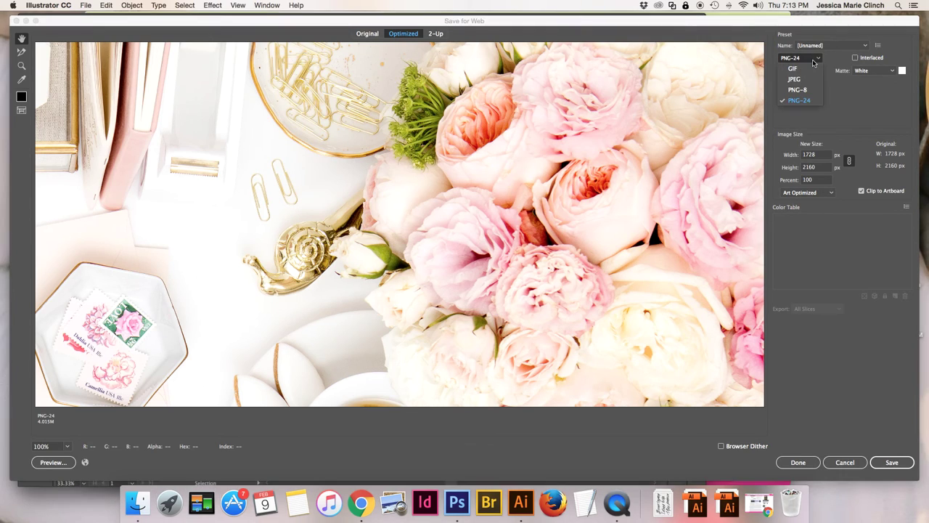
left_click(792, 100)
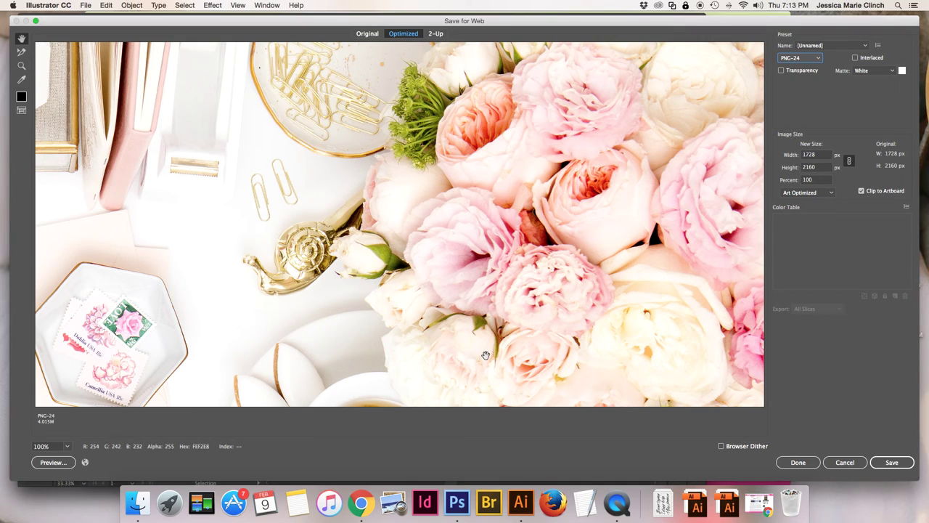
Fit the export preview on screen and save the image as SC-Stockshop-Tutorial in the Downloads folder.
left_click(67, 447)
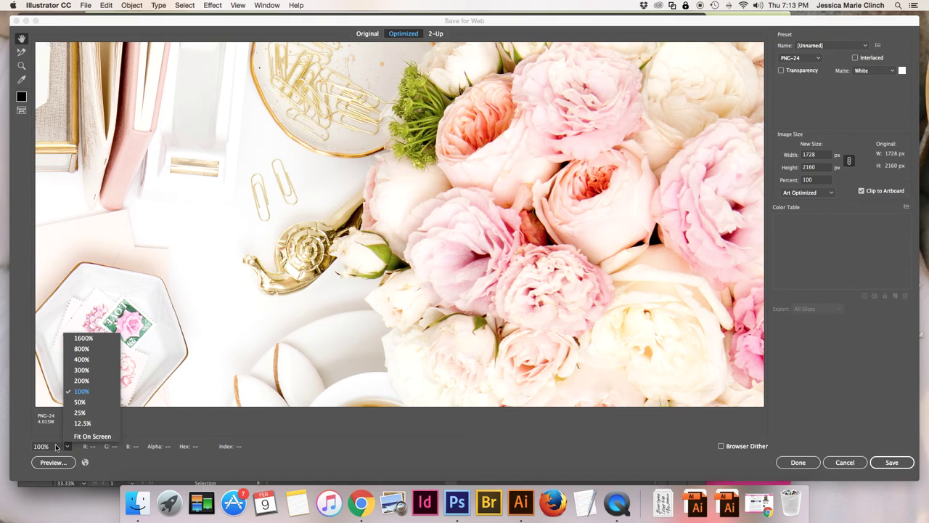
left_click(92, 436)
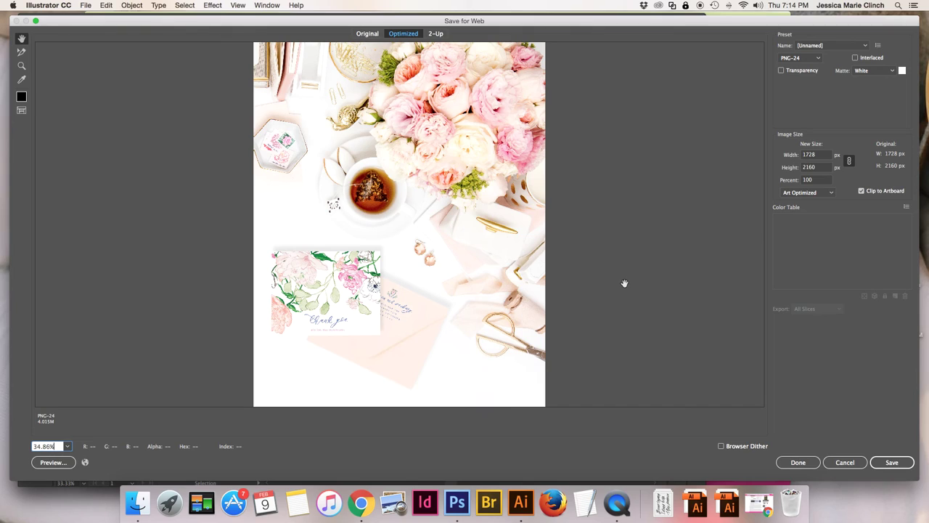
left_click(883, 467)
left_click(877, 464)
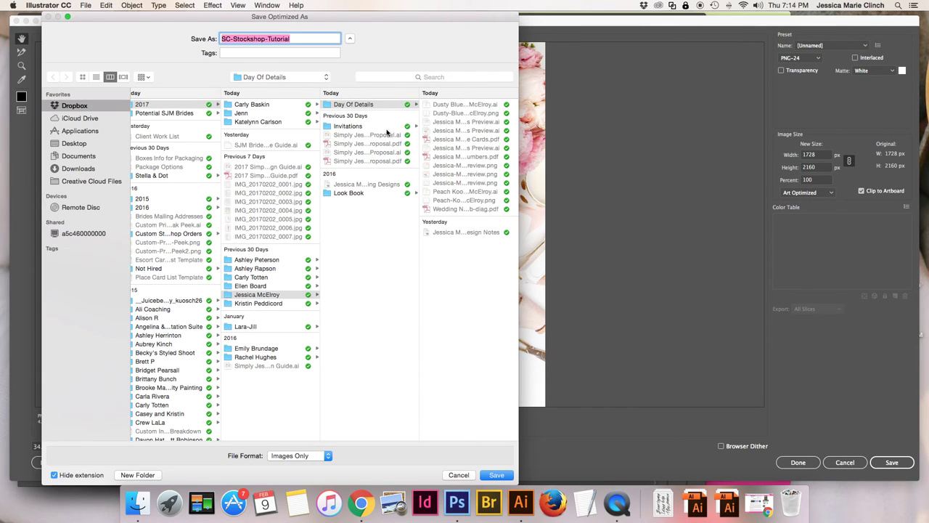
left_click(79, 168)
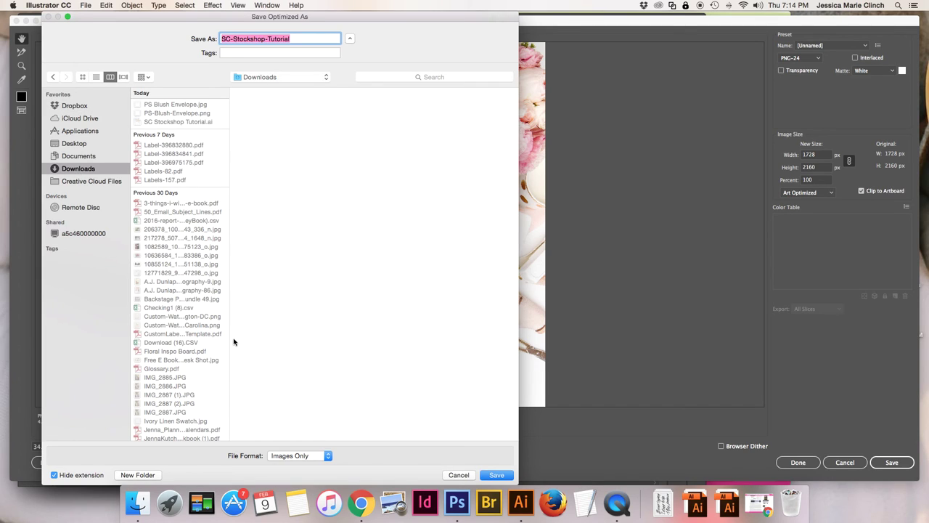
left_click(494, 475)
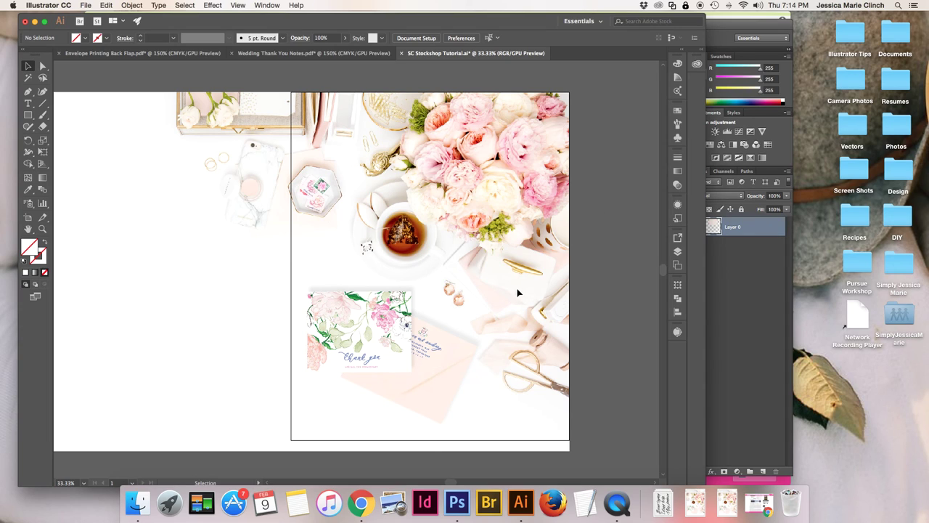
scroll(516, 290, "down", 1)
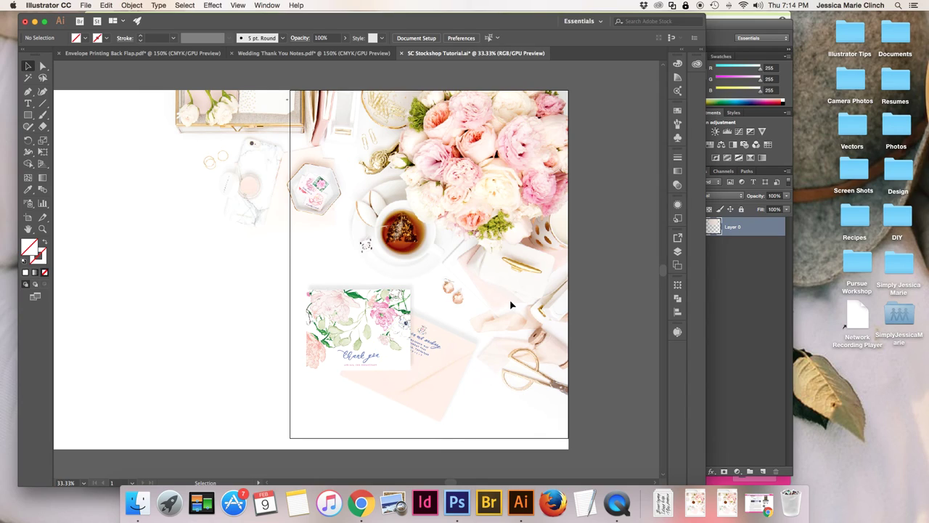
scroll(498, 190, "up", 1)
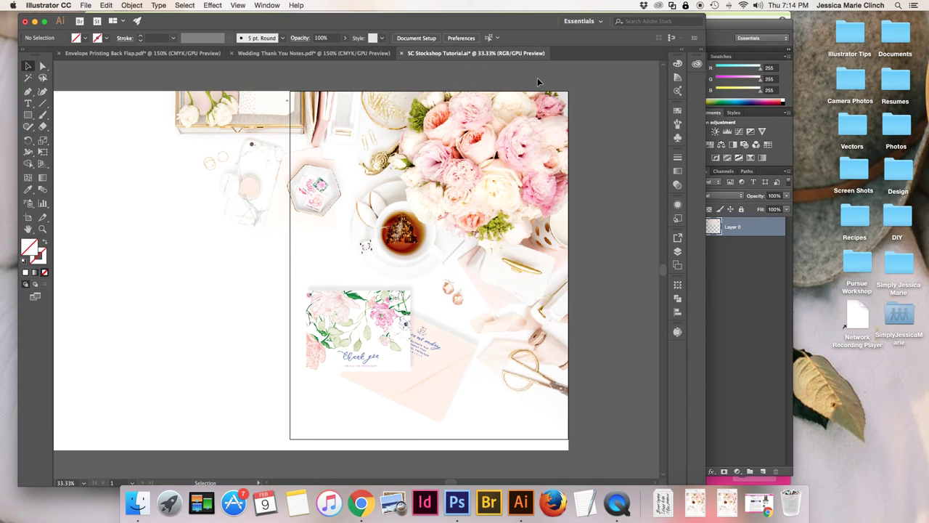
scroll(439, 254, "down", 1)
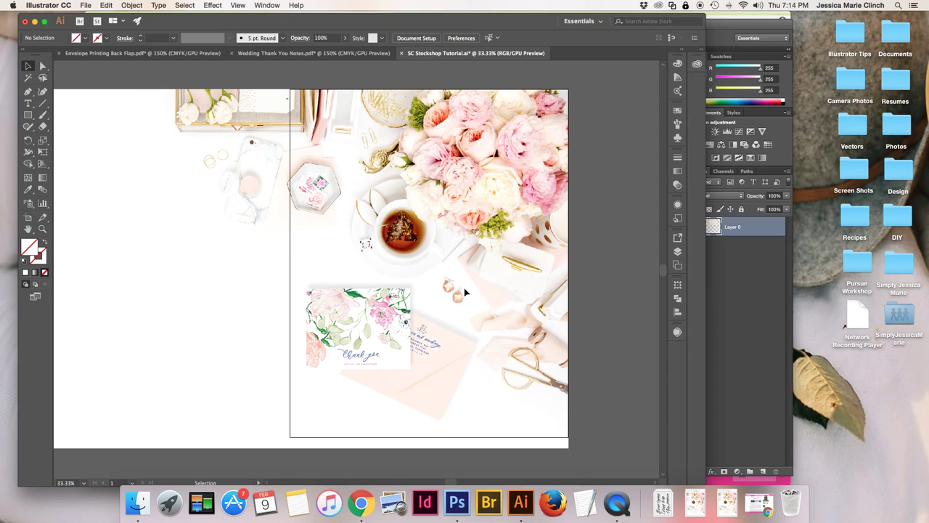
left_click(308, 341)
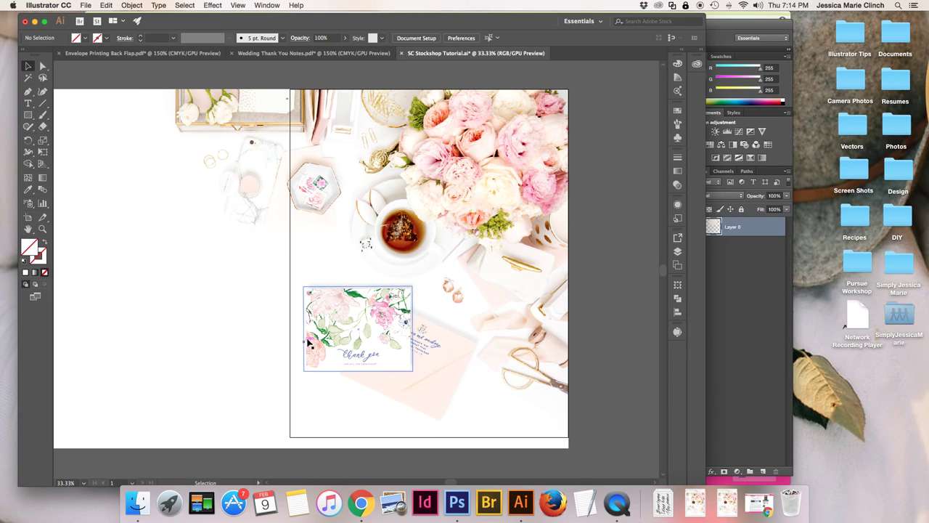